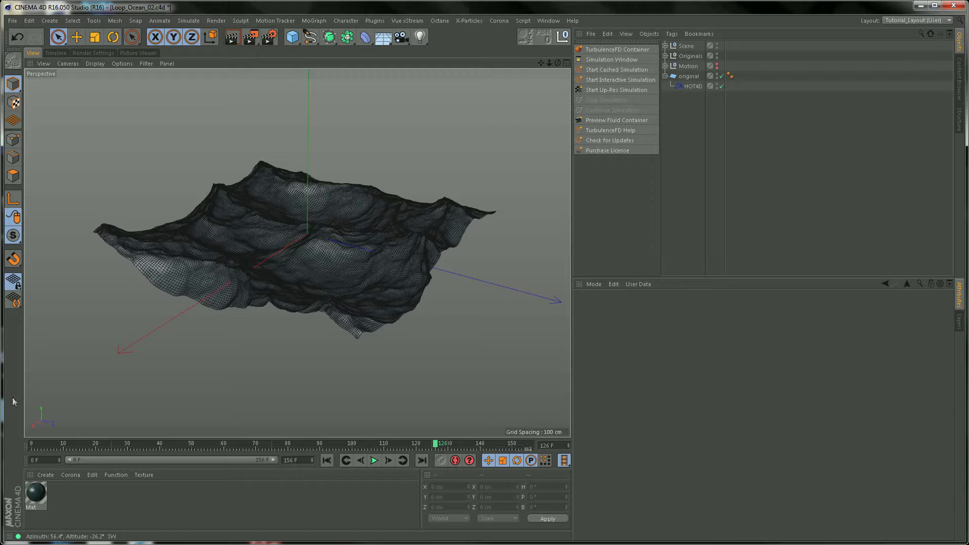
Play the ocean animation briefly and examine the properties of the HOT4D deformer and the "original" plane.
left_click(374, 461)
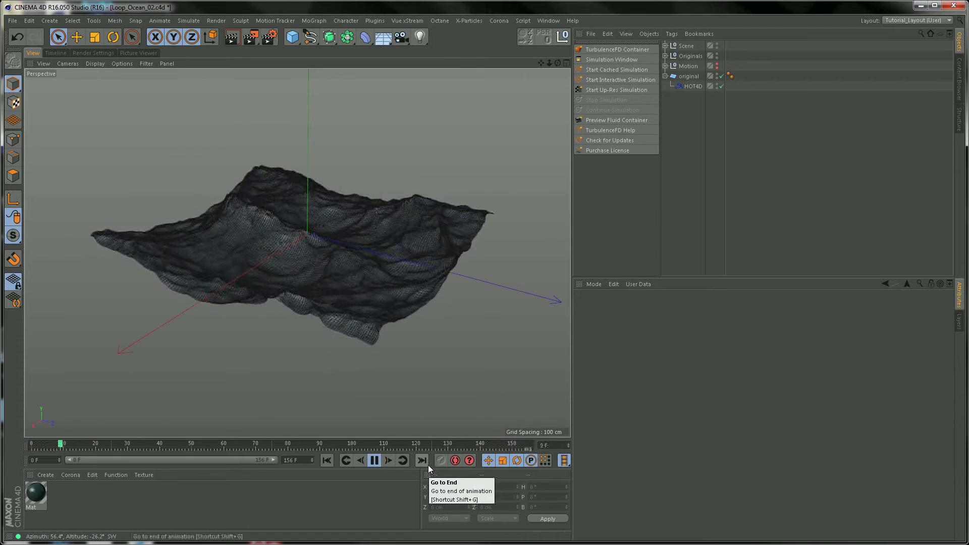
left_click(374, 461)
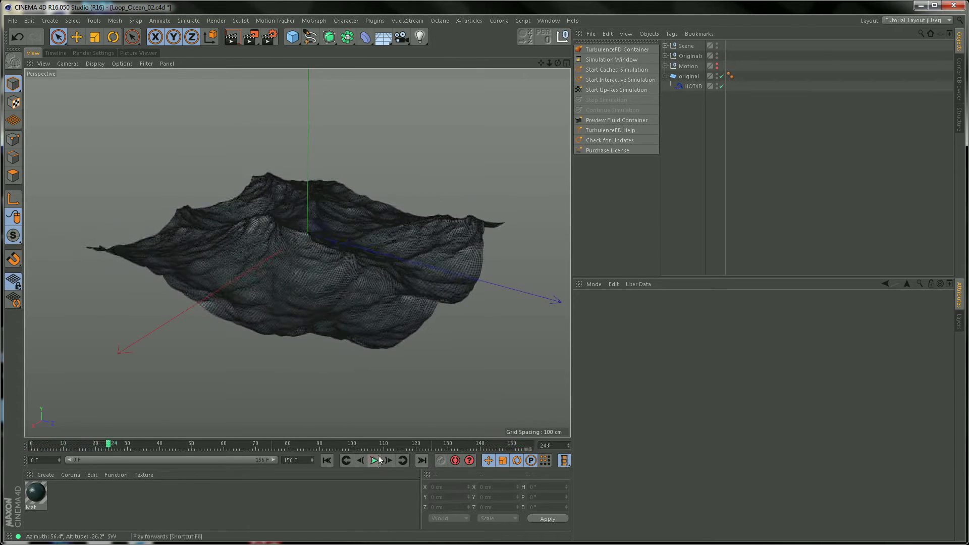
left_click(693, 86)
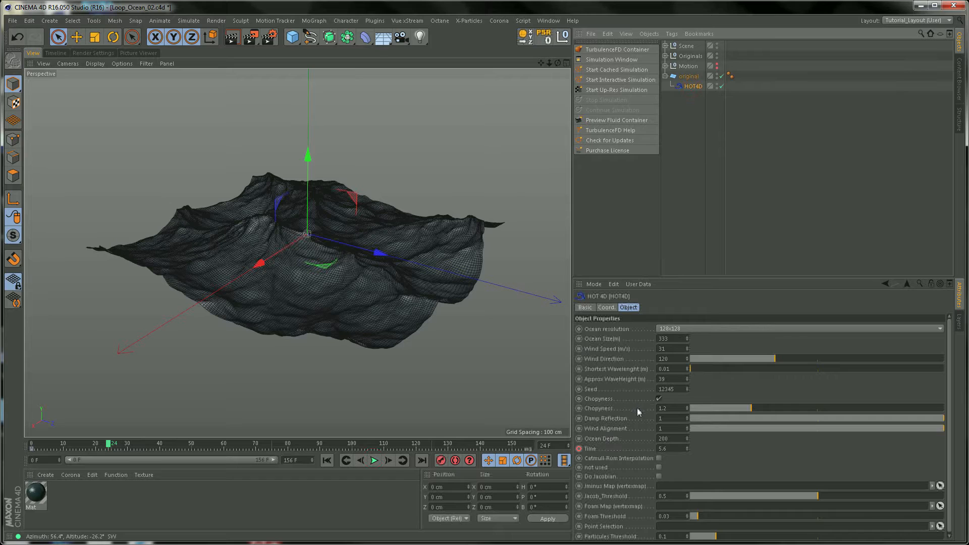
left_click(689, 78)
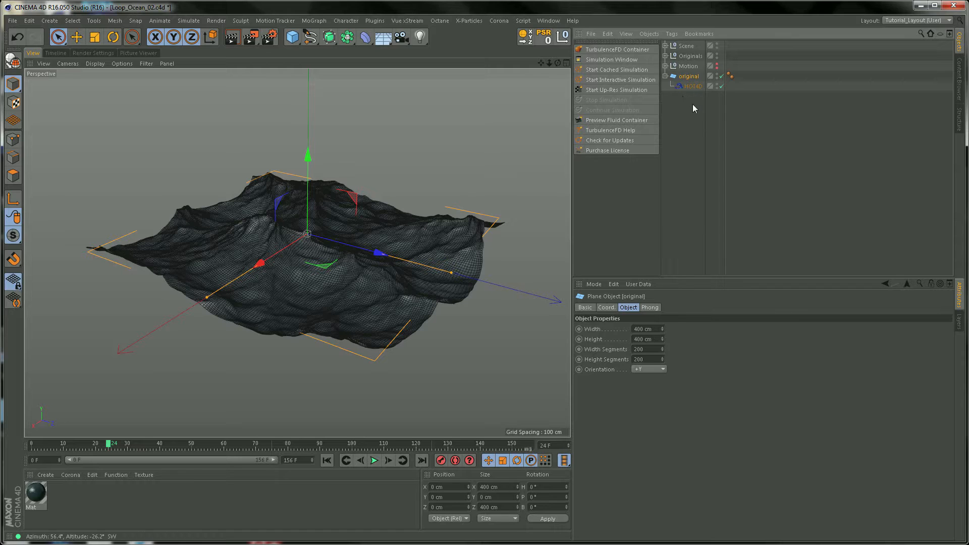
Replay the original ocean animation through the end of its range and return to frame 0.
left_click(406, 460)
left_click(374, 460)
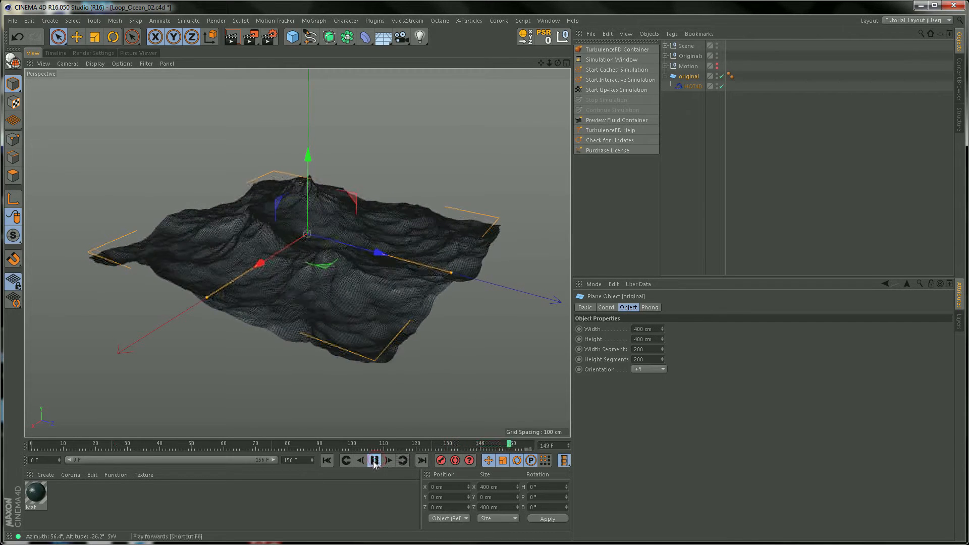
left_click(374, 460)
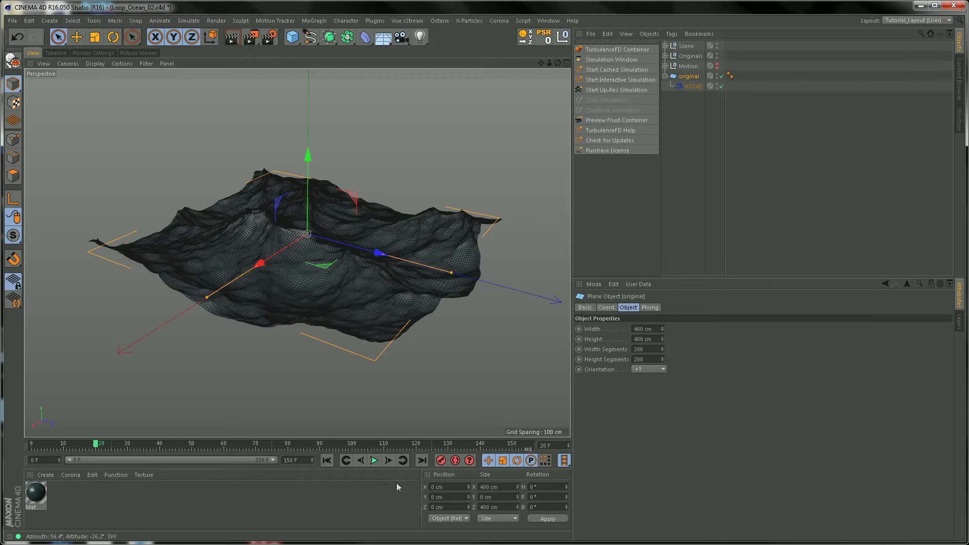
left_click_drag(96, 446, 32, 447)
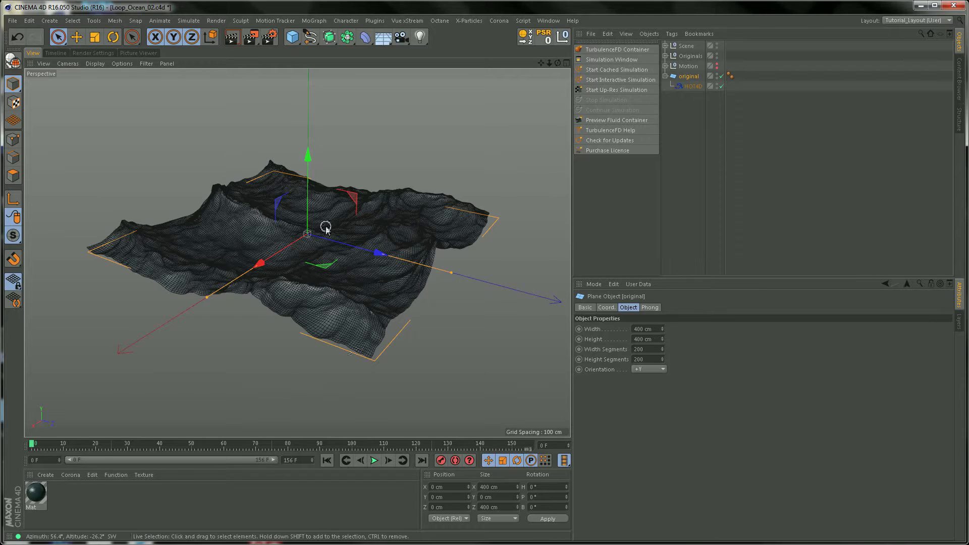
Show the "150-300 (Copy)" ocean from the Motion group, hide the "original" plane, and play the looping animation.
left_click(666, 76)
left_click(667, 66)
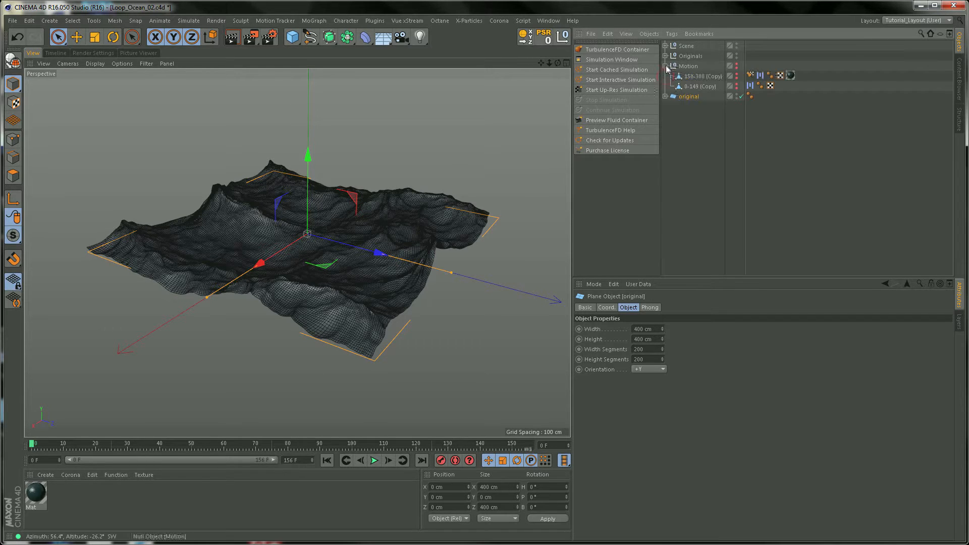
left_click(737, 73)
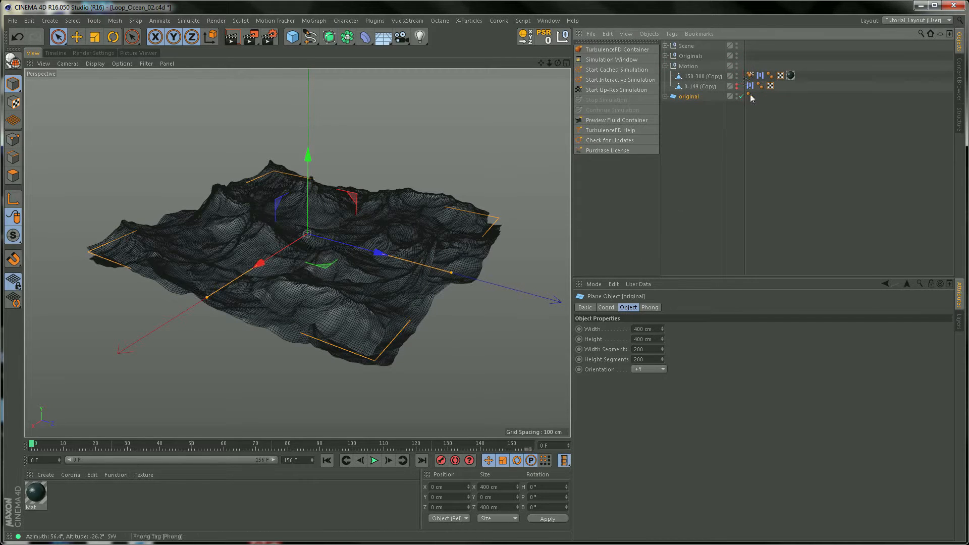
left_click(737, 96)
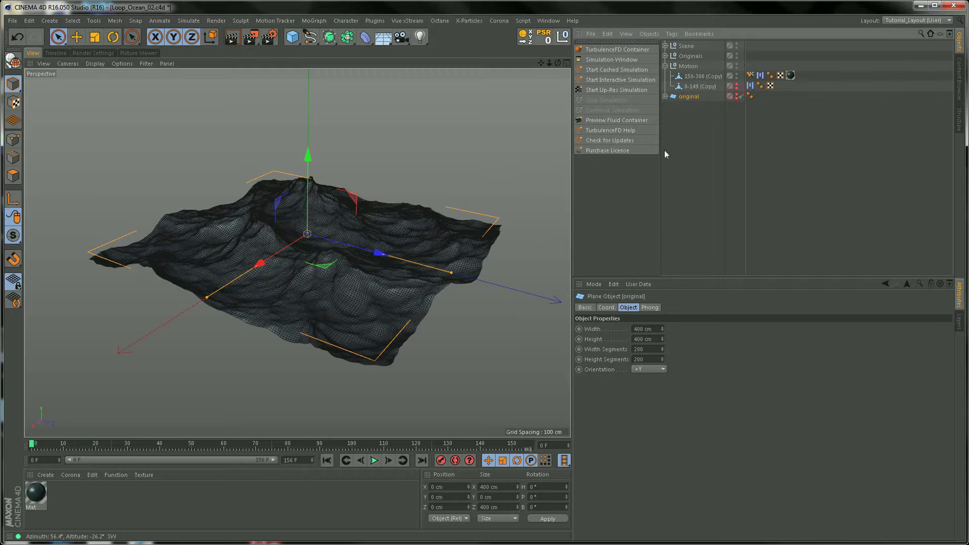
left_click(374, 461)
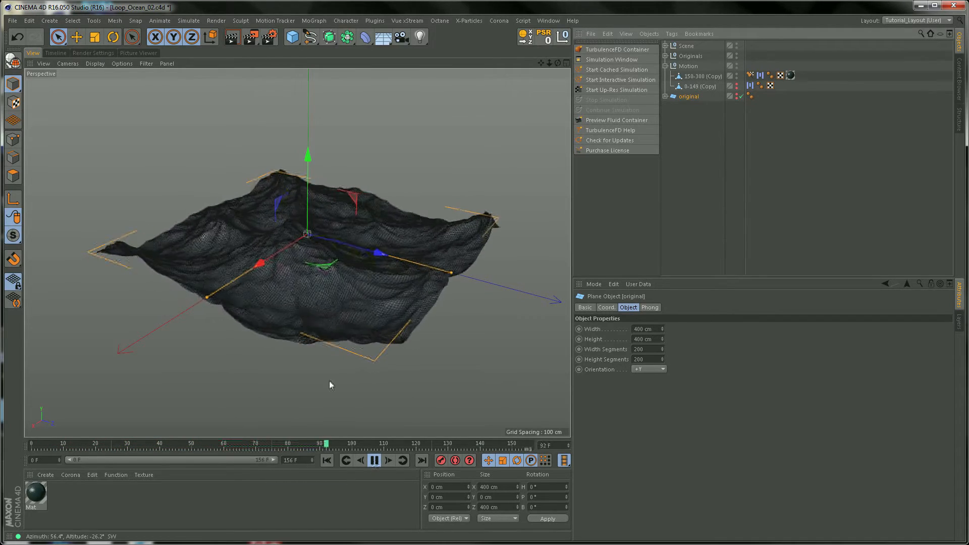
left_click(374, 461)
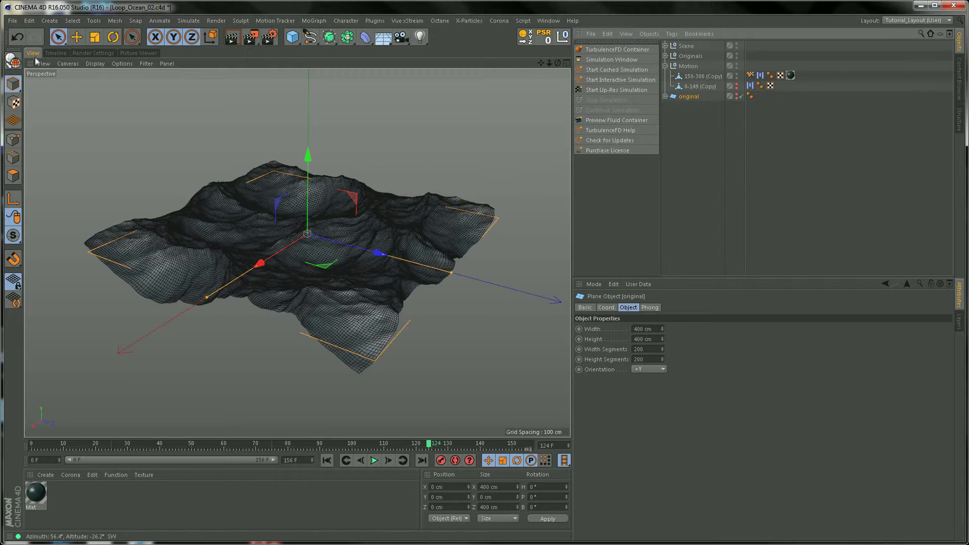
Create a new project and set its FPS to 25 in the project settings.
left_click(13, 21)
left_click(22, 37)
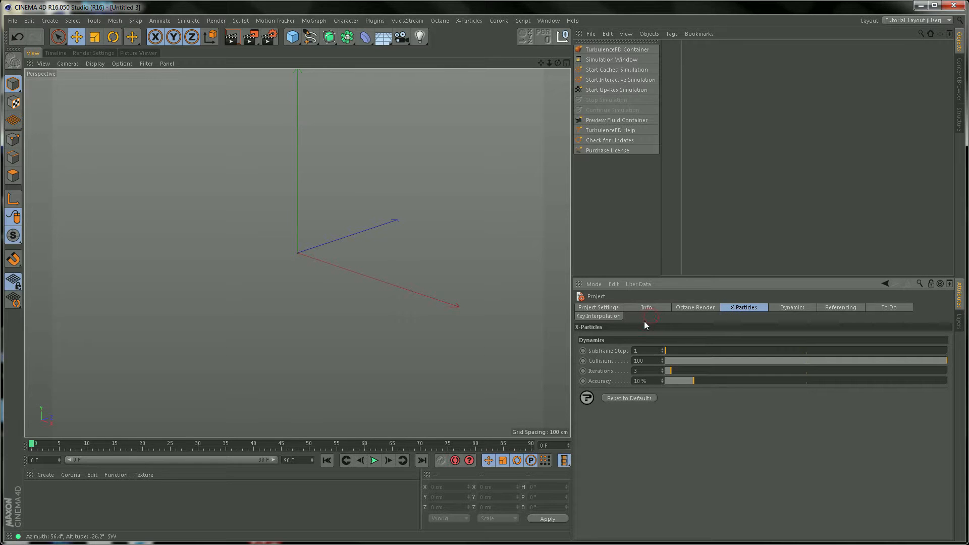
left_click(614, 309)
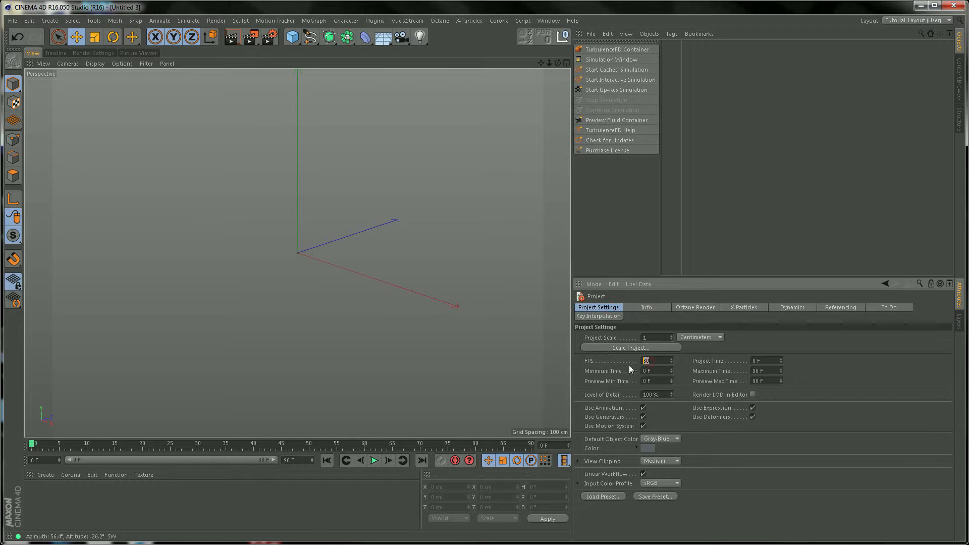
type("25")
key("Return")
Match the render output's frame rate to the project's frame rate and return to the perspective view.
left_click(98, 52)
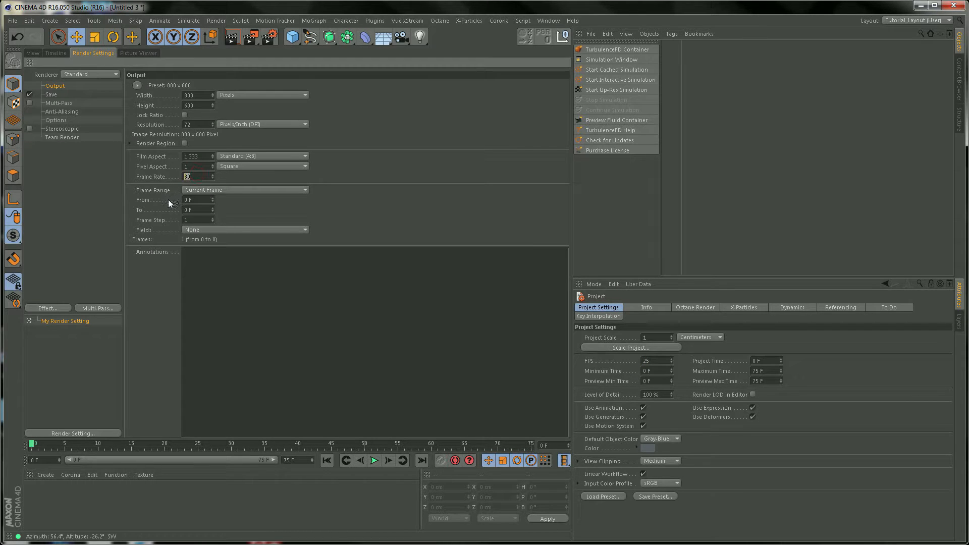
key("Return")
left_click(38, 54)
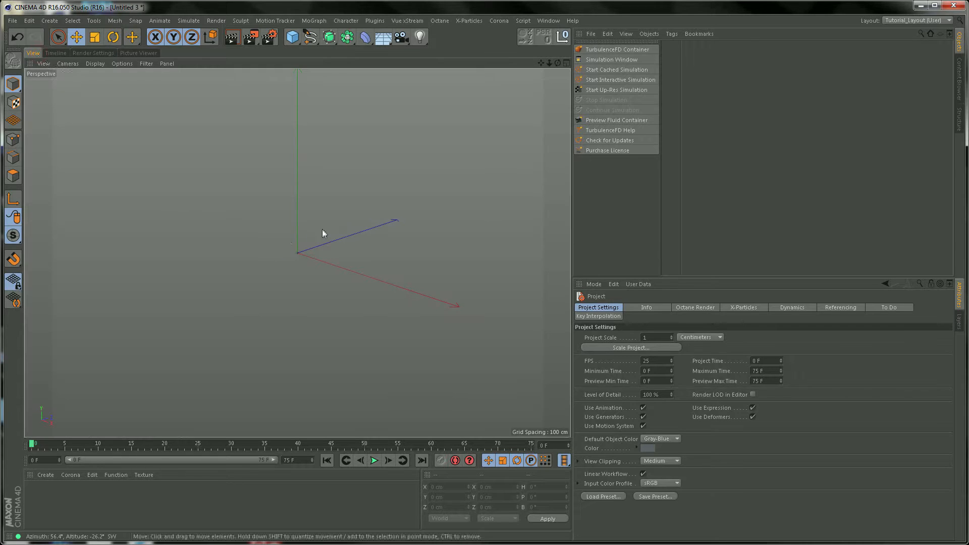
Add a plane with 200 width and 200 height segments, and show the viewport in Quick Shading (Lines).
left_click_drag(292, 36, 381, 71)
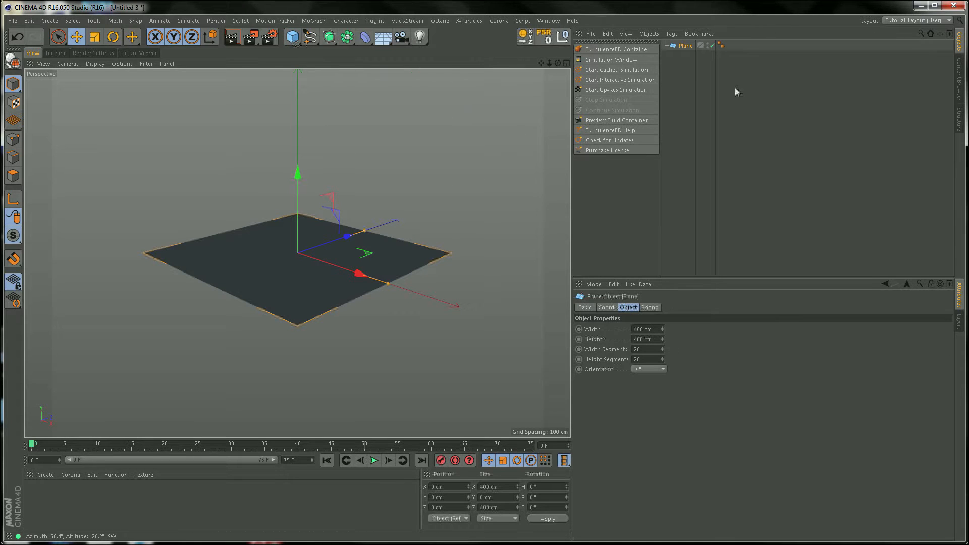
left_click(647, 349)
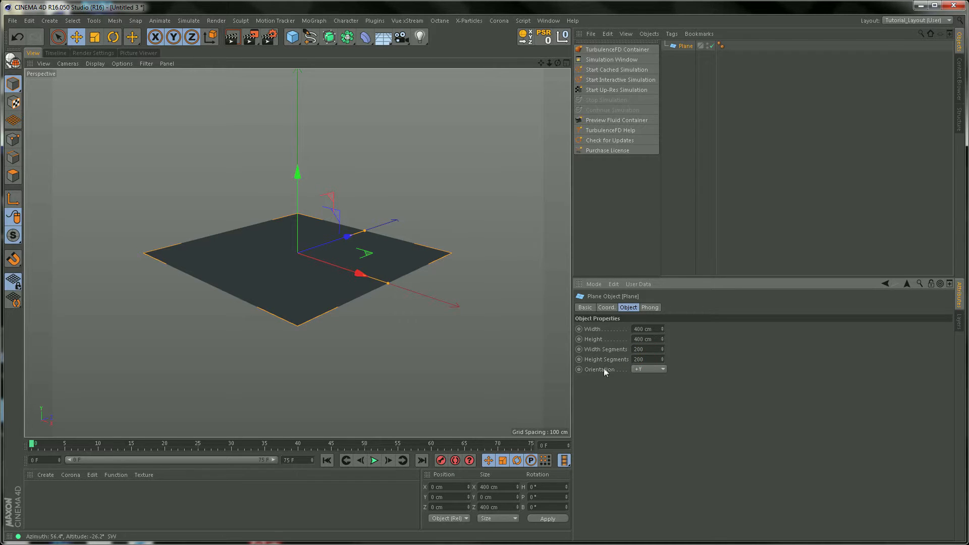
left_click(90, 64)
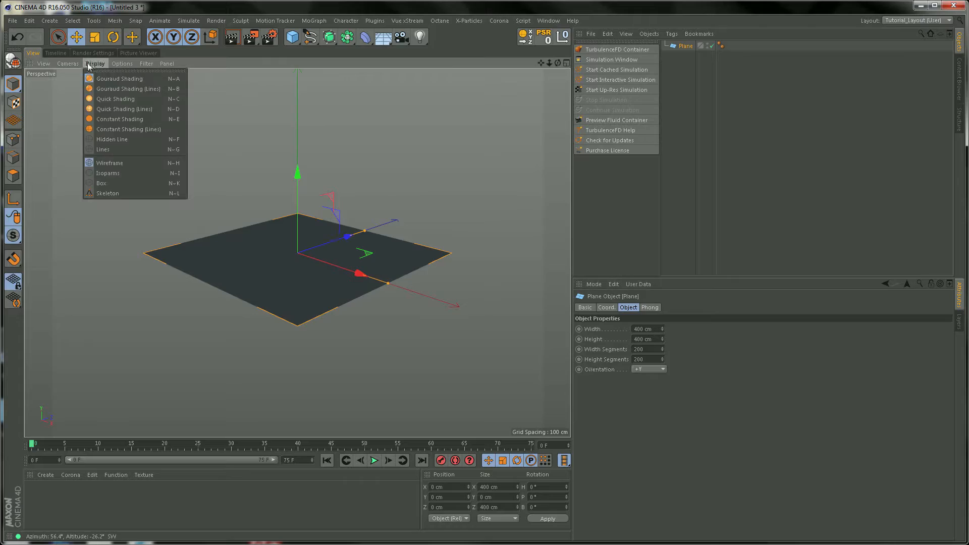
left_click(126, 112)
scroll(293, 288, "up", 6)
right_click_drag(385, 273, 287, 270, "alt")
left_click_drag(287, 271, 331, 219, "alt")
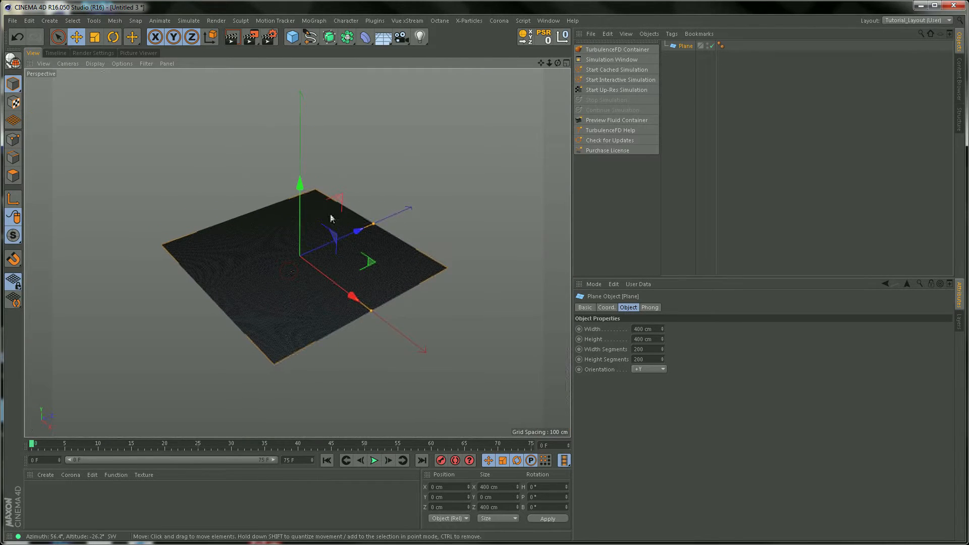
Add a HOT4D ocean deformer and make it a child of the plane.
left_click(376, 21)
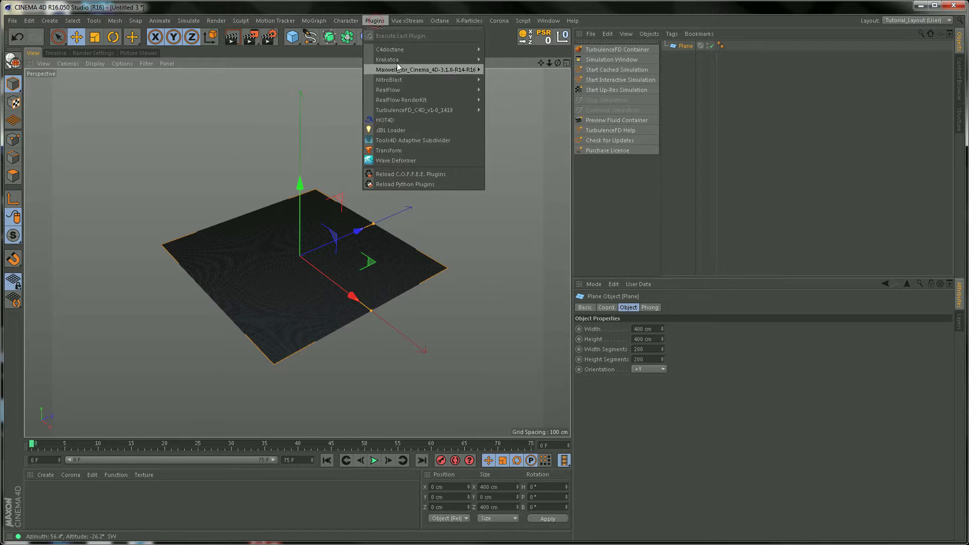
left_click(391, 122)
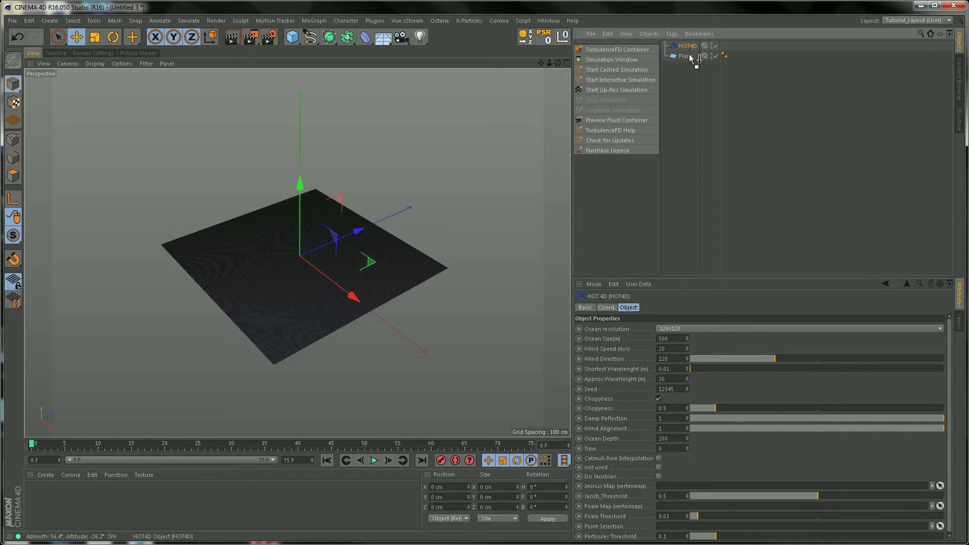
left_click_drag(691, 57, 691, 57)
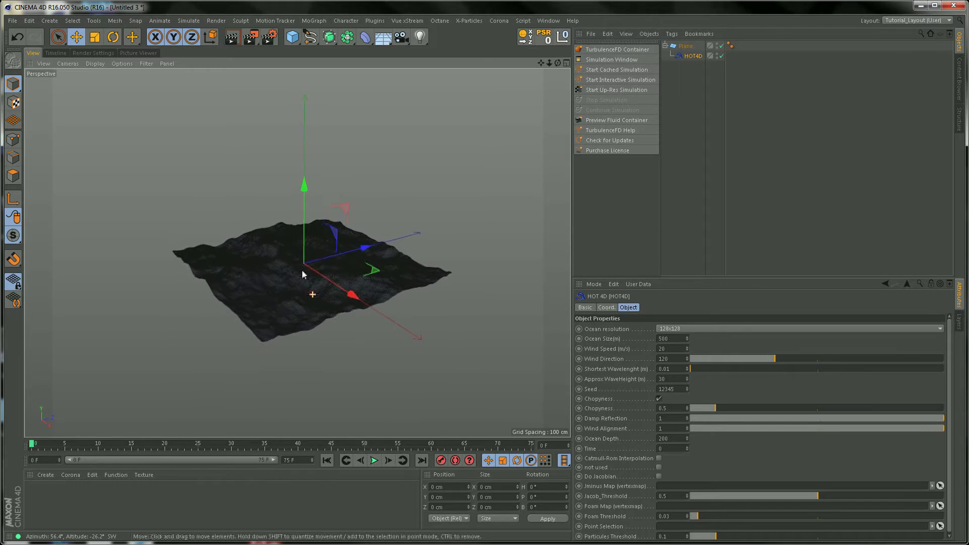
Inspect the deformed ocean surface up close, play the animation briefly, and return to the first frame.
scroll(369, 285, "up", 6)
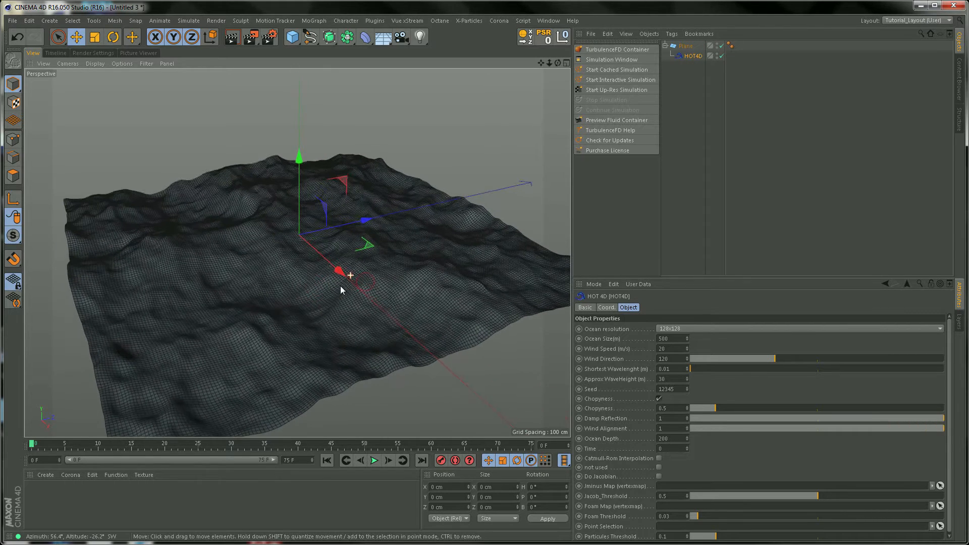
scroll(358, 274, "up", 1)
left_click(374, 460)
left_click(374, 461)
left_click(327, 460)
Set the animation's end frame to 300 and extend the preview range to the full length.
double_click(302, 460)
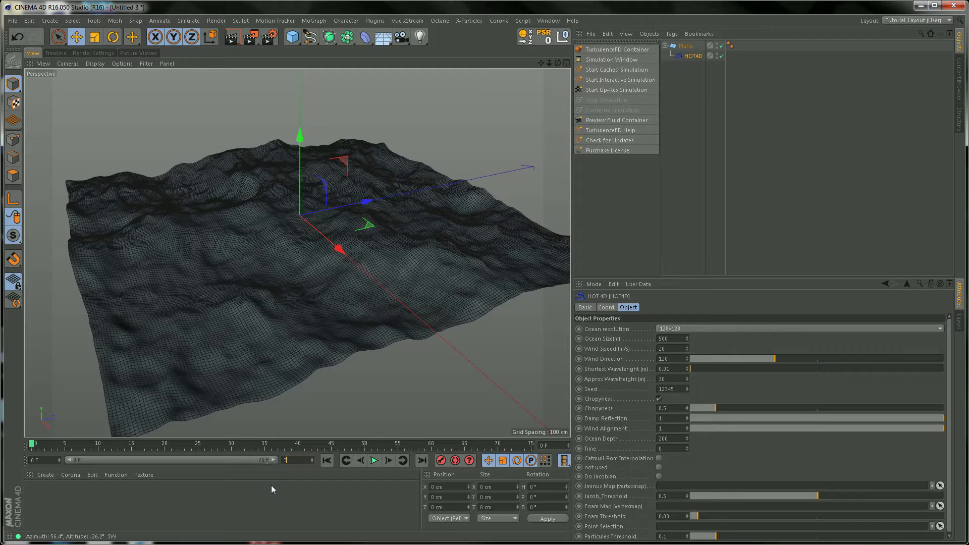
type("300")
key("Return")
left_click_drag(128, 460, 275, 460)
Keyframe the HOT4D deformer's Time at 0 on frame 0 and at 60 on frame 300.
left_click(579, 449)
left_click(422, 460)
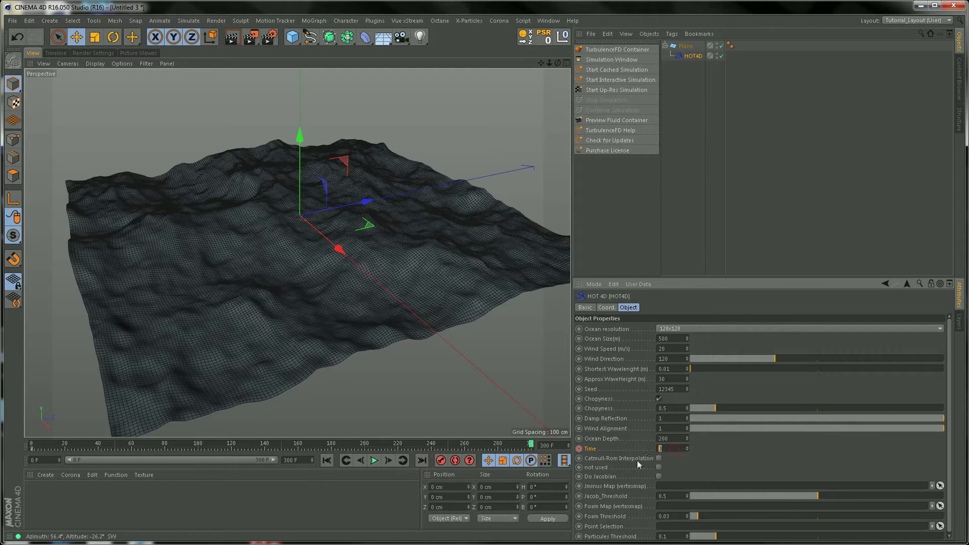
left_click(579, 449)
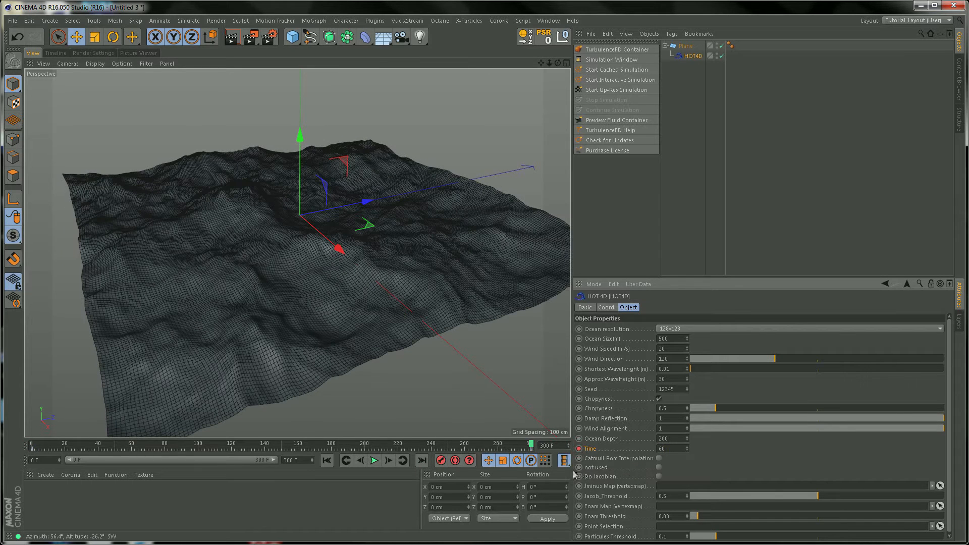
Play the keyframed ocean animation from the start to check the wave motion.
left_click(327, 460)
left_click(373, 462)
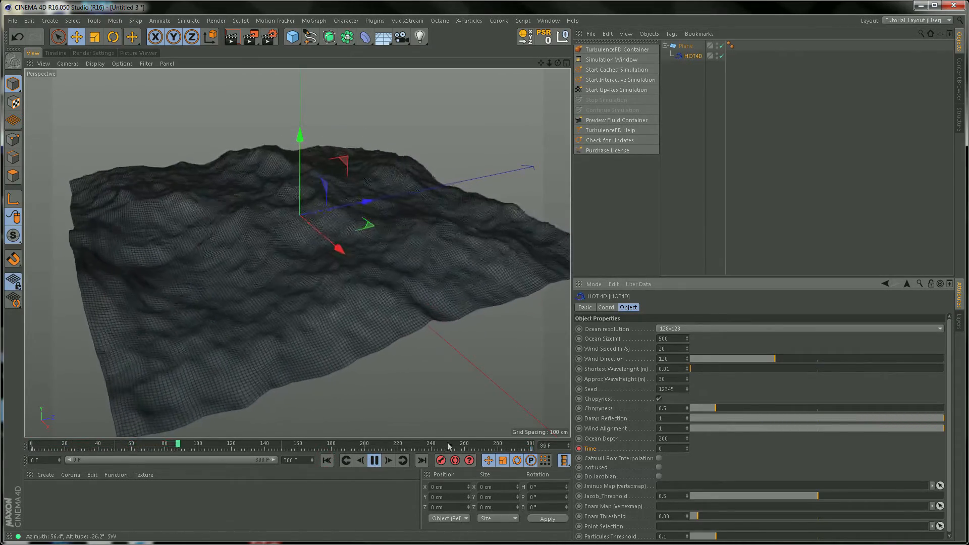
left_click(374, 461)
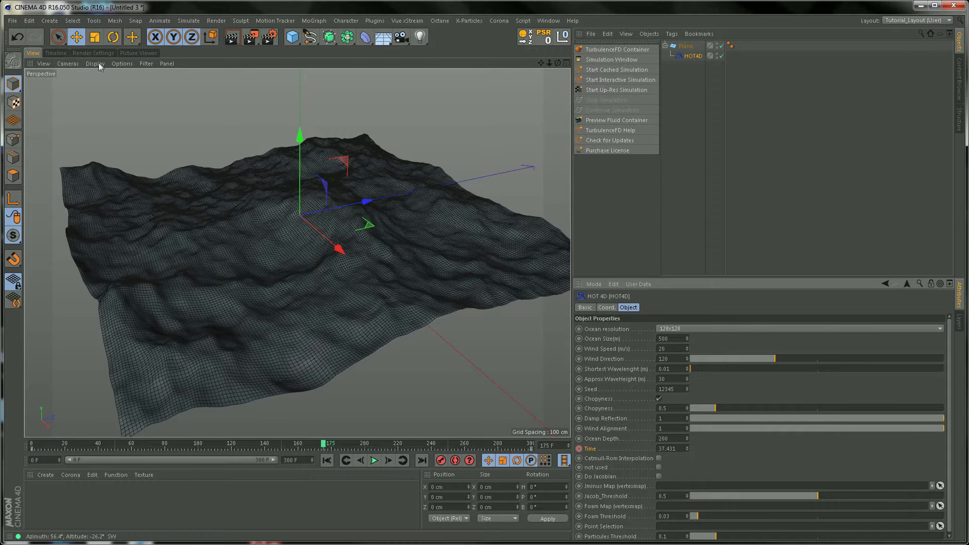
Set the HOT4D Time track's keyframes to linear interpolation in the timeline and return to the perspective view.
left_click(549, 21)
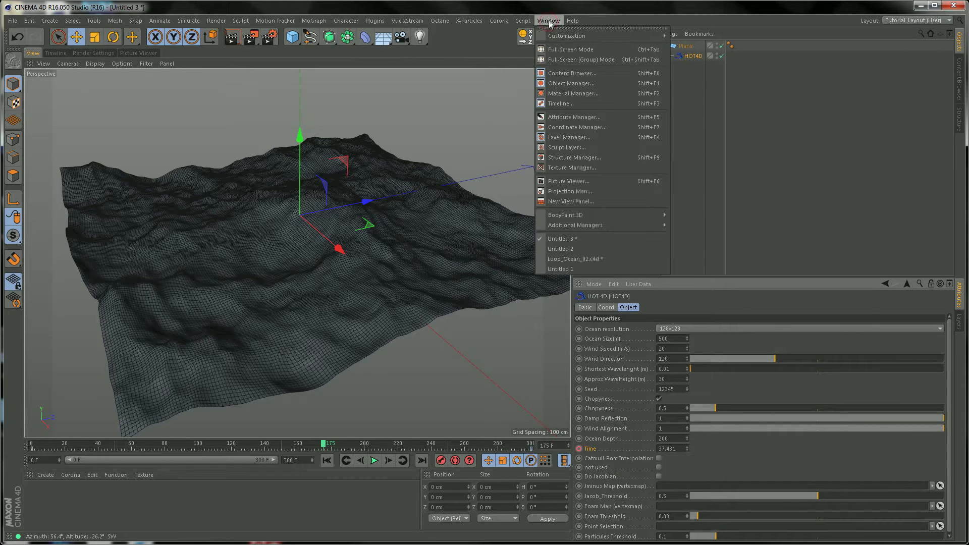
left_click(60, 54)
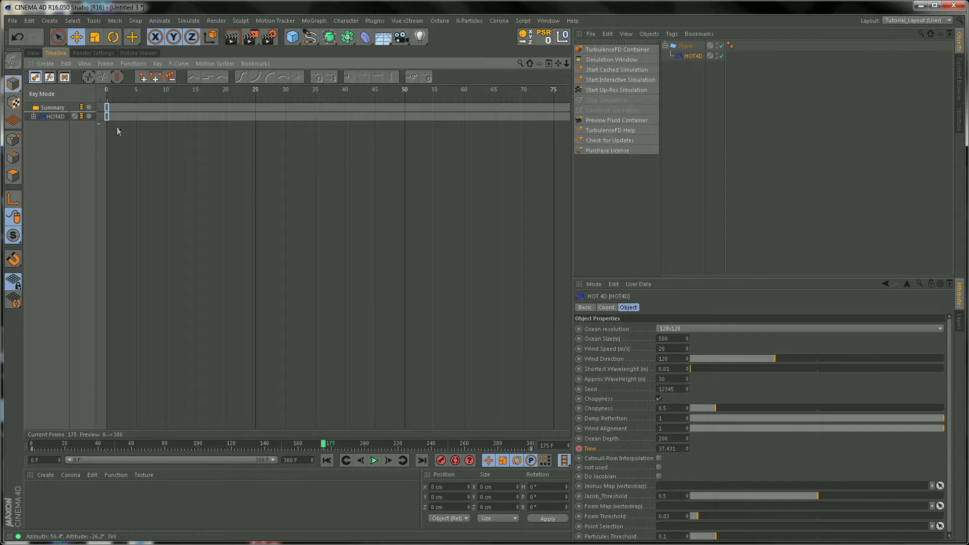
left_click(53, 117)
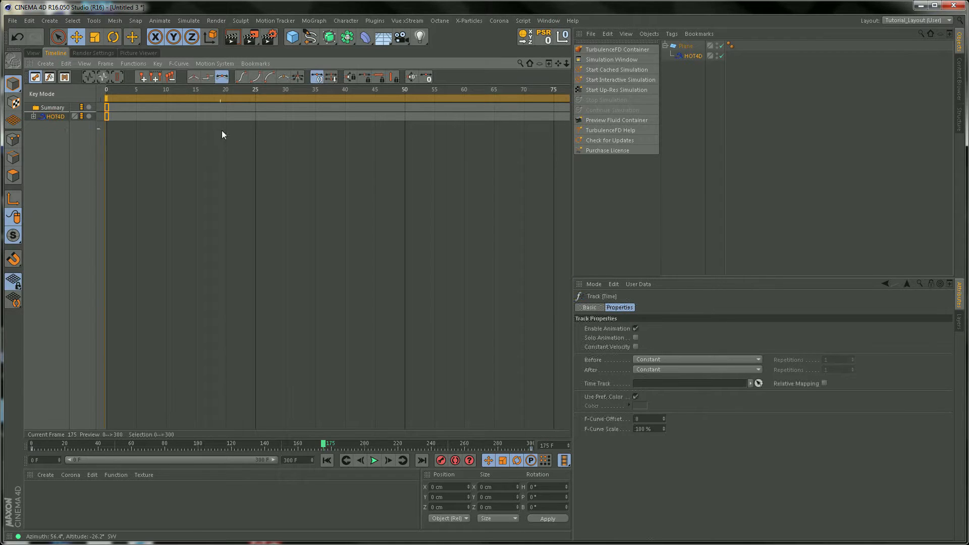
key("h")
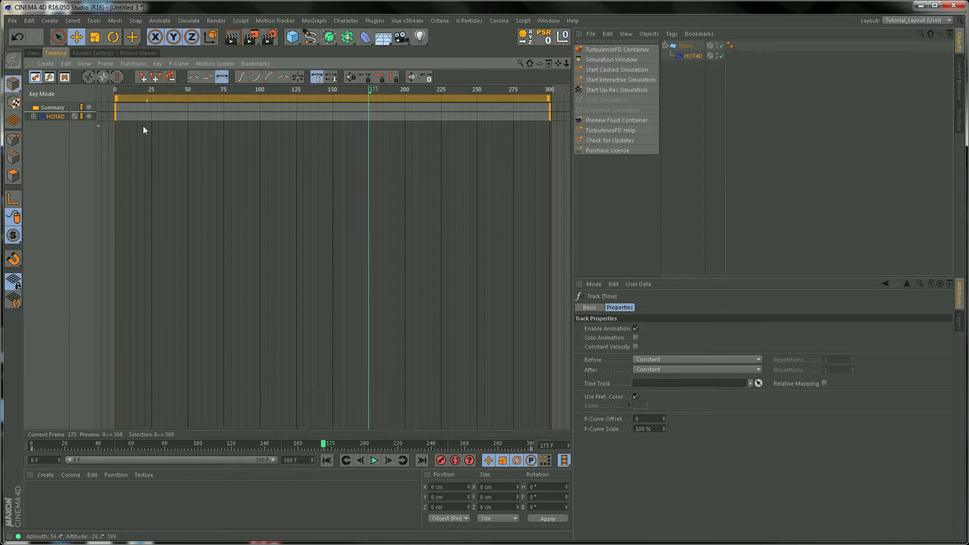
left_click(192, 78)
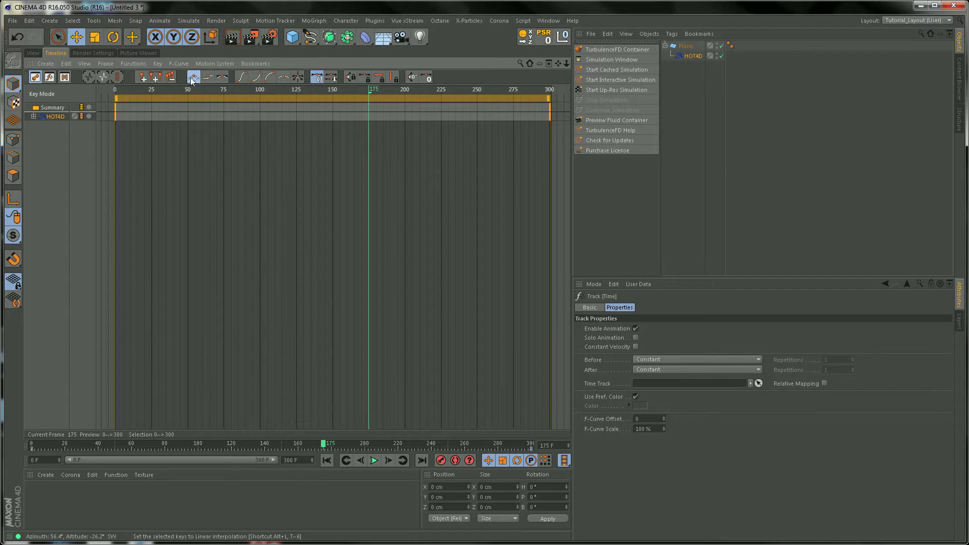
left_click(33, 53)
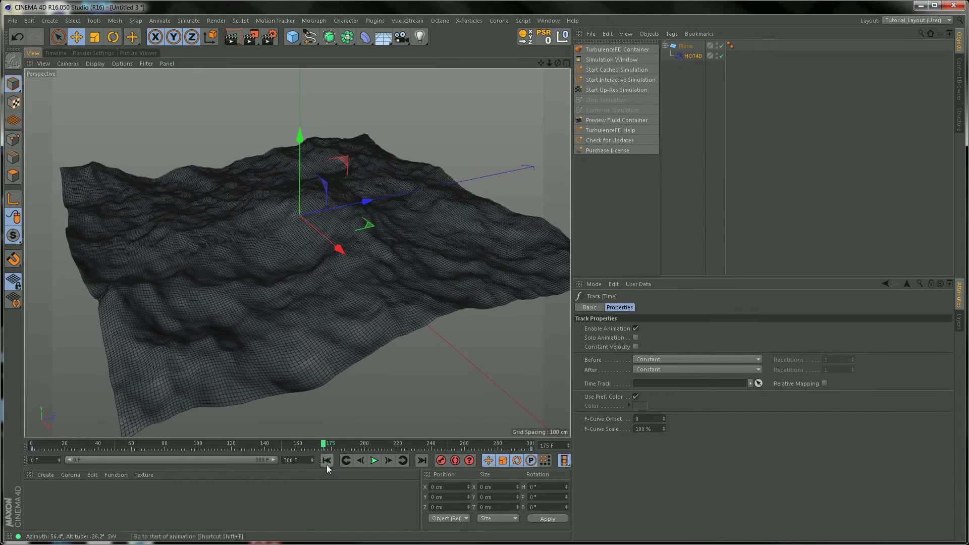
Play the ocean animation from the start and switch the viewport display to Quick Shading.
left_click(326, 461)
left_click(374, 460)
mouse_move(405, 279)
left_mouse_down("alt")
mouse_move(340, 286)
mouse_move(405, 284)
left_mouse_up("alt")
right_click_drag(405, 281, 345, 298, "alt")
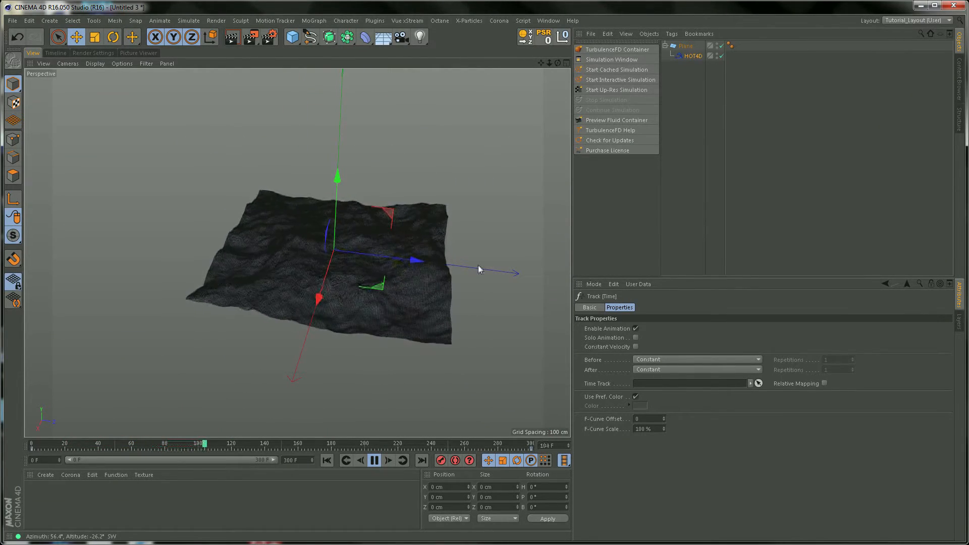
left_click(95, 64)
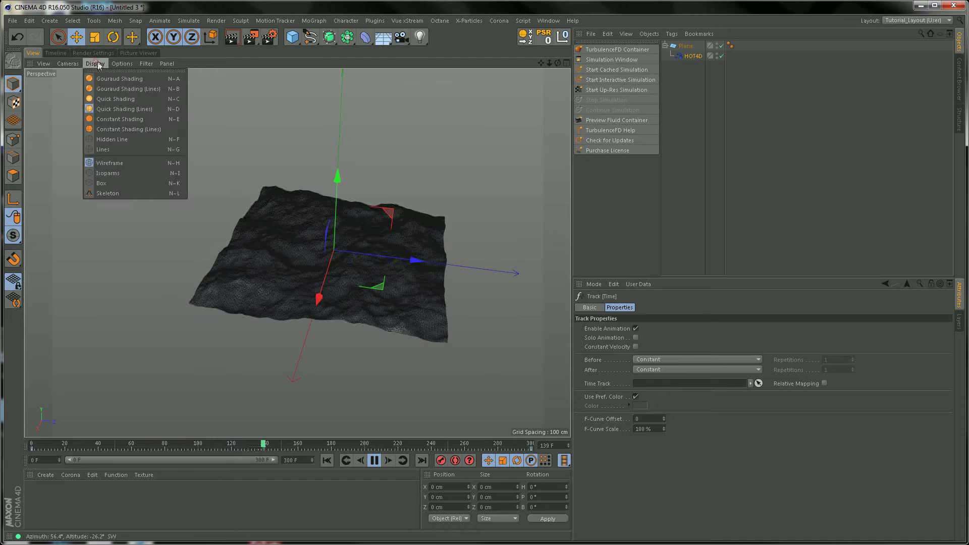
left_click(107, 99)
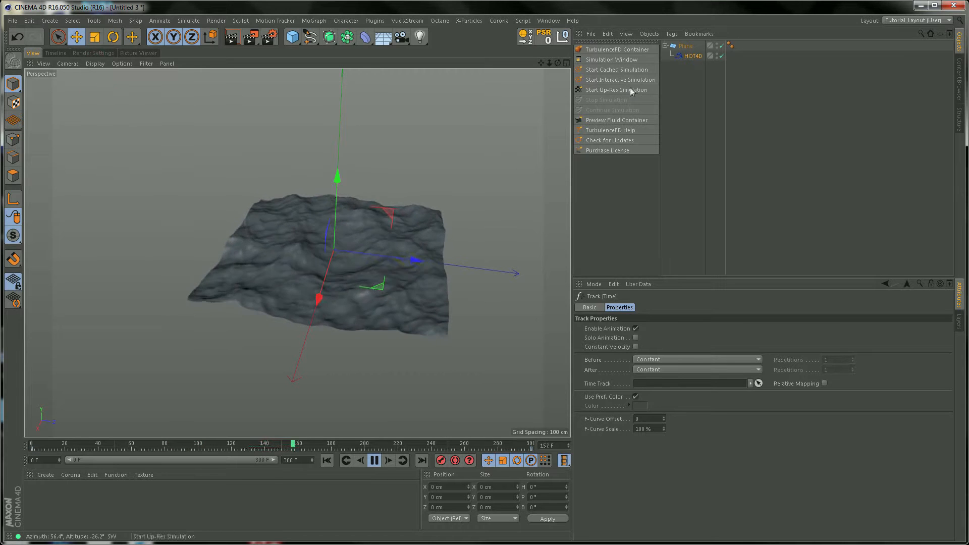
Set the HOT4D deformer's Wind Speed to 31 and Approx WaveHeight to 45.
left_click(693, 56)
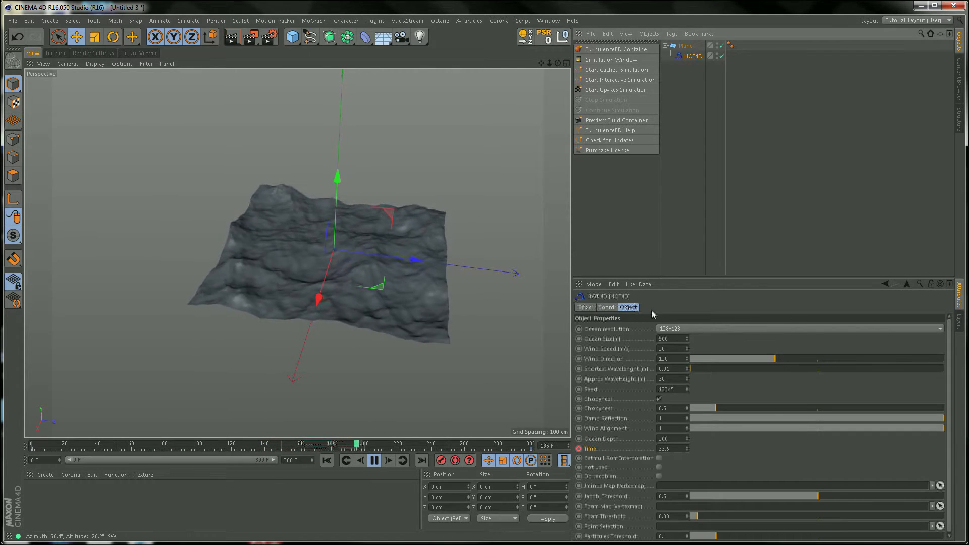
left_click_drag(385, 295, 528, 326, "alt")
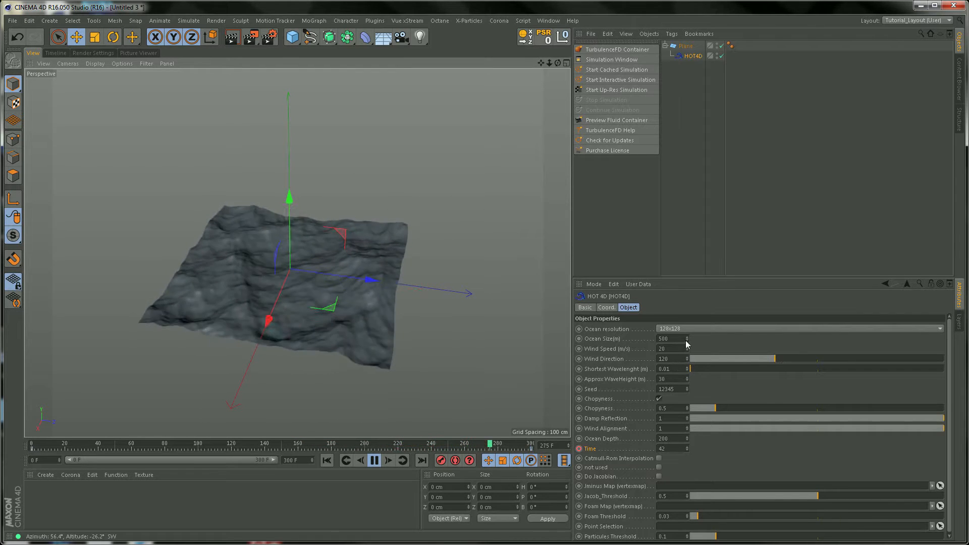
left_click_drag(417, 310, 412, 317, "alt")
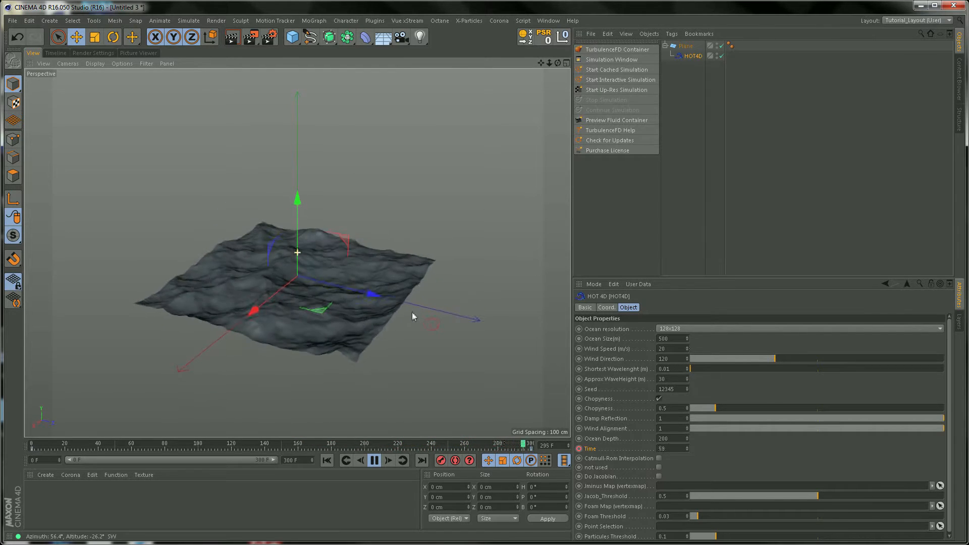
left_click(687, 348)
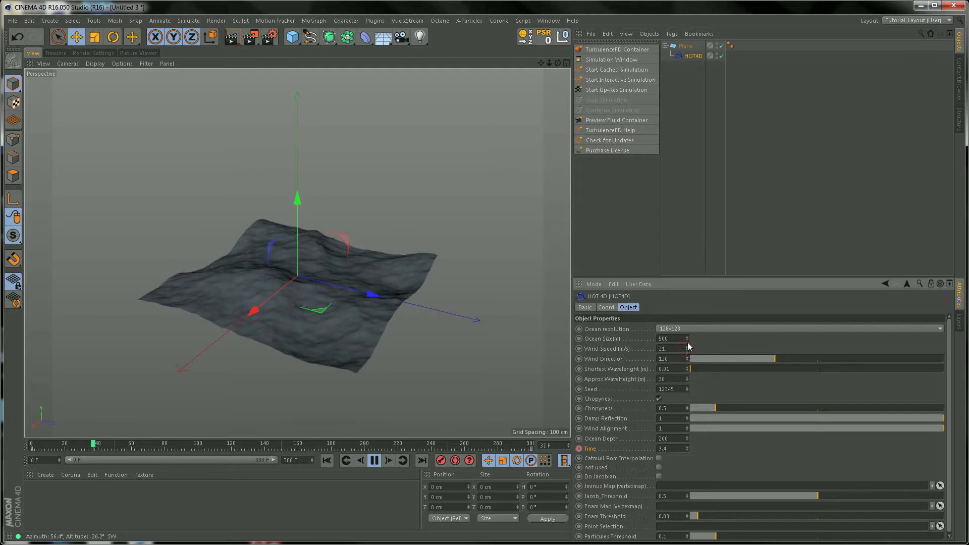
left_click(687, 377)
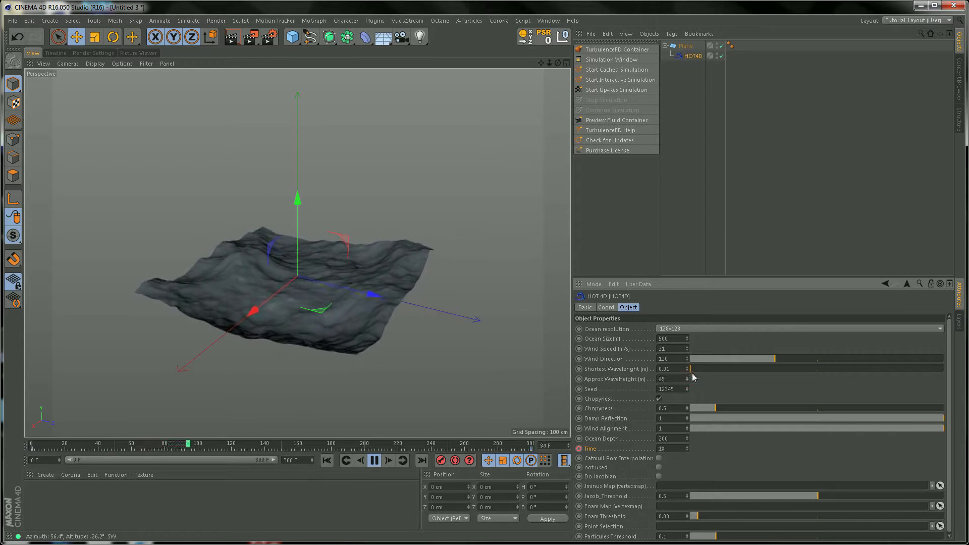
left_click_drag(688, 379, 753, 374)
Set the HOT4D Chopyness to 1.4, check the waves in playback, and return to frame 0.
left_click_drag(718, 408, 770, 407)
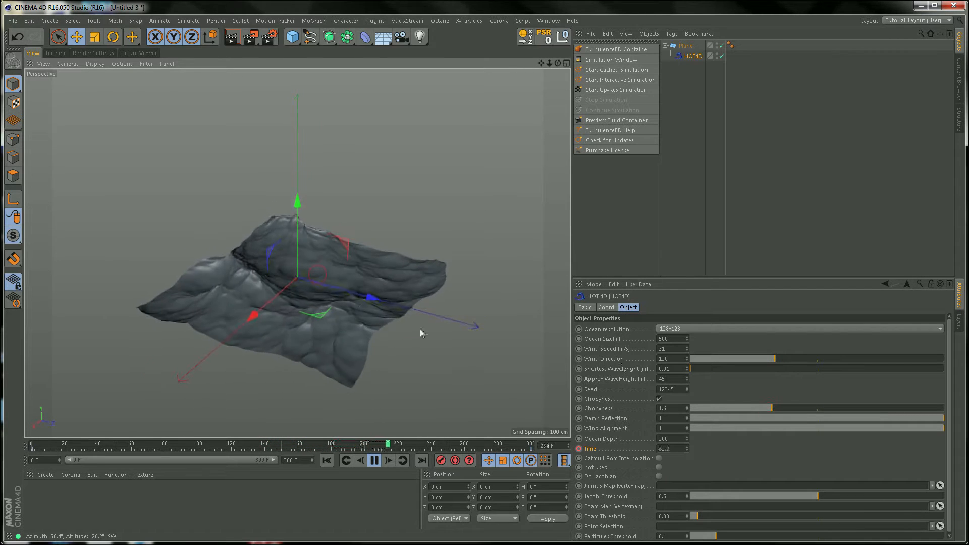
left_click_drag(767, 411, 761, 409)
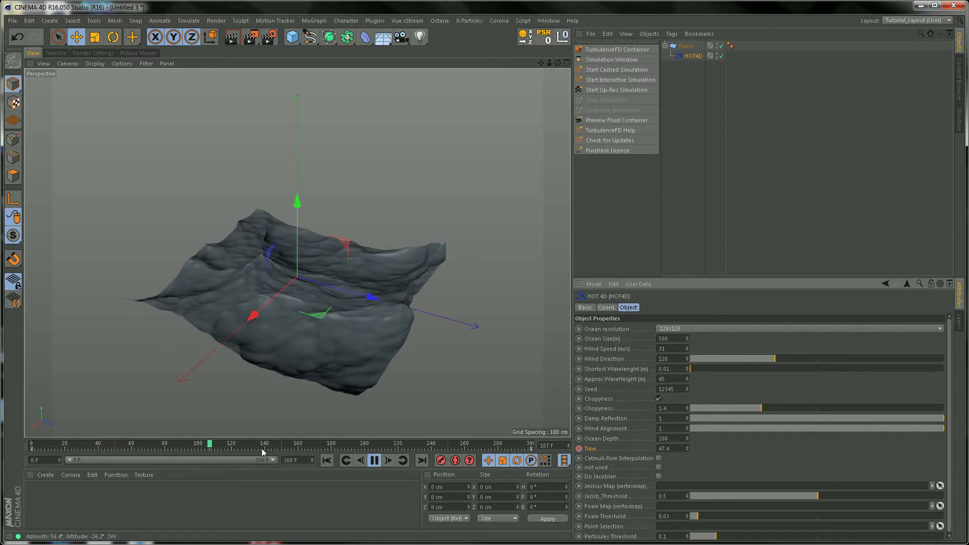
left_click(498, 448)
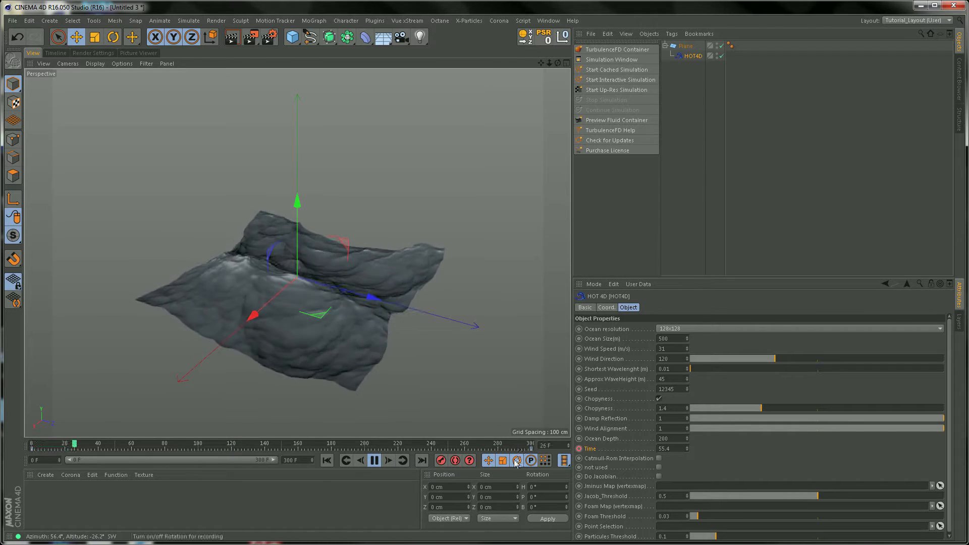
left_click(374, 460)
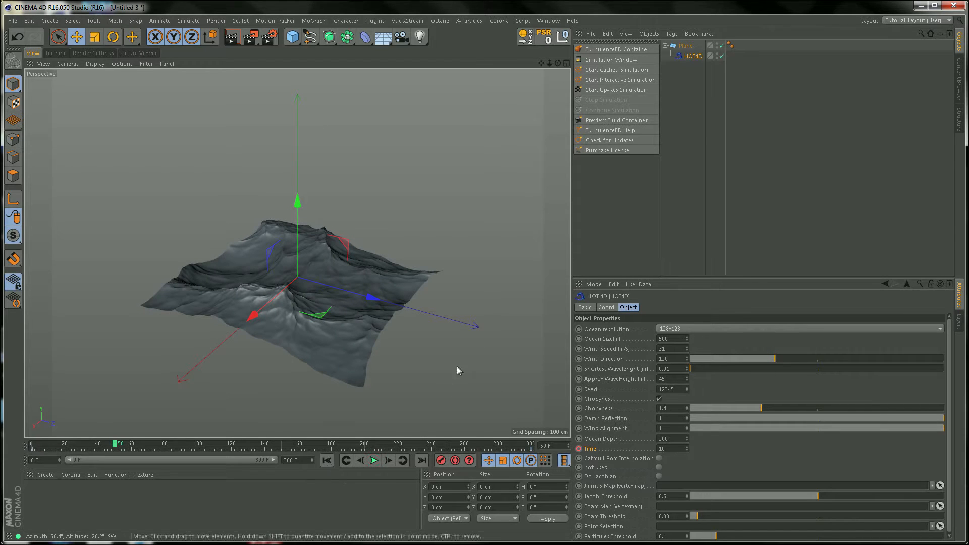
left_click(326, 460)
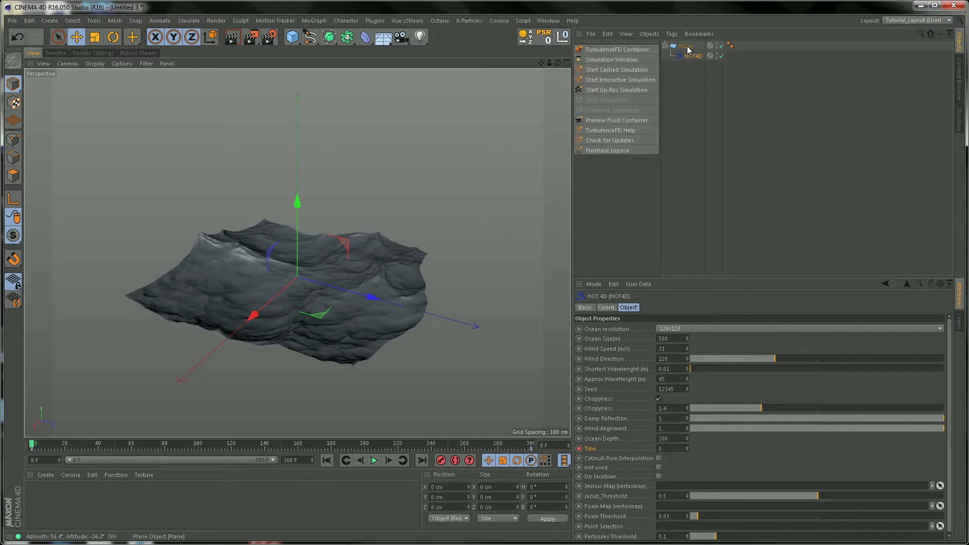
Duplicate the plane together with its HOT4D deformer.
left_click(666, 46)
left_click(665, 46)
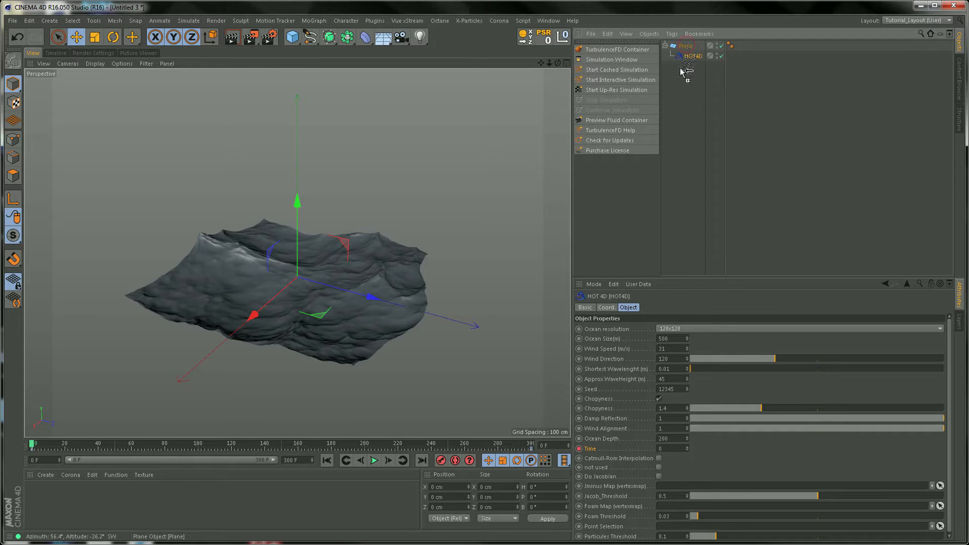
left_click_drag(686, 71, 687, 71, "ctrl")
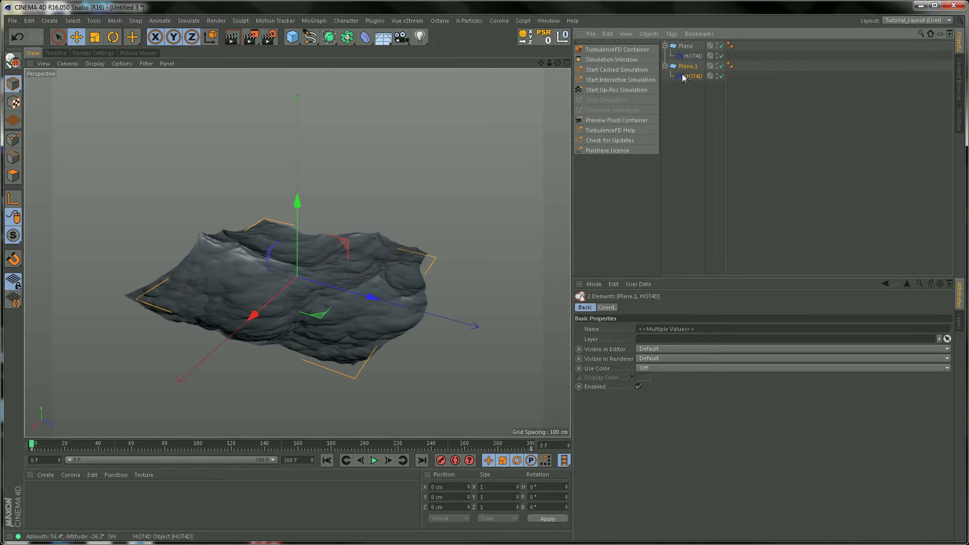
Rename the first plane as Original, collapse its hierarchy and hide it in the editor and render.
left_click(686, 46)
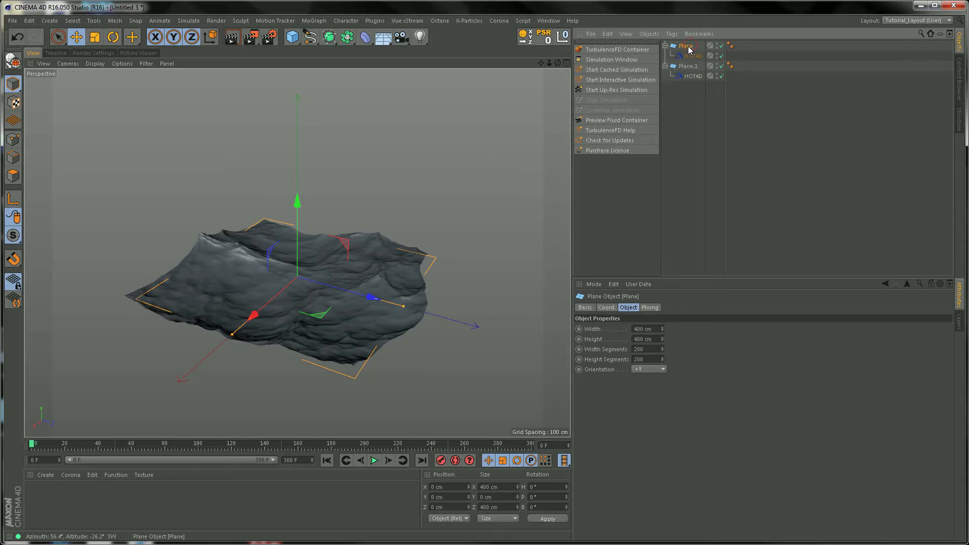
double_click(688, 46)
type("Original")
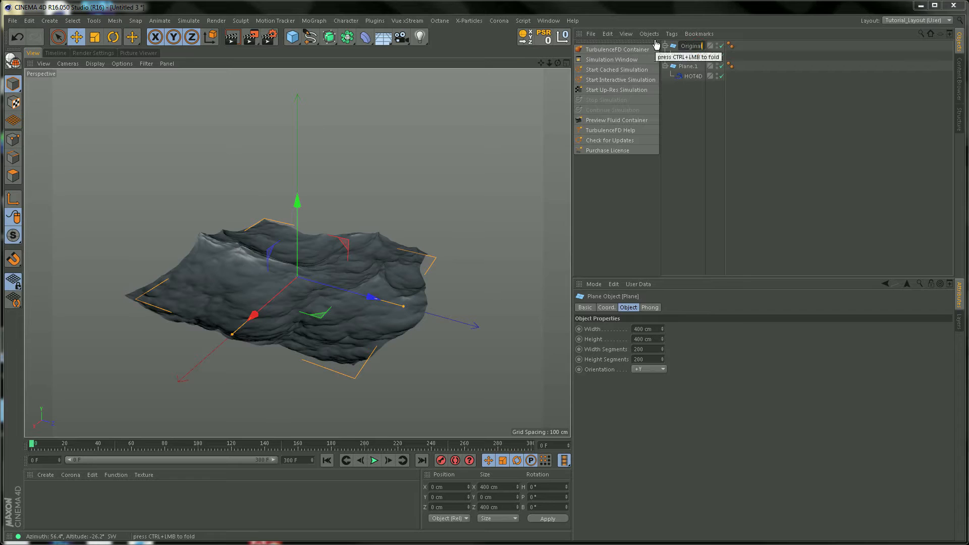
key("Return")
left_click(665, 46)
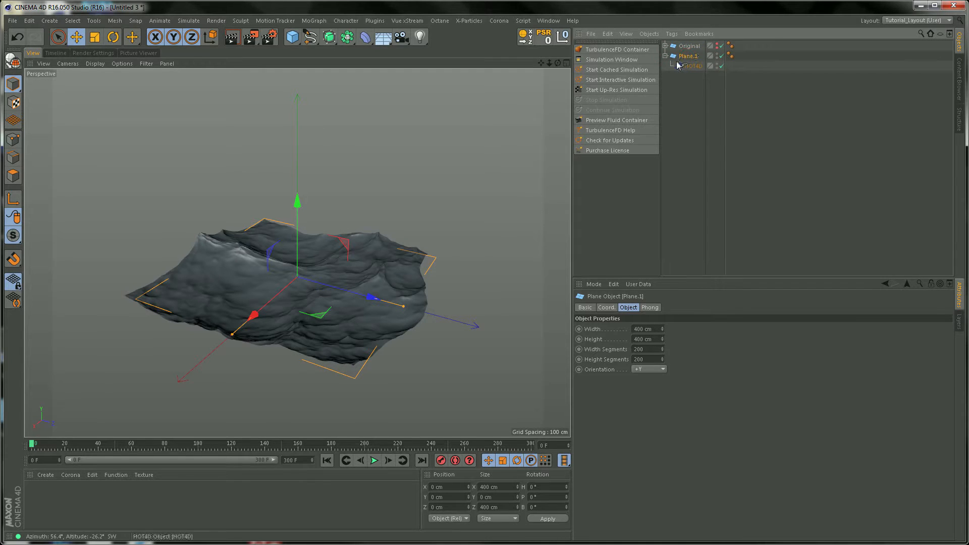
Convert Plane.1 into an editable polygon object and duplicate it with its HOT4D deformer.
left_click(14, 61)
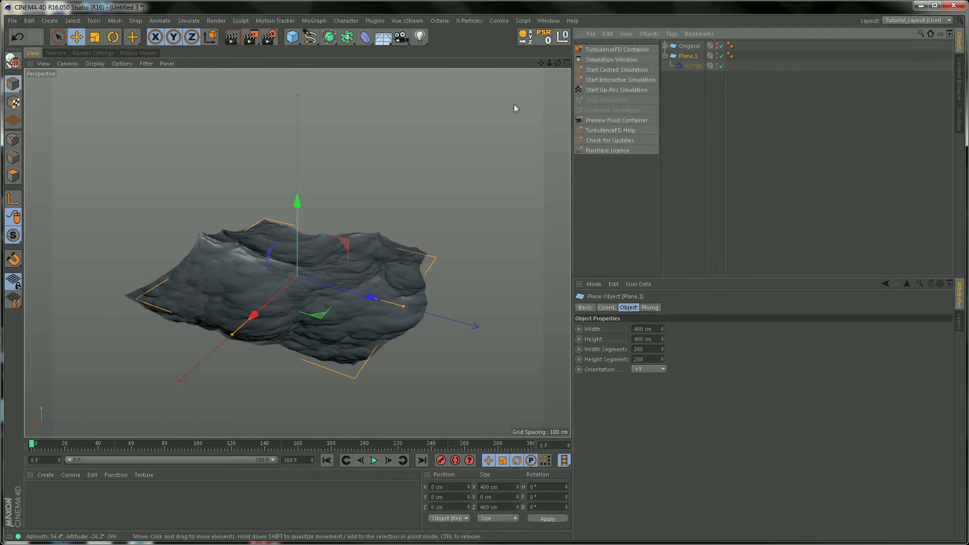
left_click(666, 55)
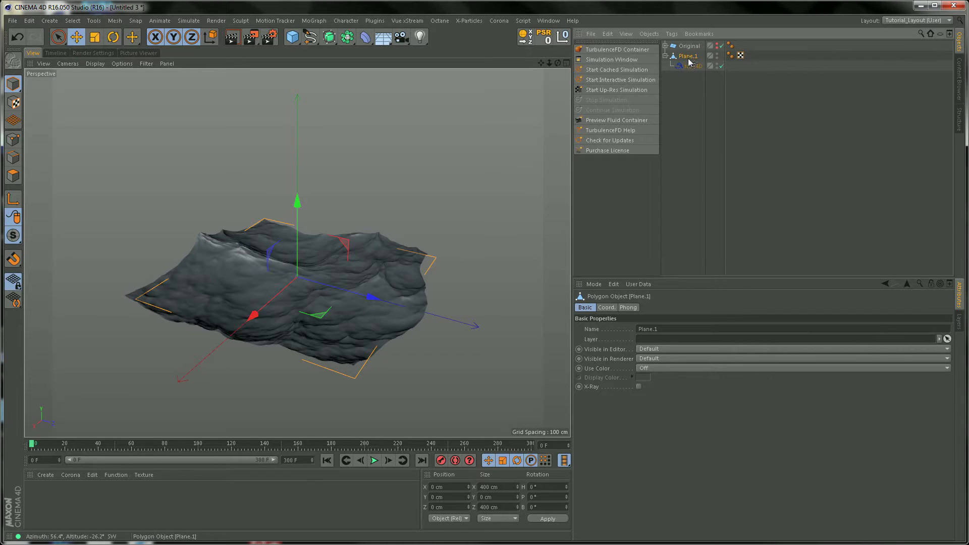
left_click_drag(690, 59, 688, 90, "ctrl")
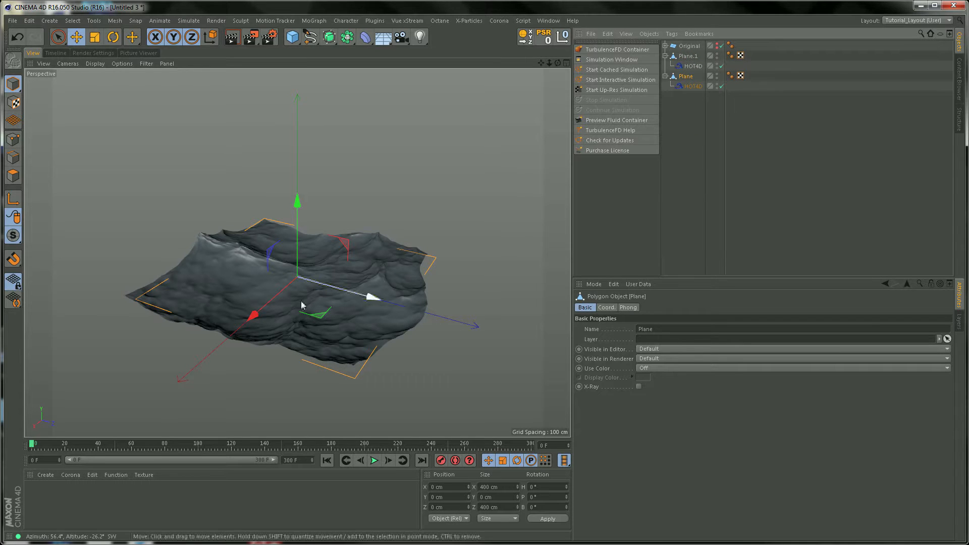
Scrub the timeline around frame 150 to examine the midpoint for each of the two polygon planes.
left_click_drag(258, 447, 292, 447)
left_click(690, 58)
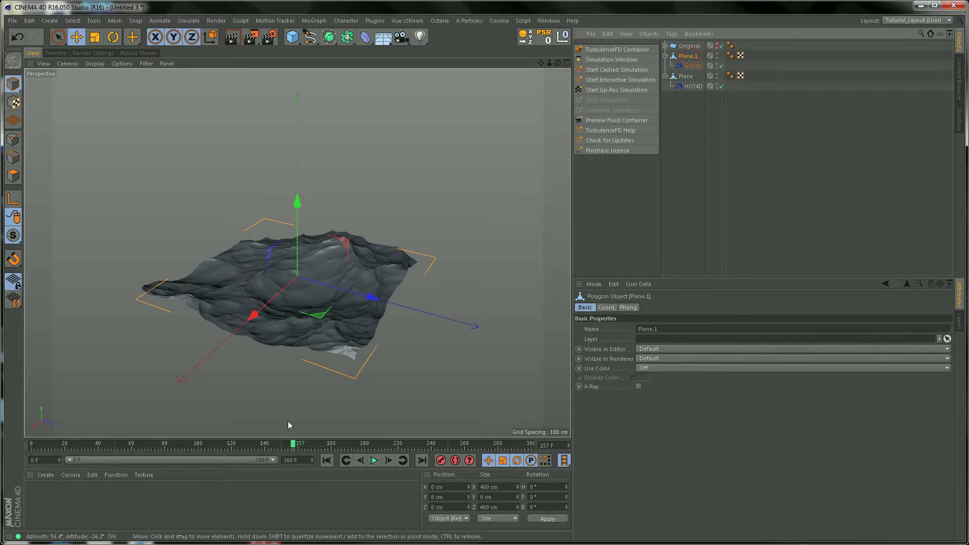
left_click(291, 446)
left_click_drag(291, 446, 283, 449)
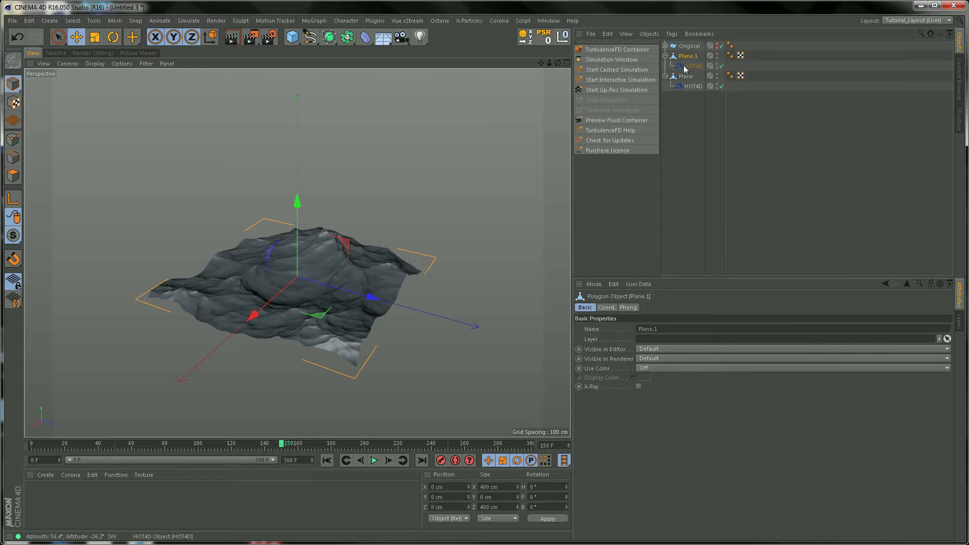
left_click_drag(283, 444, 283, 451)
left_click(686, 77)
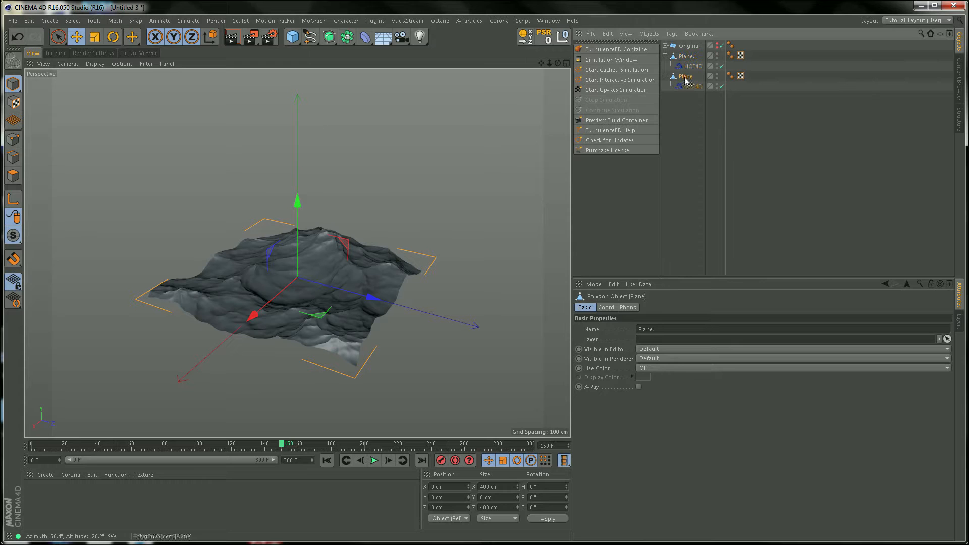
left_click(282, 447)
mouse_move(281, 448)
left_mouse_down()
mouse_move(260, 448)
mouse_move(277, 450)
left_mouse_up()
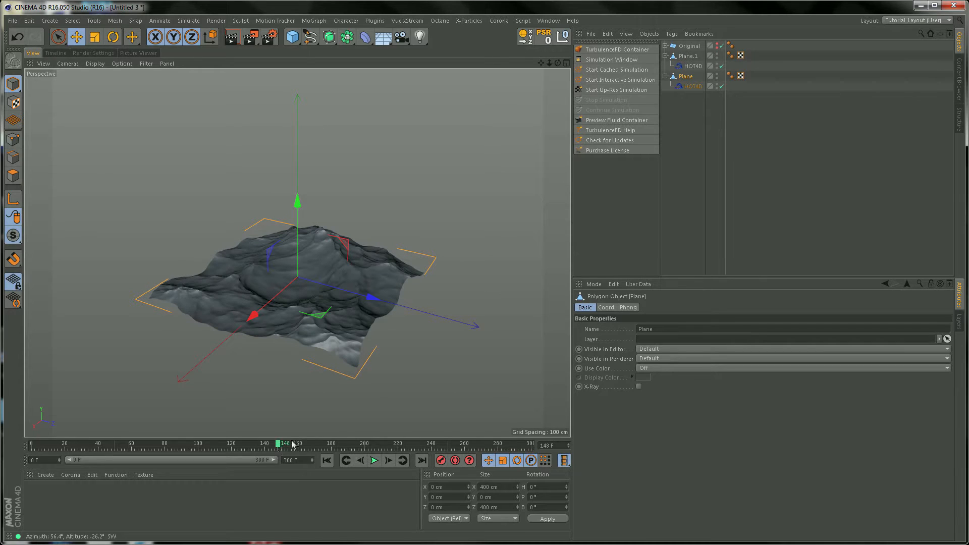
mouse_move(278, 447)
left_mouse_down()
mouse_move(305, 448)
mouse_move(271, 448)
left_mouse_up()
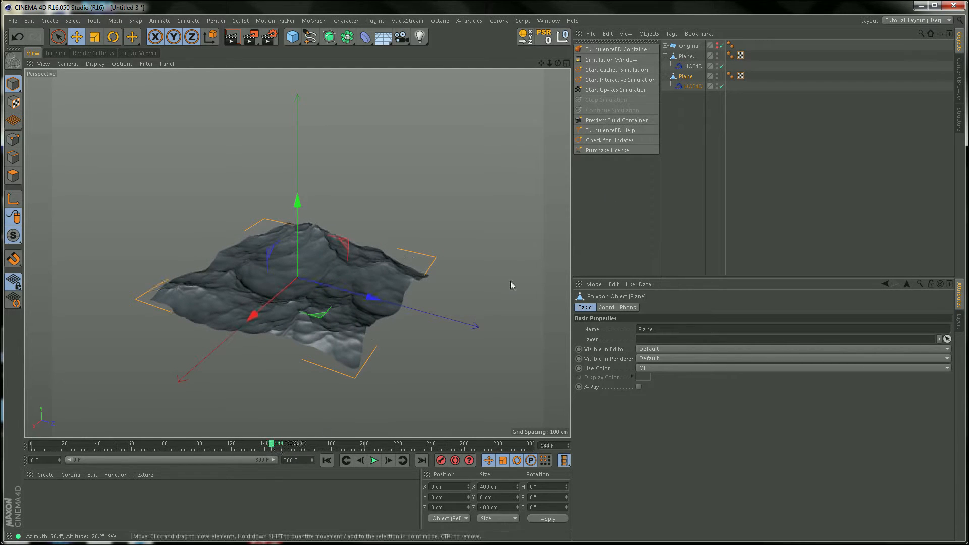
Hide the second polygon plane in the editor and render, select Plane.1 and move to frame 150.
left_click(717, 76, "ctrl")
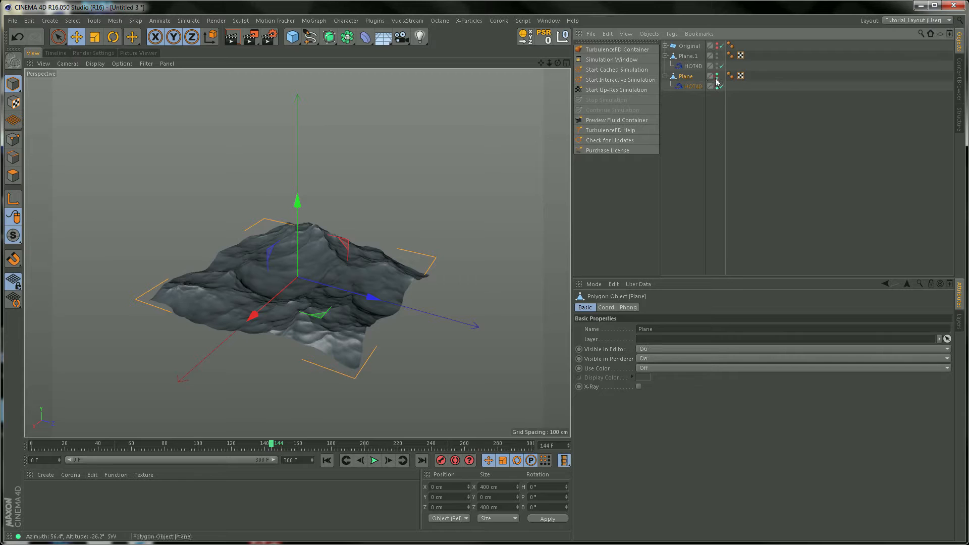
left_click(688, 56)
left_click_drag(271, 445, 296, 448)
left_click_drag(534, 446, 282, 444)
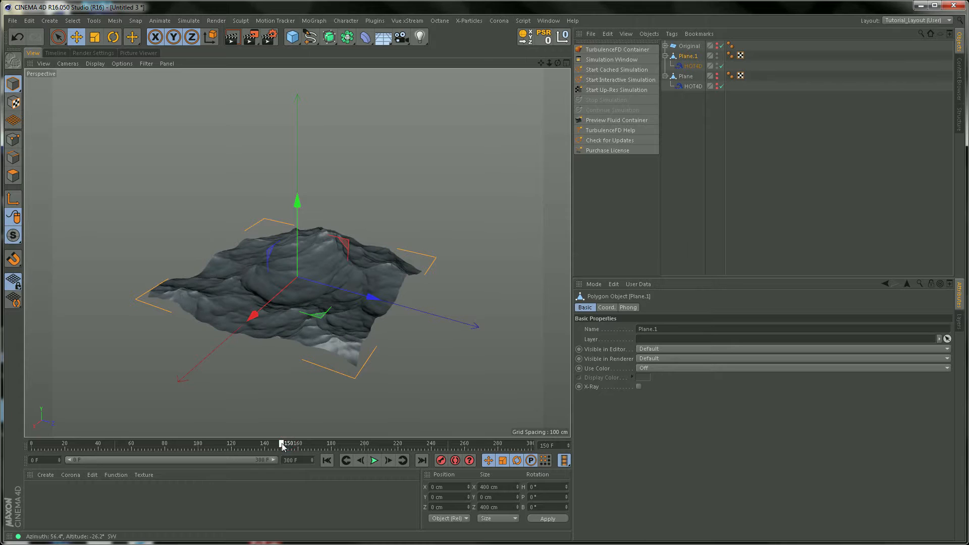
Set the animation's start frame to 150 and place the playhead there.
double_click(37, 460)
type("150")
key("Return")
mouse_move(29, 445)
left_mouse_down()
mouse_move(439, 444)
mouse_move(32, 451)
left_mouse_up()
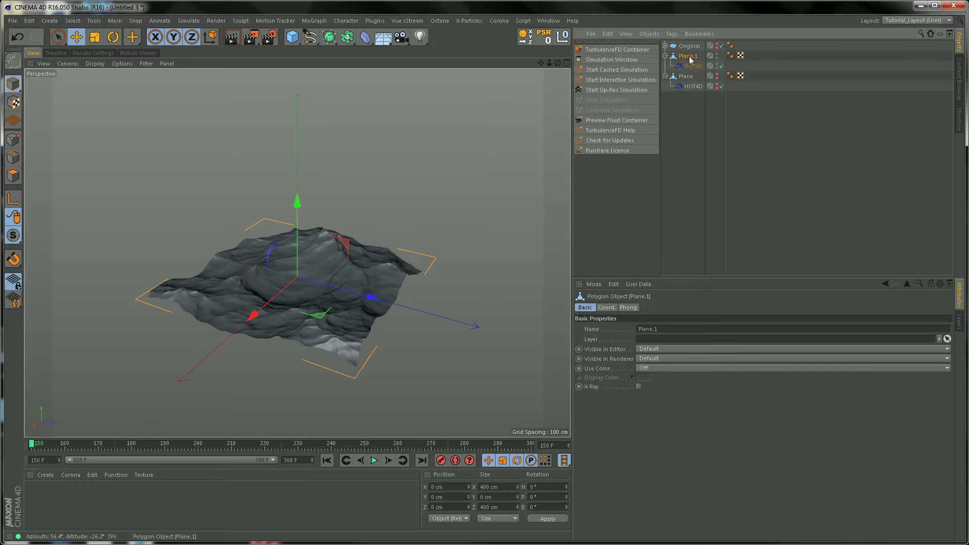
Add a Point Cache tag to Plane.1.
left_click(671, 34)
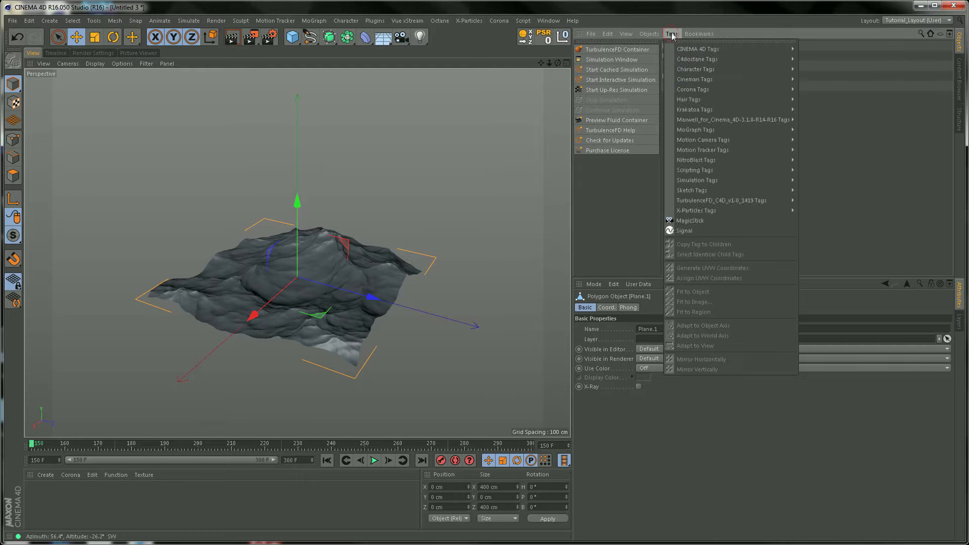
mouse_move(697, 69)
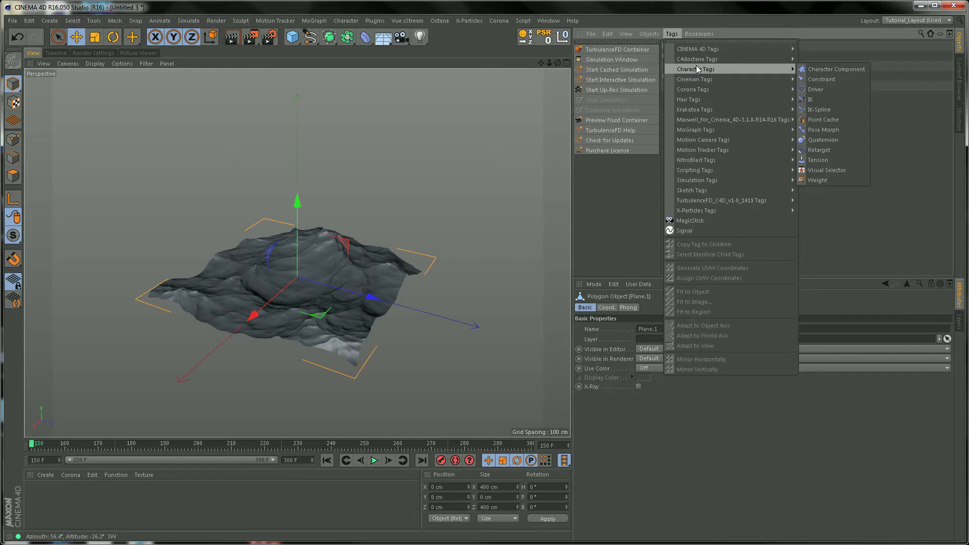
left_click(823, 120)
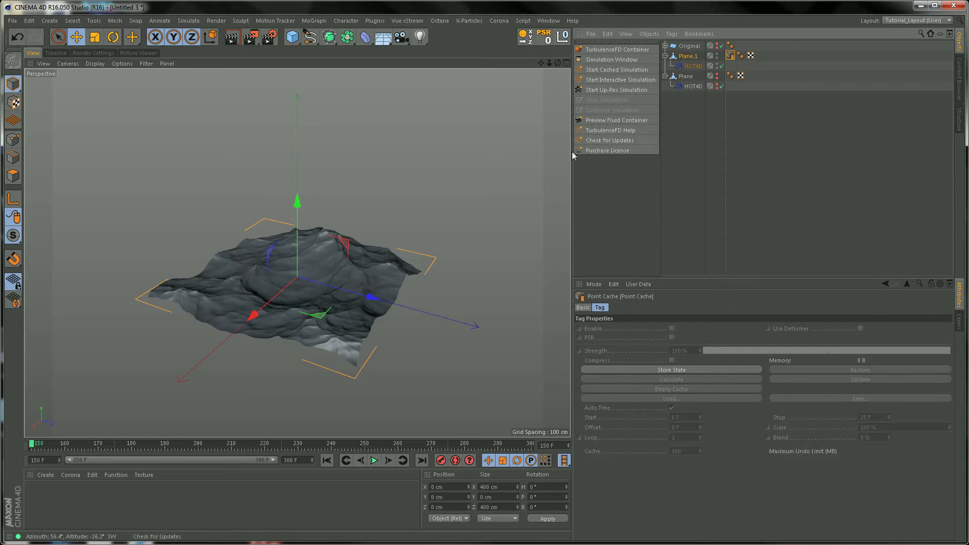
Switch Plane.1 to point editing mode.
left_click(90, 63)
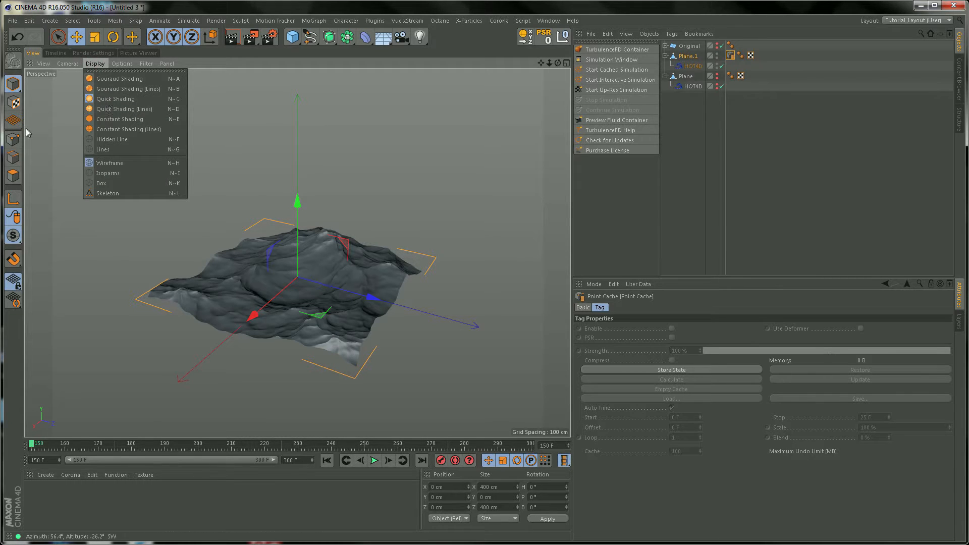
left_click(13, 141)
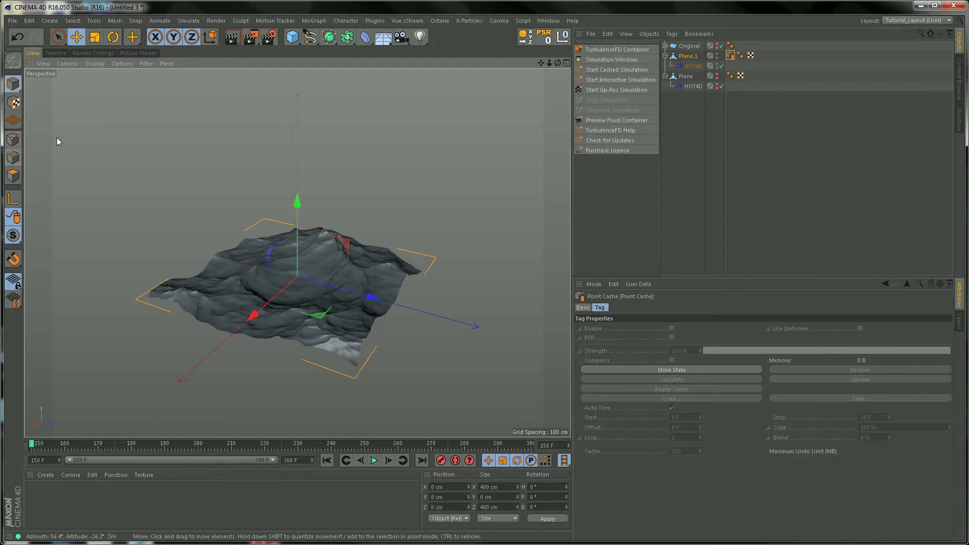
left_click(12, 140)
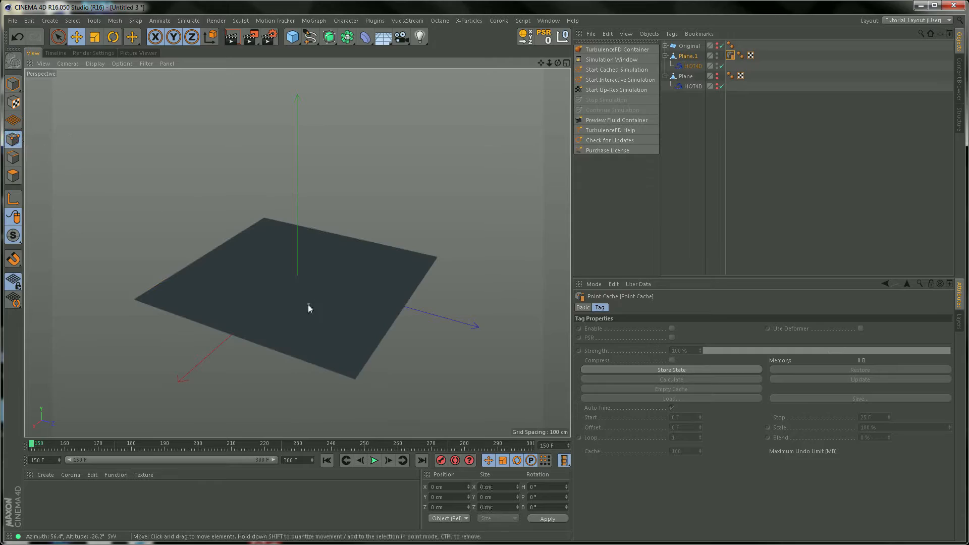
Return Plane.1 from point editing to model mode.
scroll(309, 308, "up", 10)
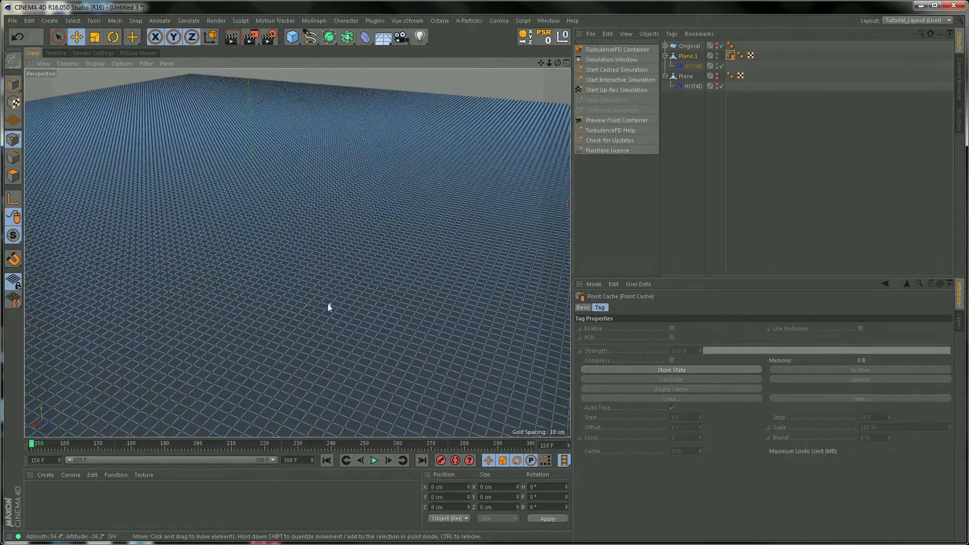
scroll(328, 307, "up", 3)
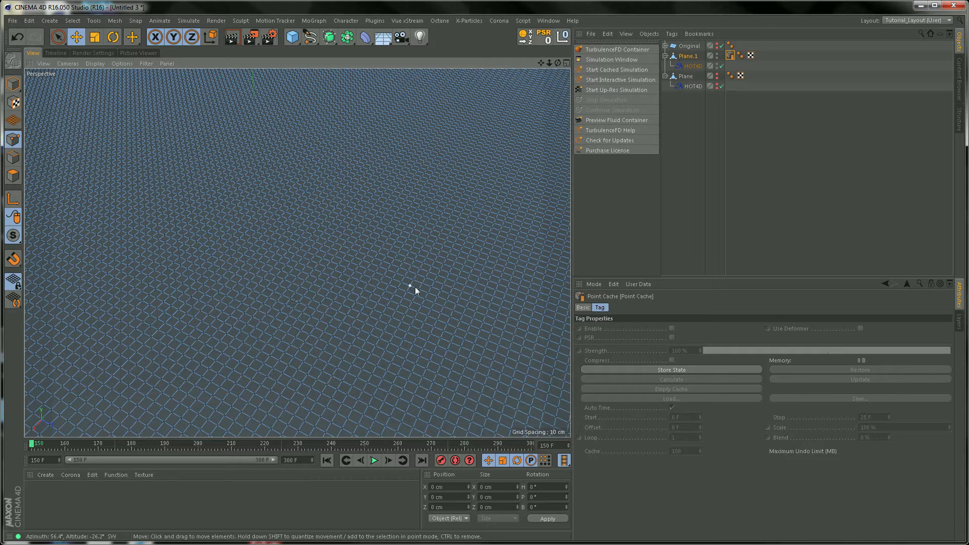
left_click(13, 83)
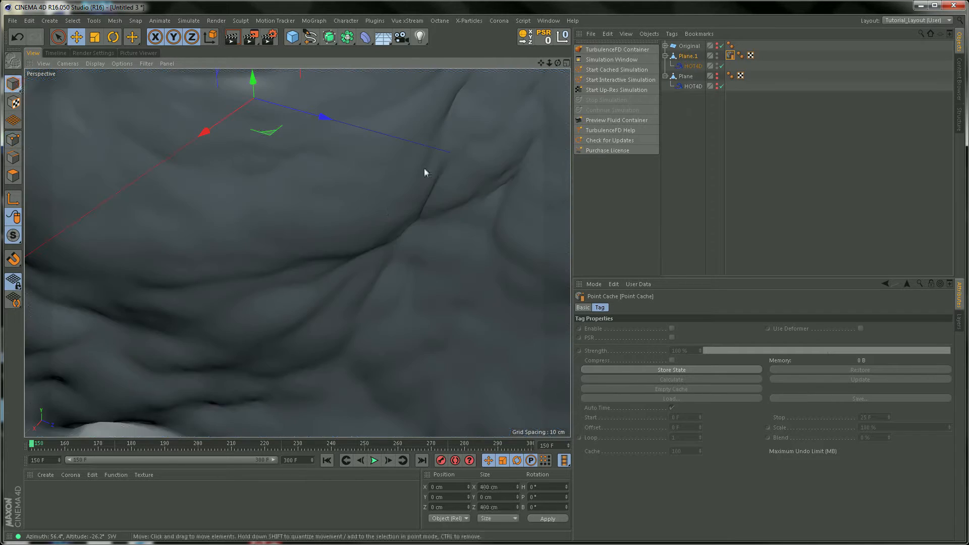
scroll(412, 220, "down", 10)
scroll(244, 235, "up", 3)
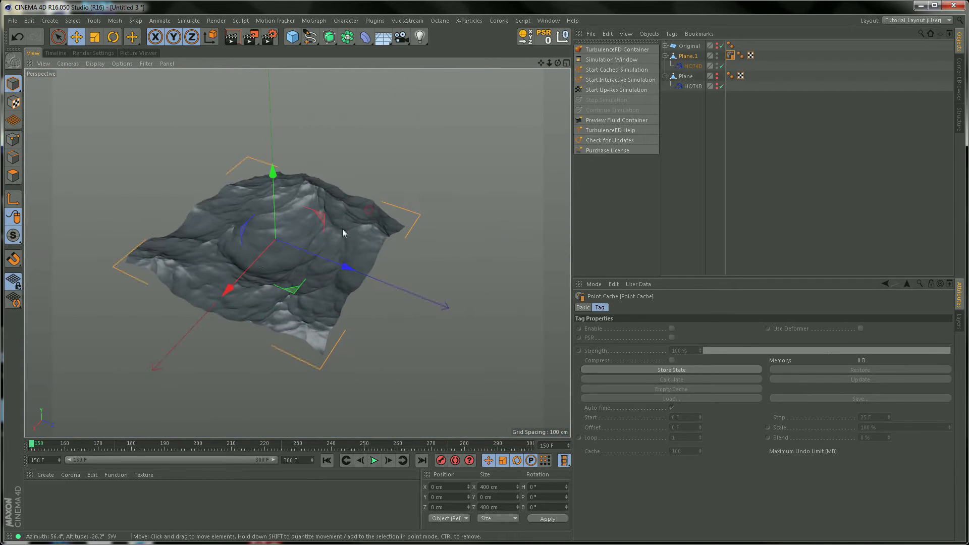
Store the state of Plane.1 in its Point Cache tag and calculate the cache from frame 150 to 300.
left_click(731, 55)
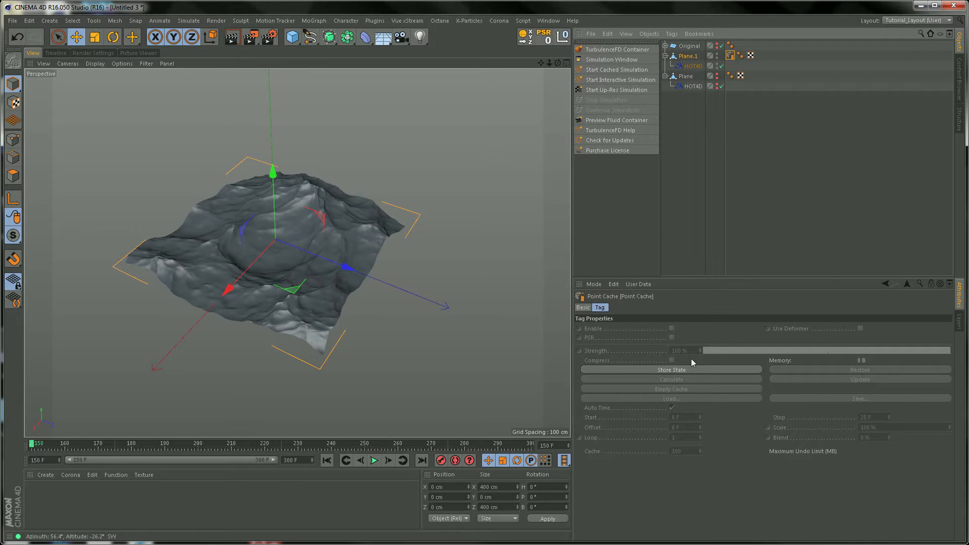
left_click(677, 371)
left_click(677, 371)
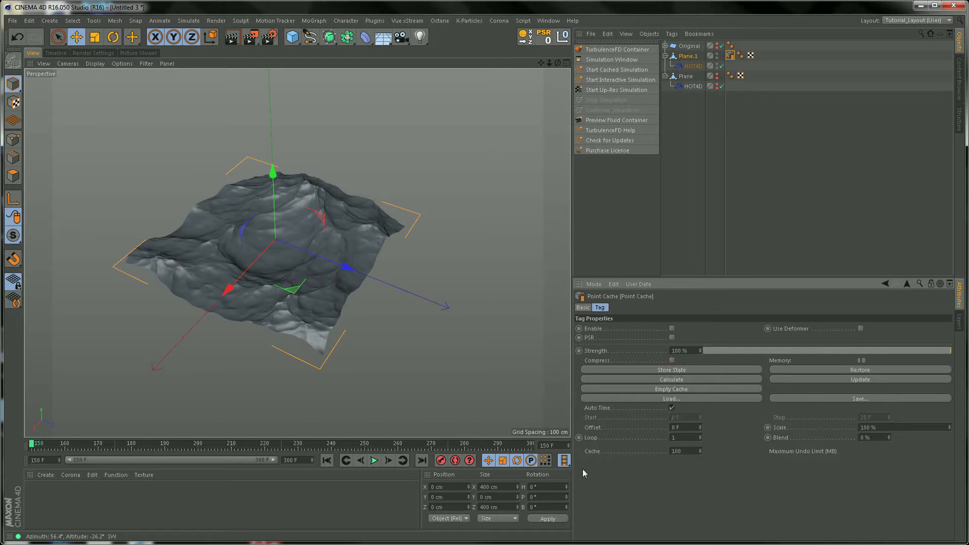
left_click(672, 380)
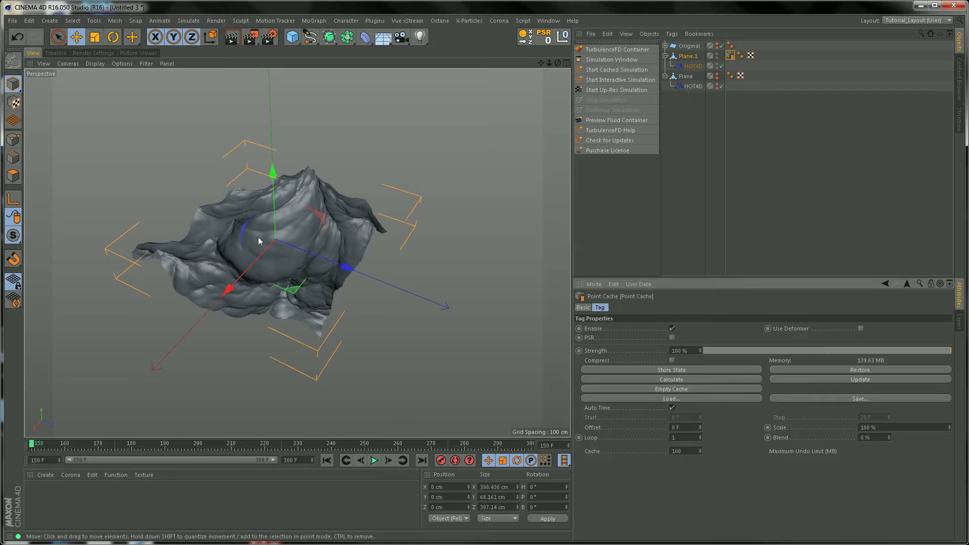
Disable the HOT4D deformer under Plane.1 and scrub the timeline to preview the cached motion.
left_click_drag(323, 291, 459, 242, "alt")
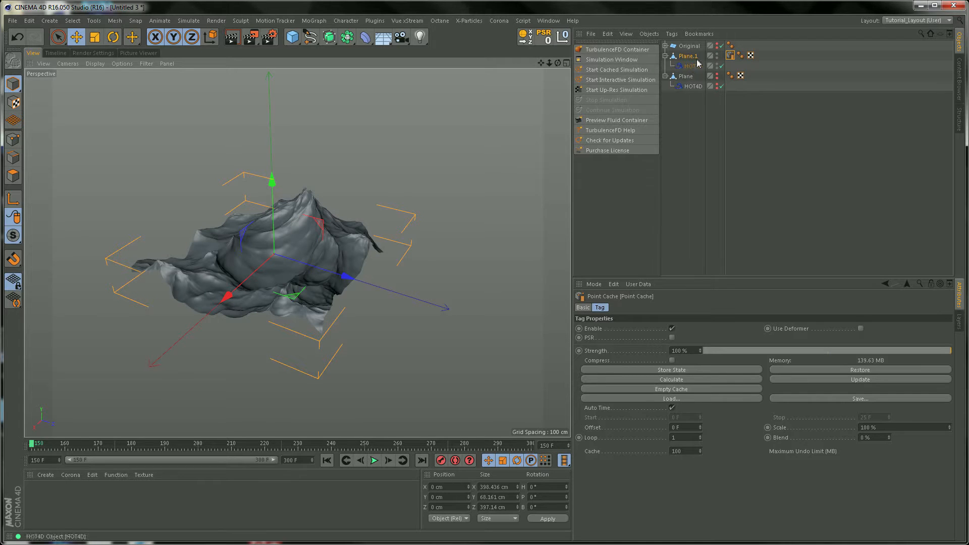
left_click(722, 66)
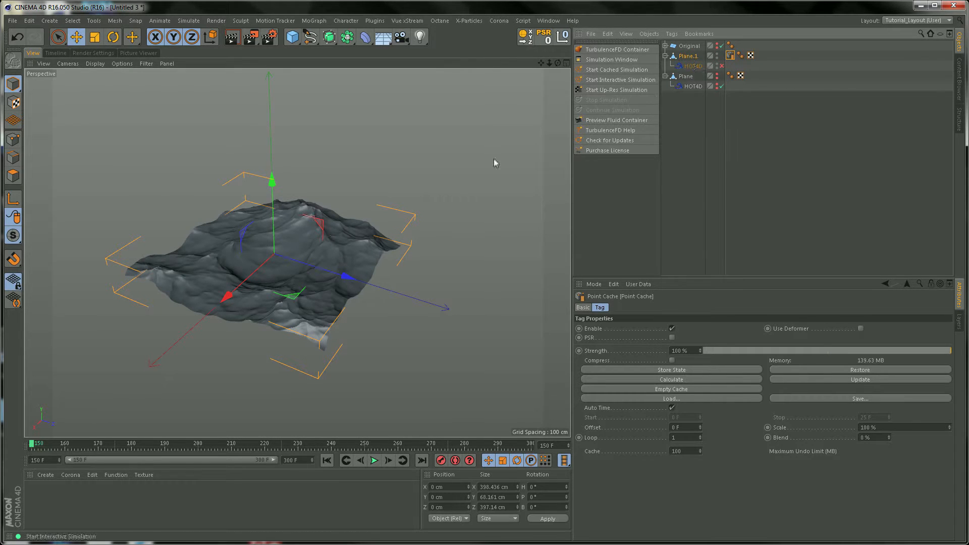
left_click_drag(32, 446, 218, 450)
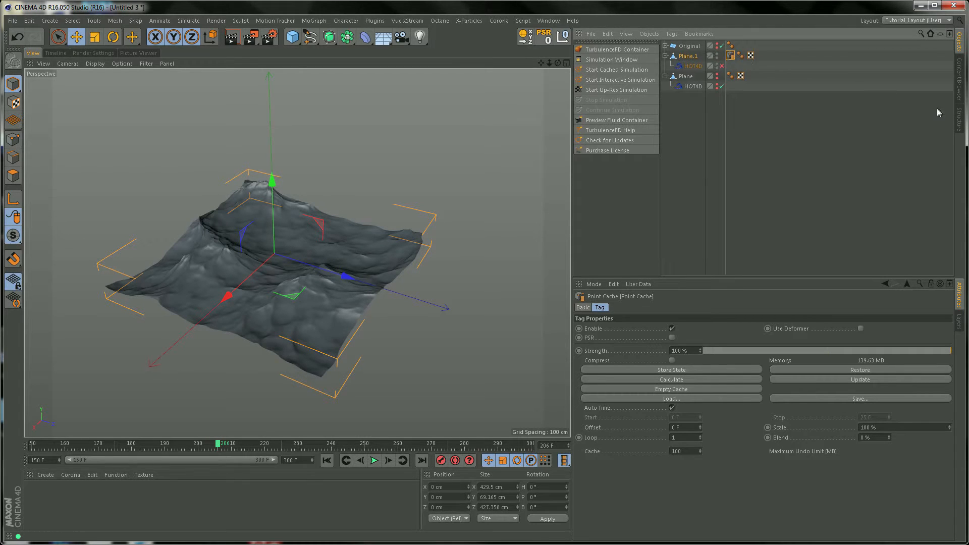
Examine Plane.1's point coordinates in the Structure manager while scrubbing the timeline, and return to frame 150.
left_click(962, 120)
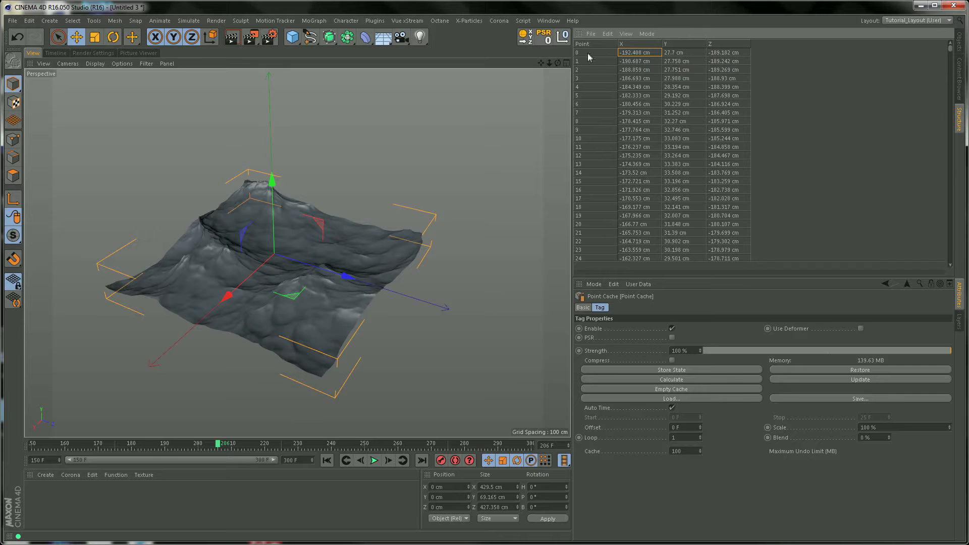
mouse_move(950, 53)
left_mouse_down()
mouse_move(948, 273)
mouse_move(950, 46)
left_mouse_up()
left_click_drag(216, 444, 354, 447)
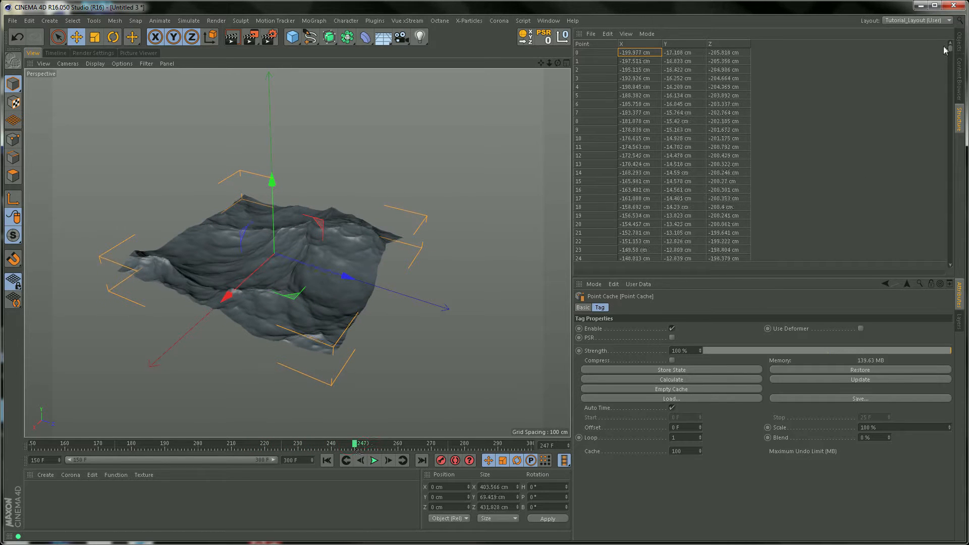
left_click(960, 43)
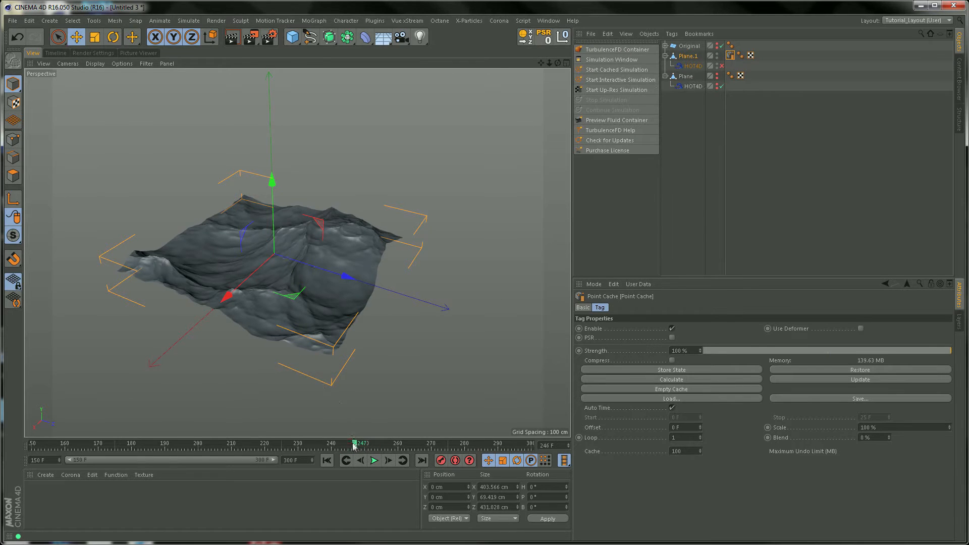
key("shift+f")
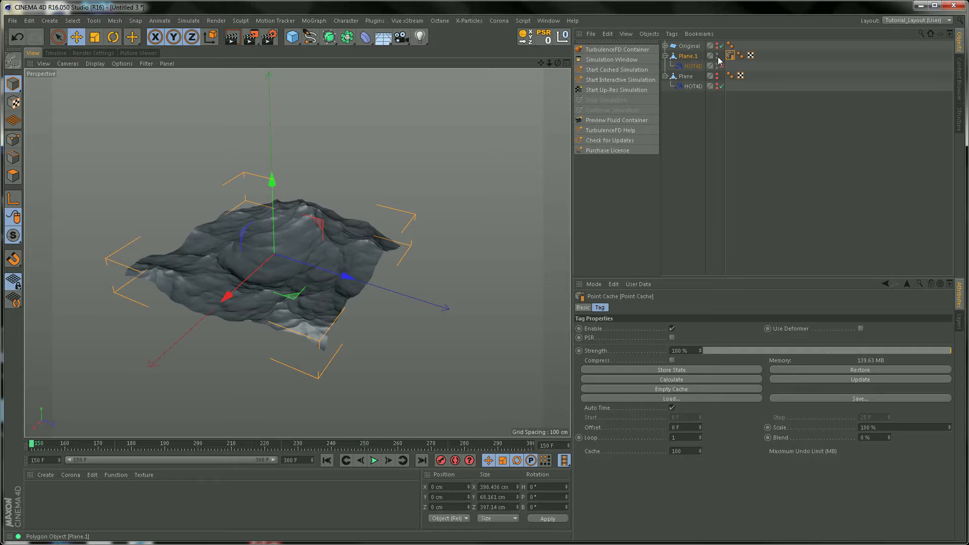
Delete the HOT4D deformer from Plane.1 and rename the plane Frame_150-300.
left_click(693, 66)
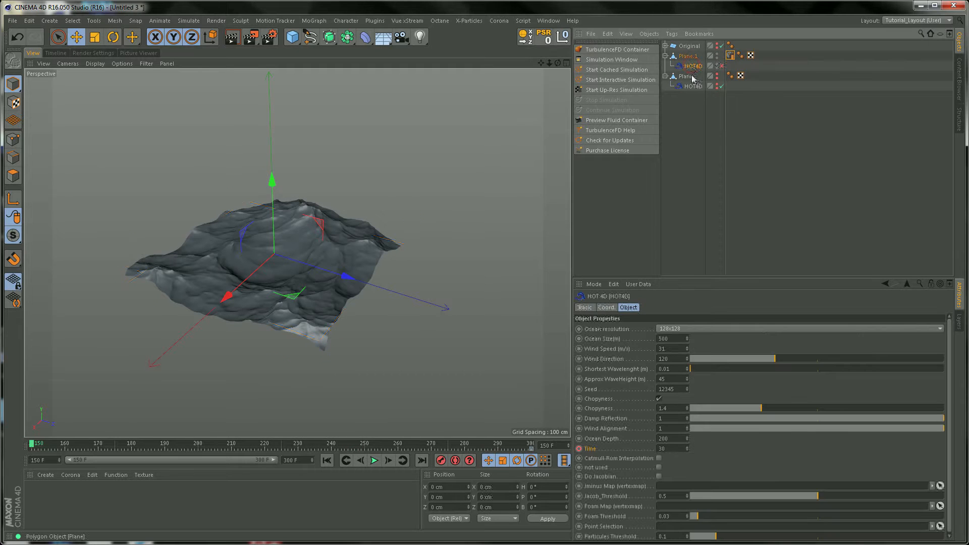
key("Delete")
left_click(691, 57)
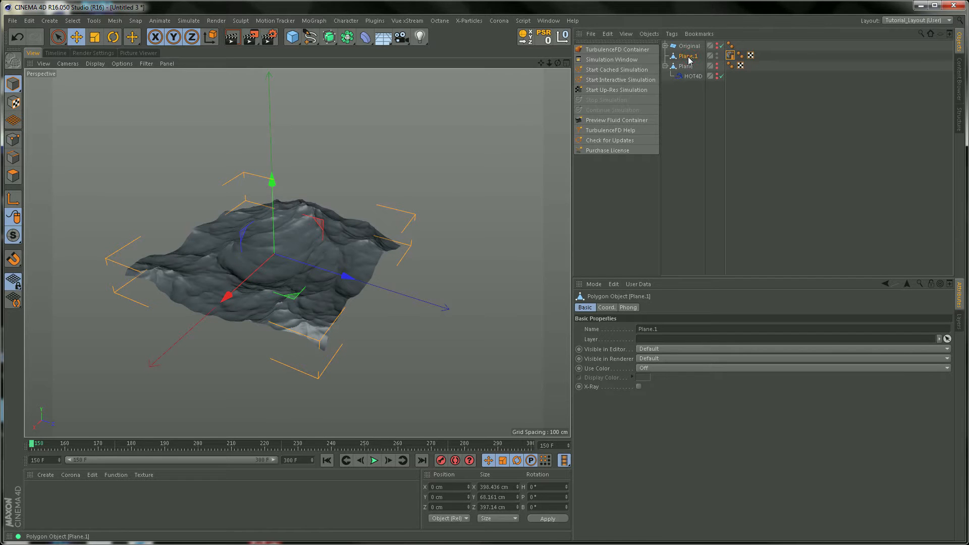
double_click(690, 57)
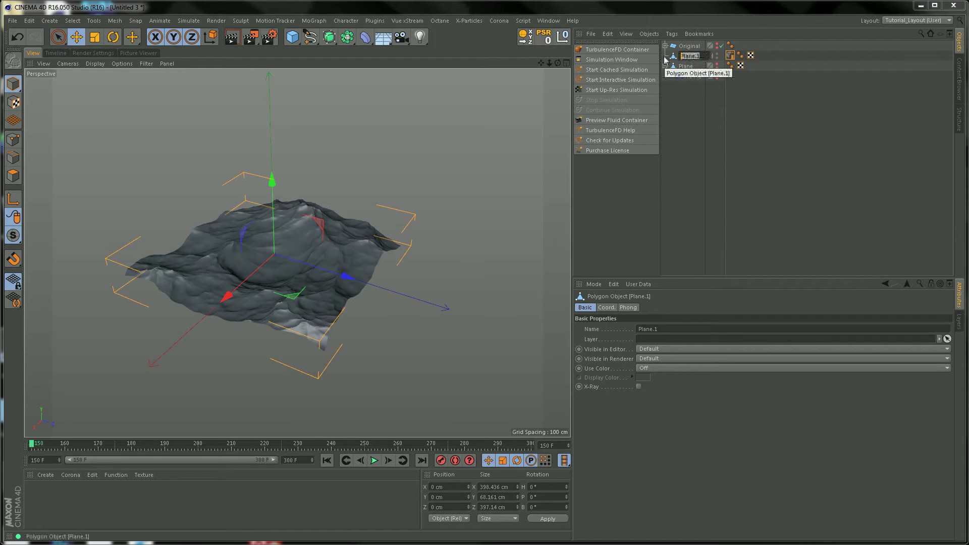
type("Frame_")
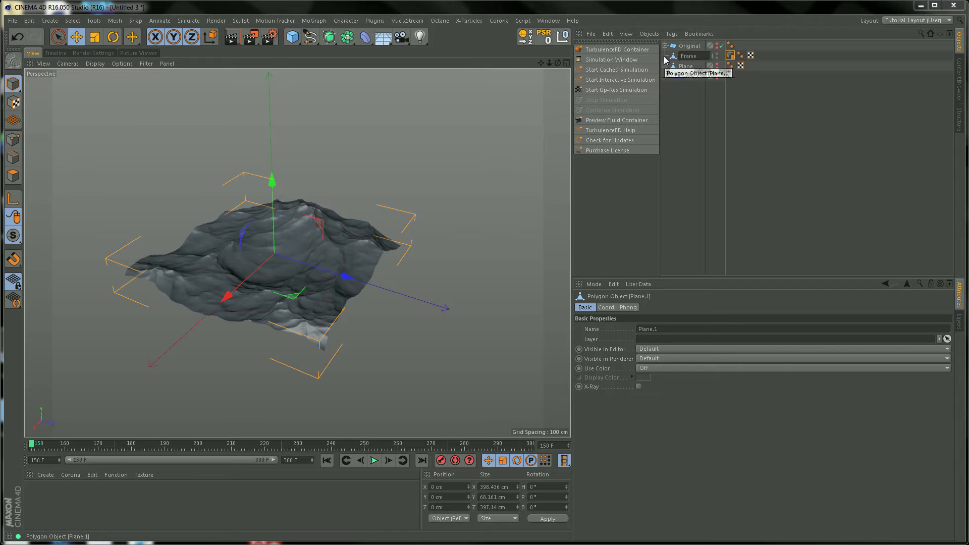
type("150")
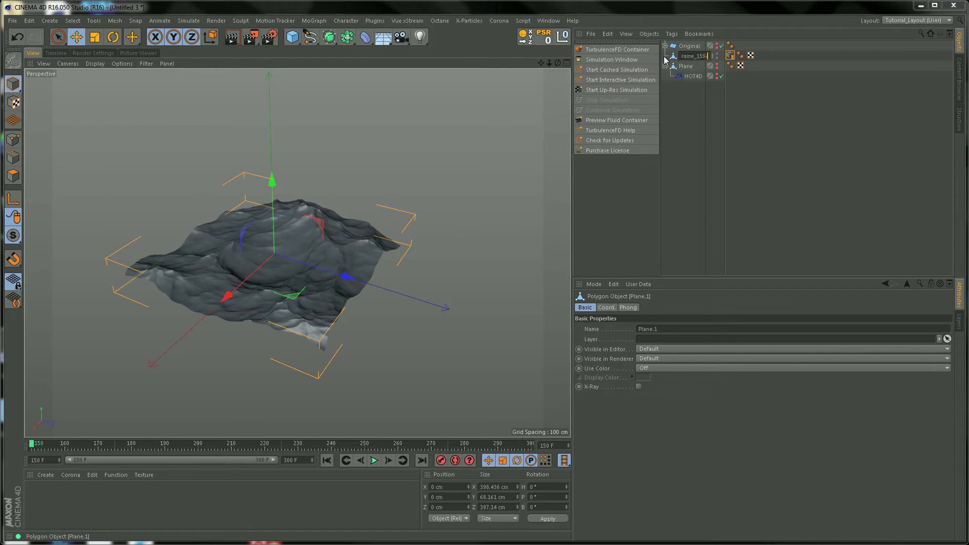
type("-300")
key("Return")
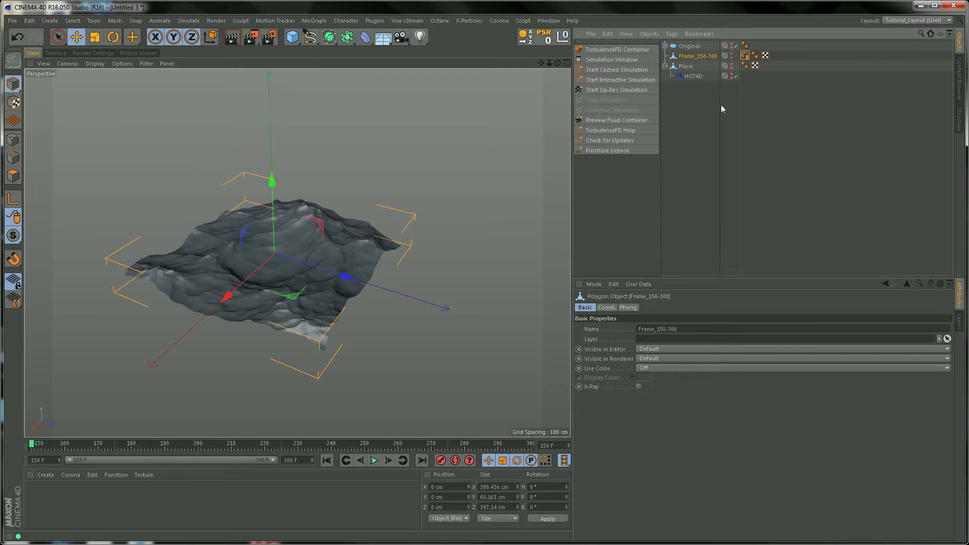
Set the animation range to frames 0 to 149 and place the playhead at frame 0.
left_click(691, 84)
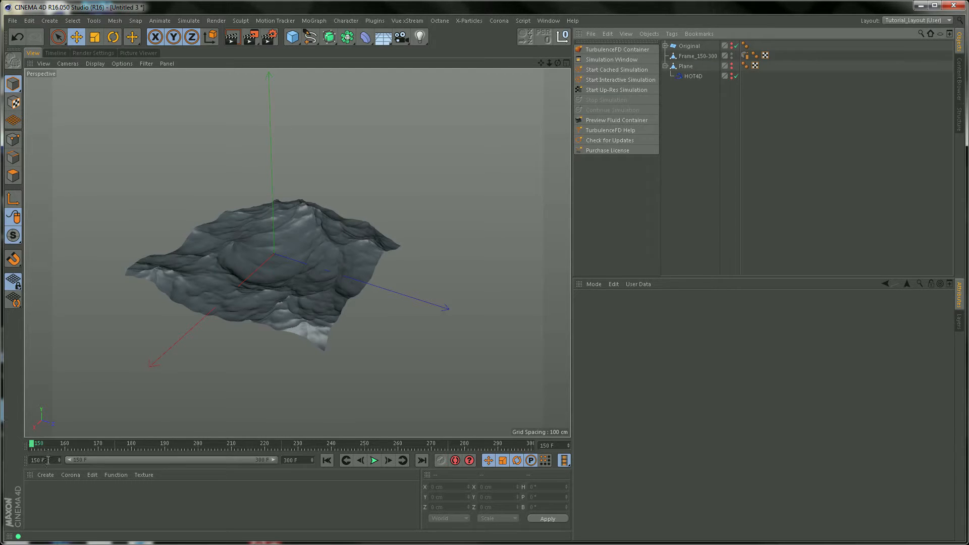
left_click_drag(47, 460, 23, 462)
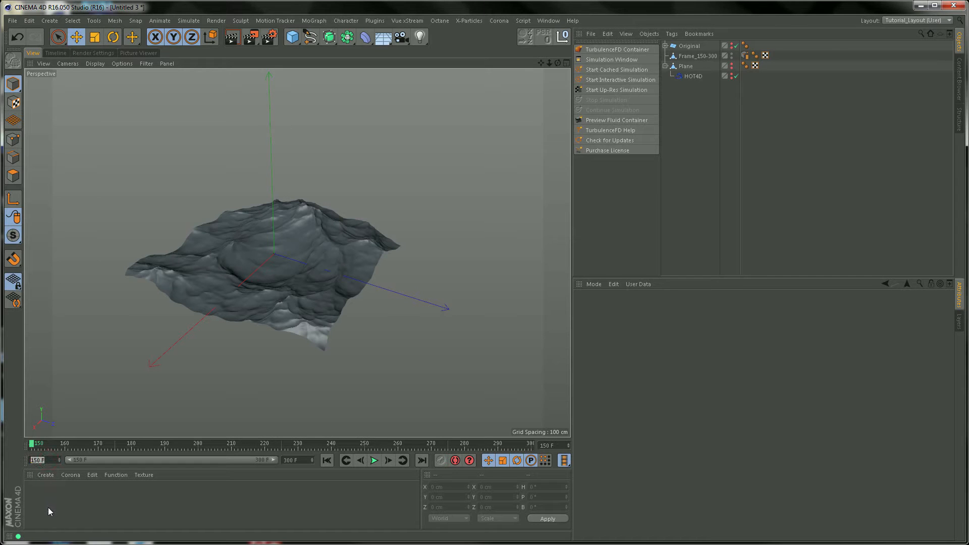
type("0")
key("Return")
left_click_drag(164, 460, 48, 461)
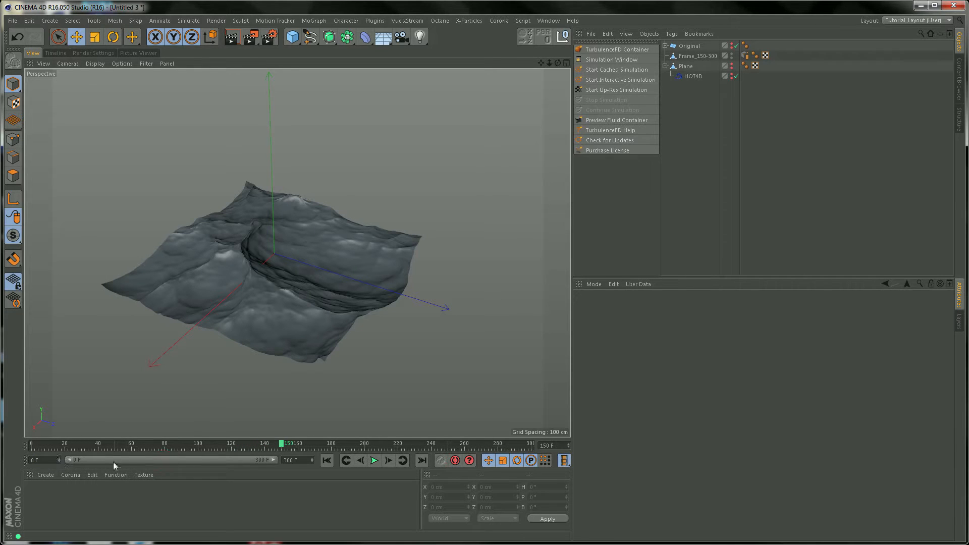
double_click(302, 460)
type("149")
key("Return")
left_click_drag(42, 446, 18, 446)
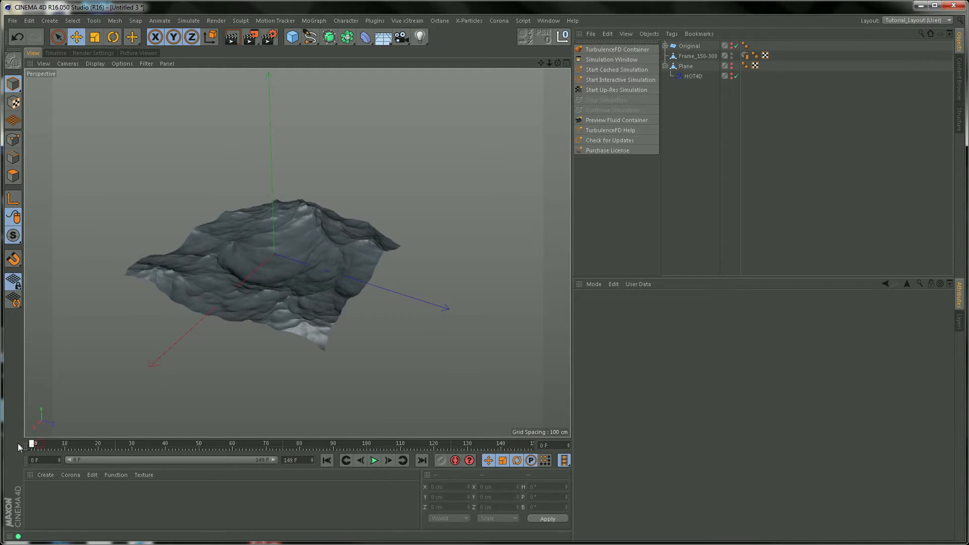
Hide Frame_150-300 in the editor and render, make Plane visible again and select it.
left_click(732, 54)
left_click(732, 55)
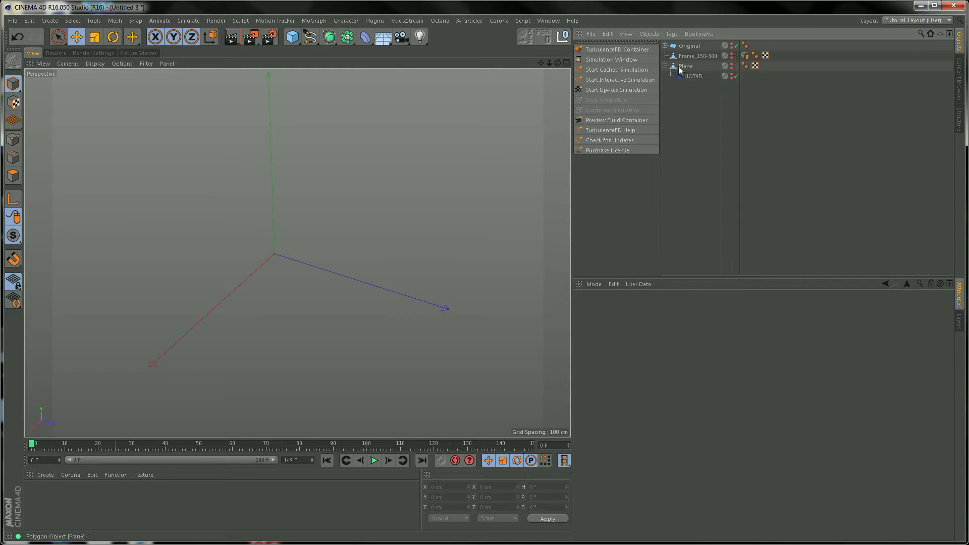
left_click(732, 66)
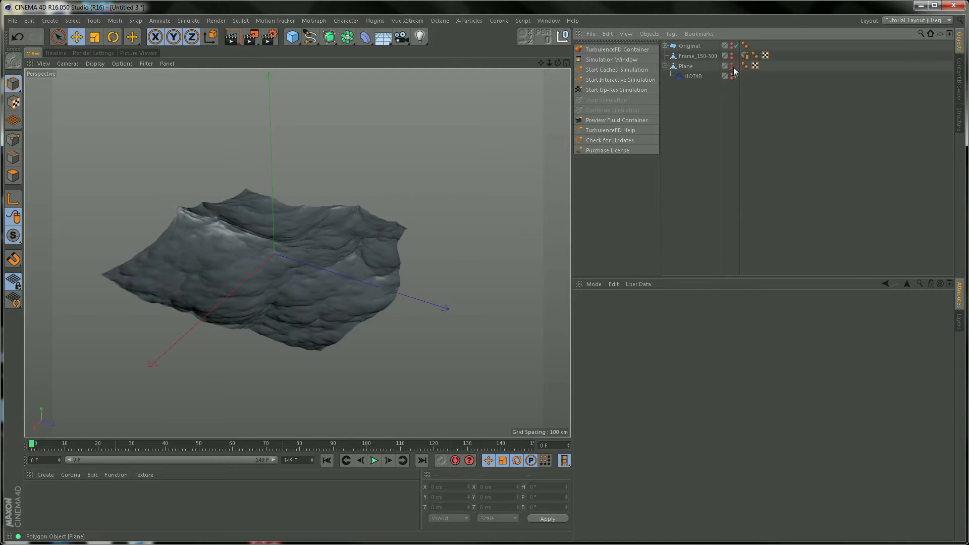
left_click(697, 67)
Preview the wave motion of Plane by playing the animation, and return to frame 0.
left_click(374, 460)
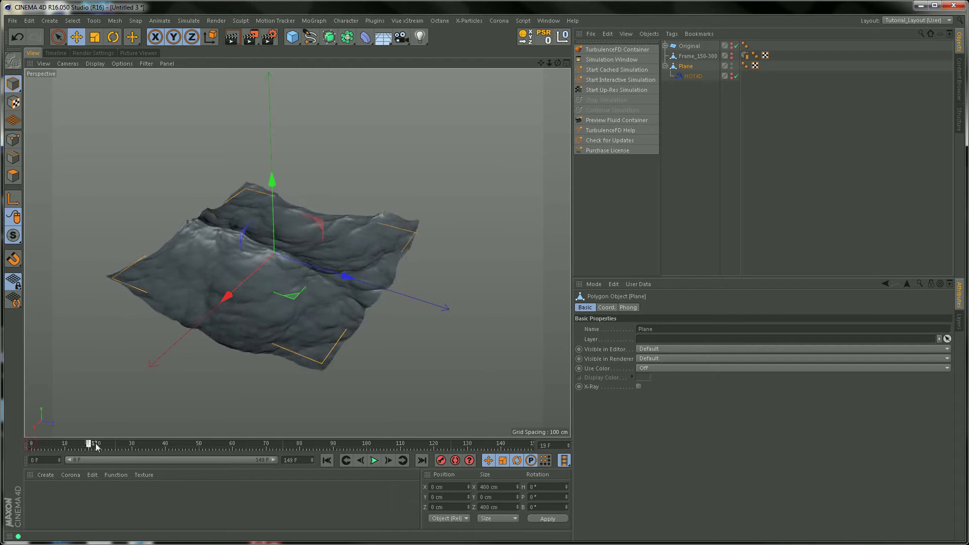
left_click(374, 461)
left_click_drag(222, 445, 5, 448)
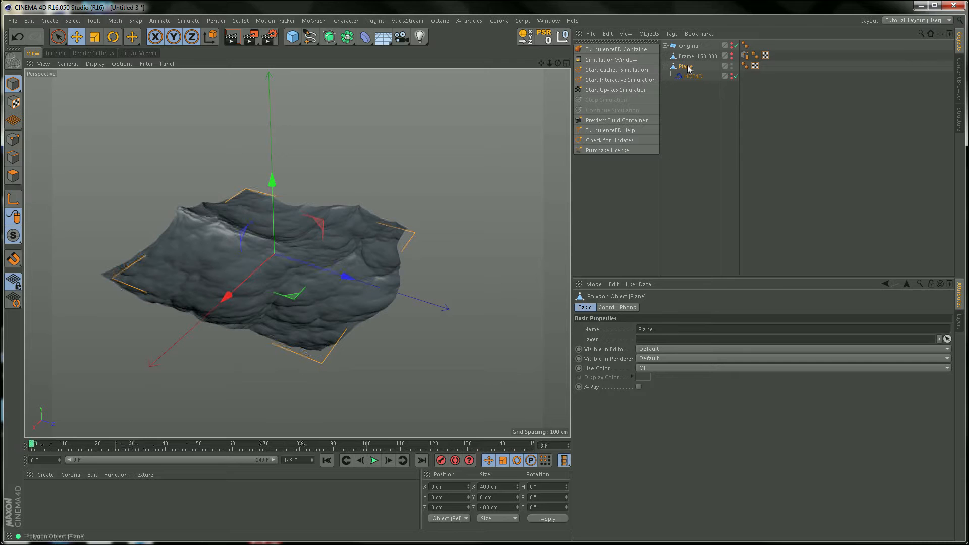
Add a Point Cache tag to Plane and cache frames 0 to 149 by storing the state and calculating.
left_click(672, 34)
left_click(672, 34)
left_click(672, 34)
mouse_move(694, 70)
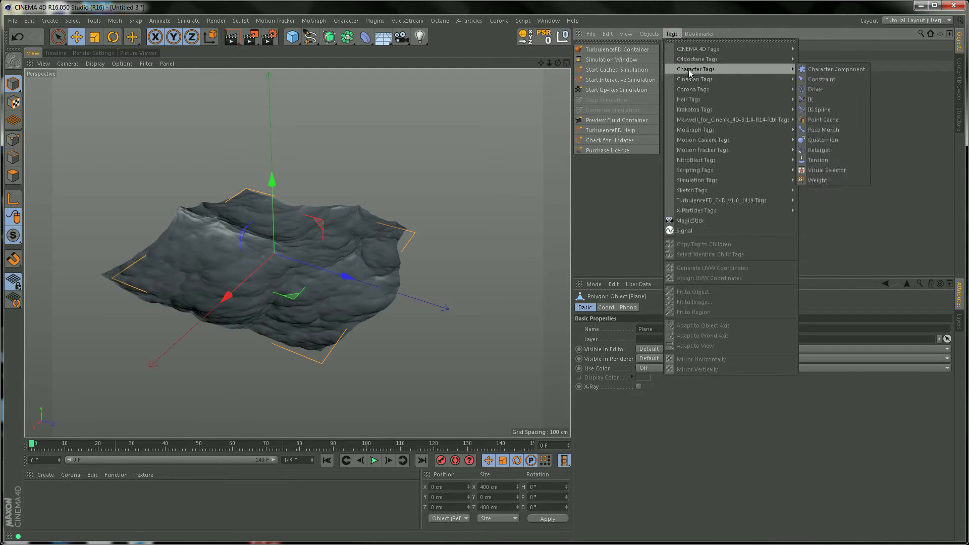
left_click(822, 121)
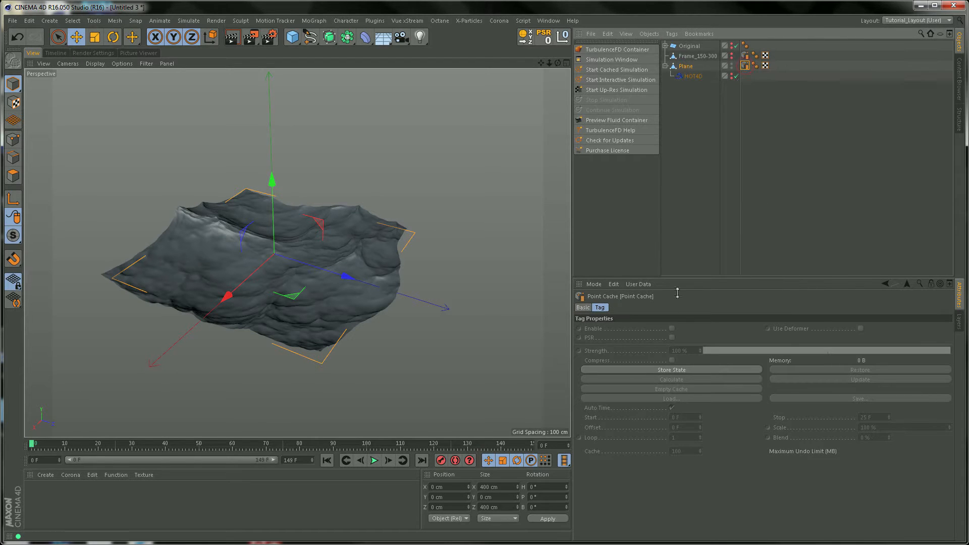
left_click(672, 371)
left_click(672, 380)
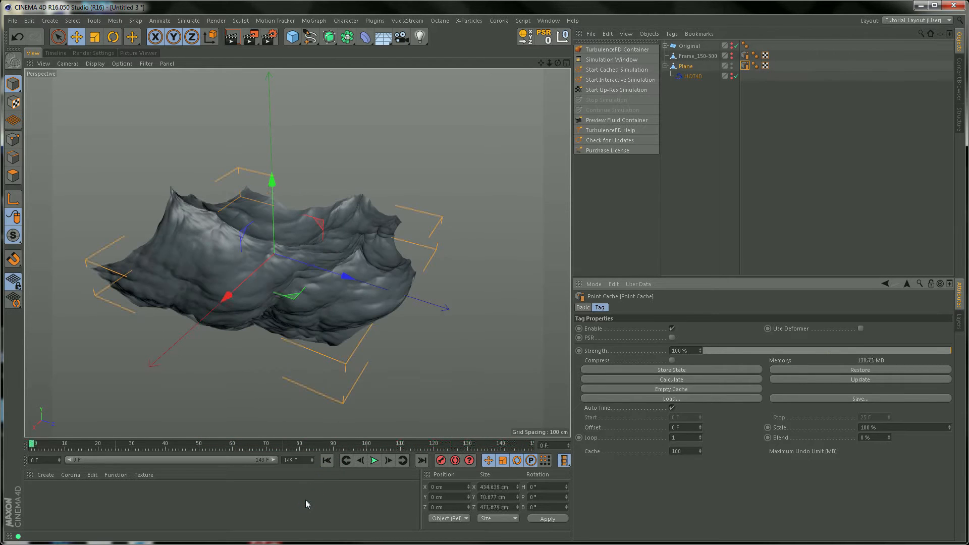
Delete the HOT4D deformer from Plane and rename the object Frame-0-149.
left_click(688, 77)
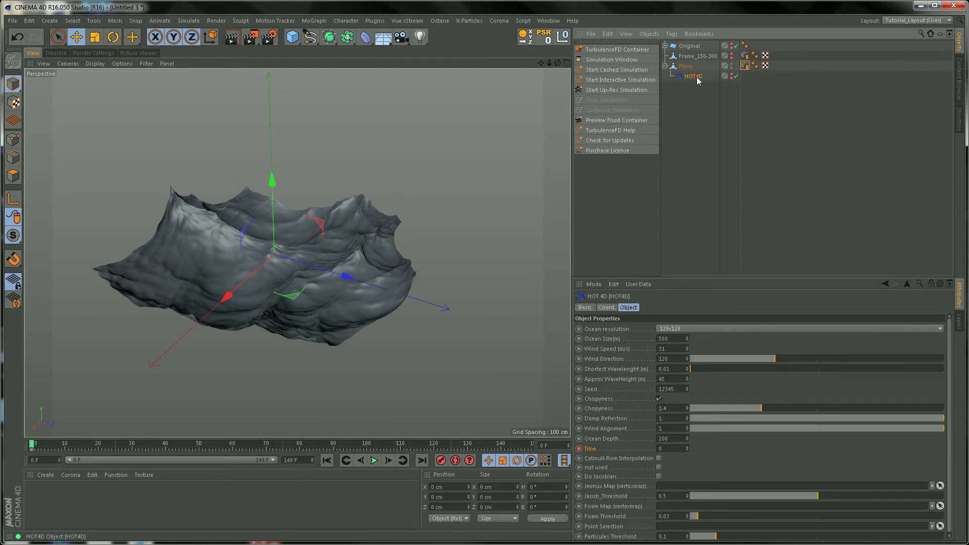
key("Delete")
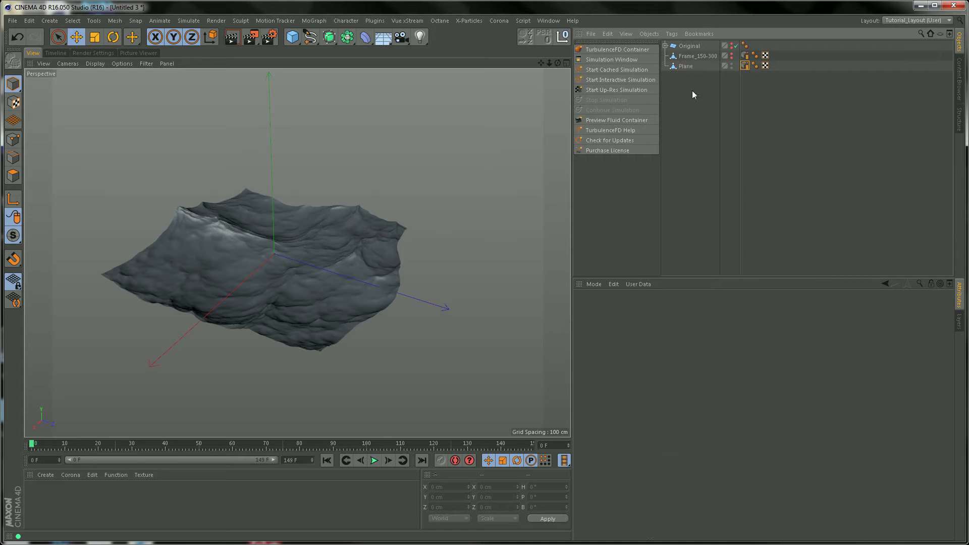
double_click(688, 66)
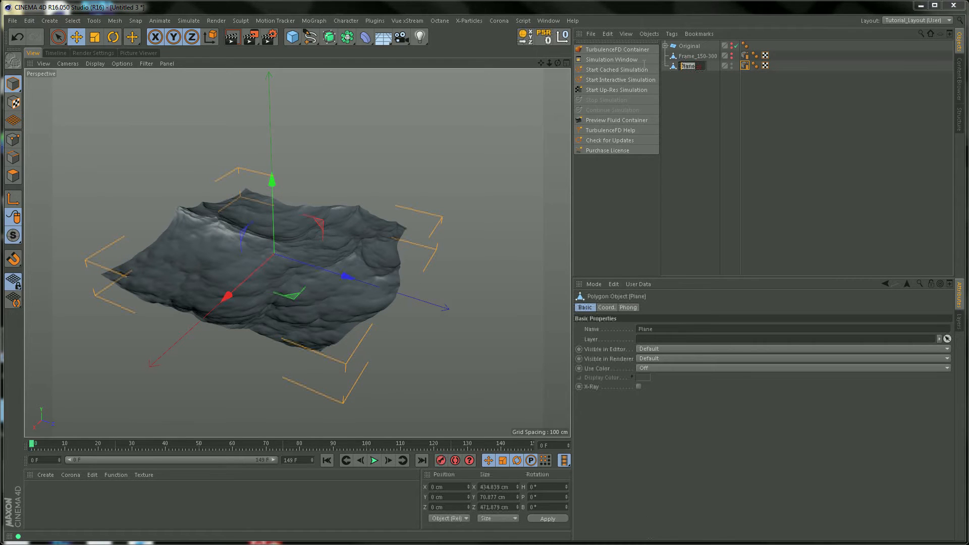
type("f")
type("rame")
type("-0-149")
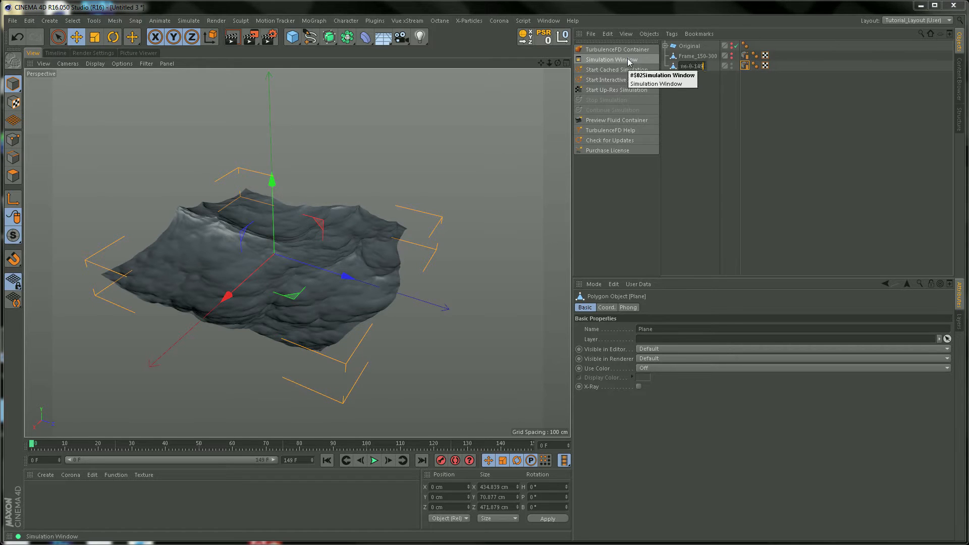
key("Return")
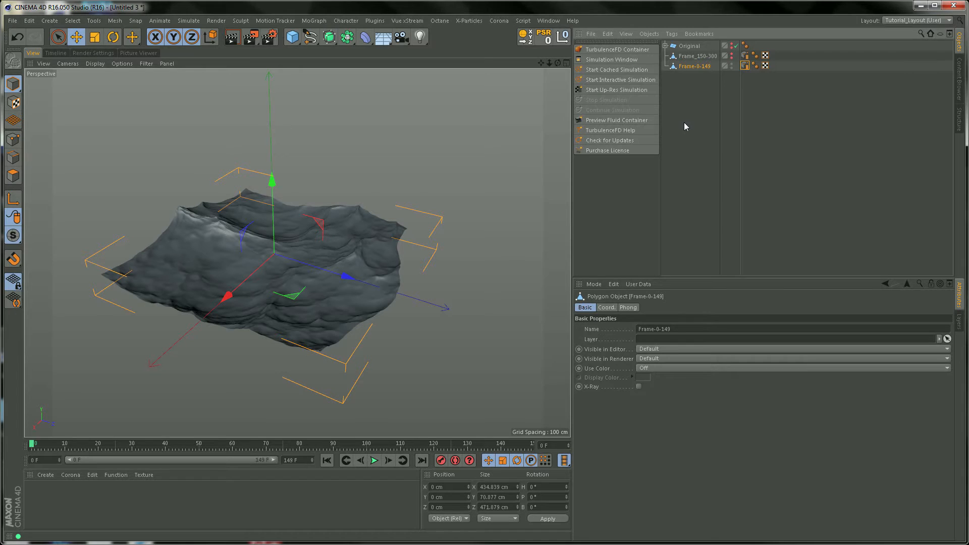
Set the end of the animation range to frame 300.
double_click(305, 460)
type("300")
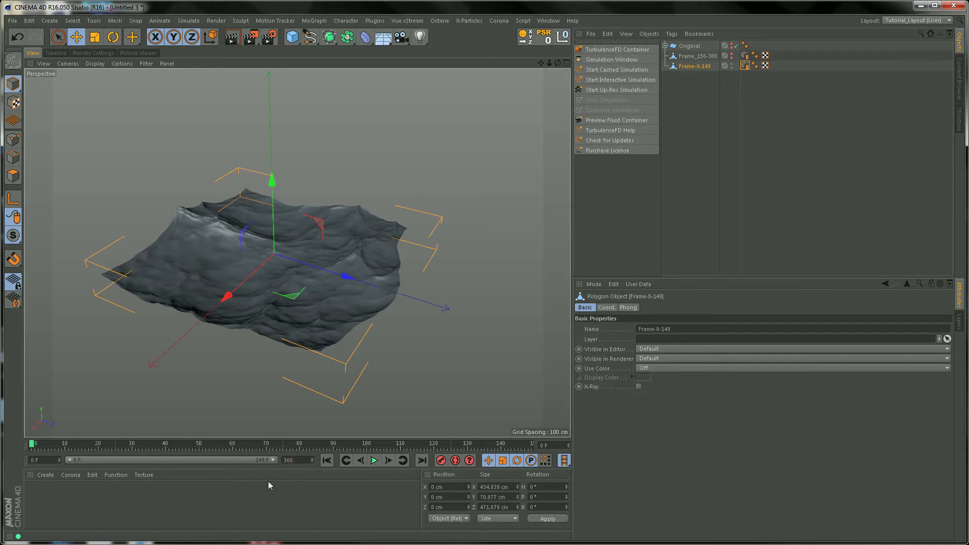
key("Return")
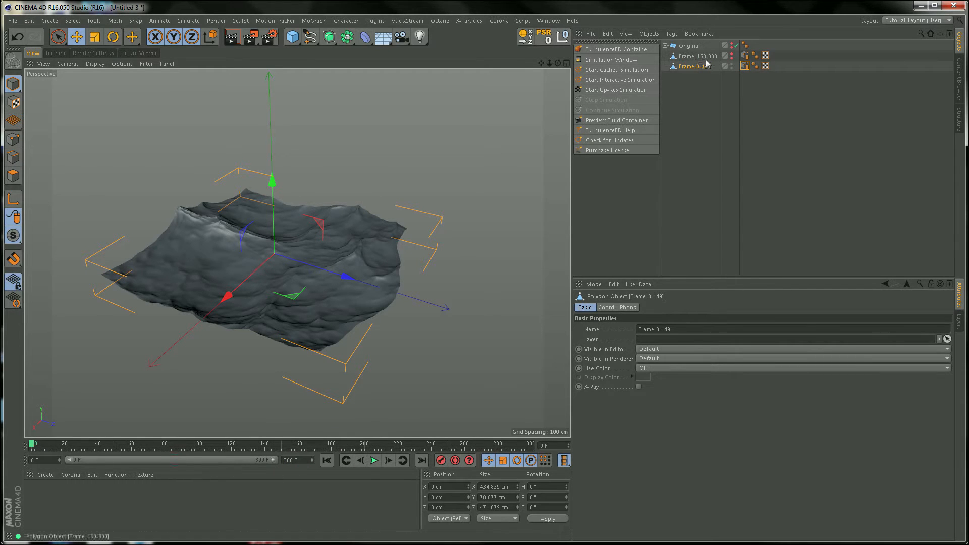
Show Frame_150-300, move it to about X -410 cm to compare both cached surfaces while scrubbing, and undo the move.
left_click(732, 55)
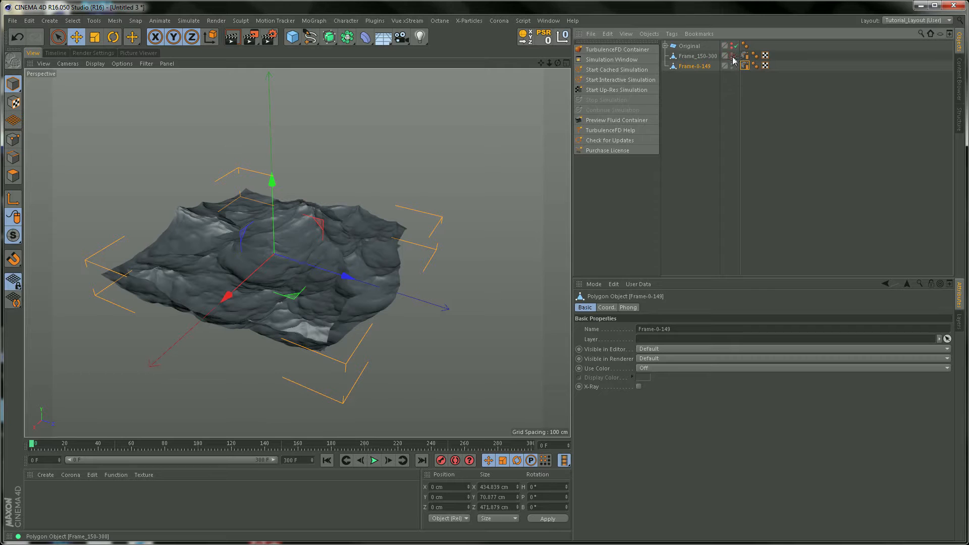
left_click(698, 56)
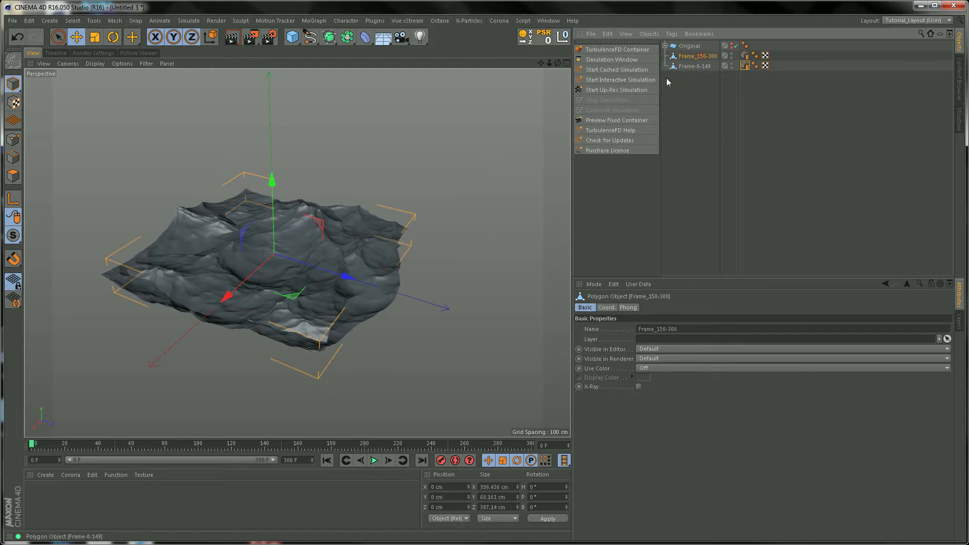
left_click_drag(226, 295, 356, 211)
left_click_drag(397, 246, 364, 301, "alt")
middle_click_drag(411, 223, 309, 279, "alt")
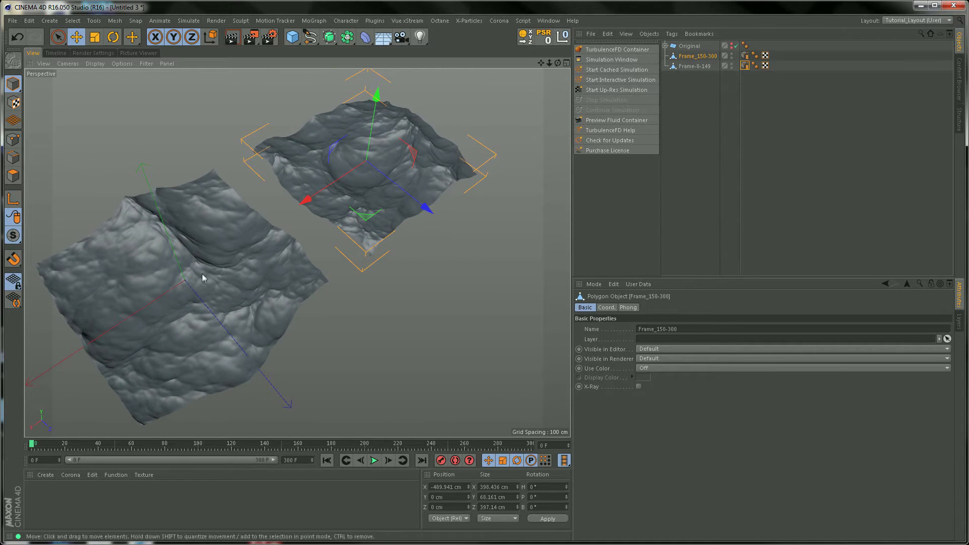
mouse_move(34, 447)
left_mouse_down()
mouse_move(328, 462)
mouse_move(121, 452)
mouse_move(223, 450)
mouse_move(293, 458)
mouse_move(38, 452)
mouse_move(277, 444)
mouse_move(17, 440)
left_mouse_up()
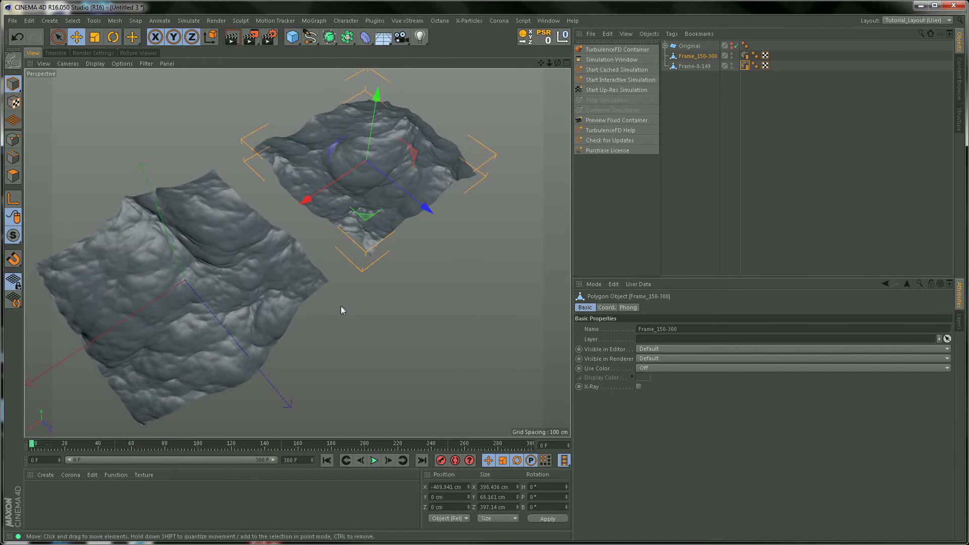
left_click_drag(487, 261, 519, 232, "alt")
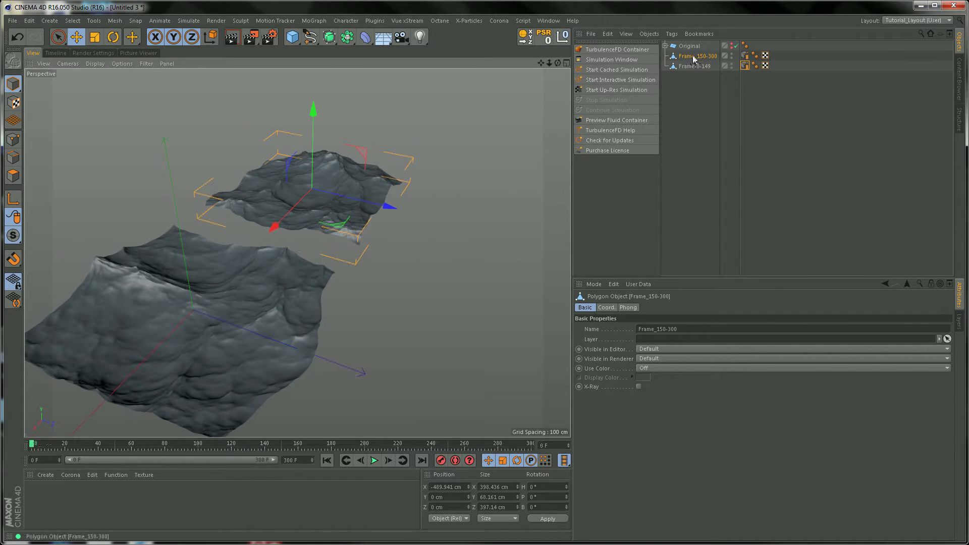
key("ctrl+z")
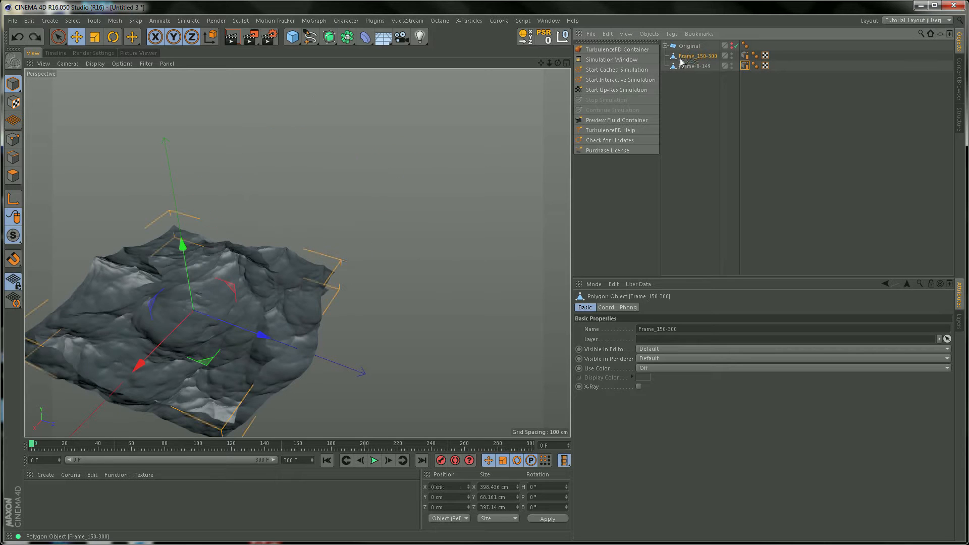
Hide Frame-0-149 in the editor and renderer, leaving only Frame_150-300 visible.
double_click(732, 54)
double_click(732, 58)
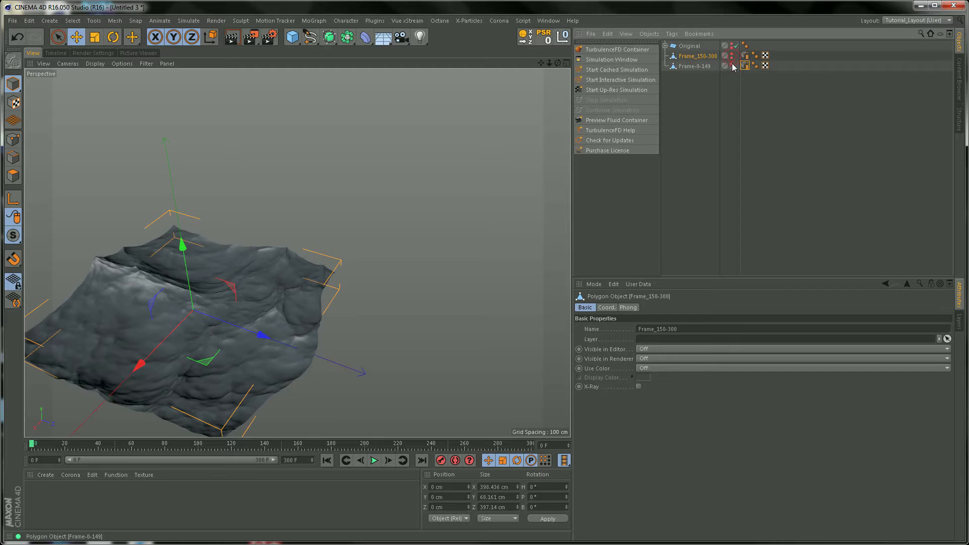
double_click(732, 64)
double_click(732, 67)
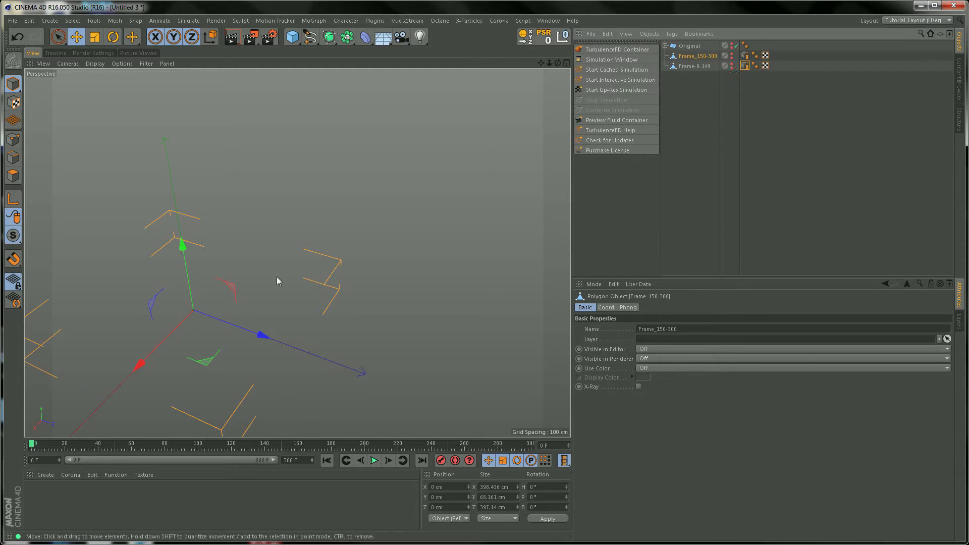
left_click_drag(295, 244, 356, 192, "alt")
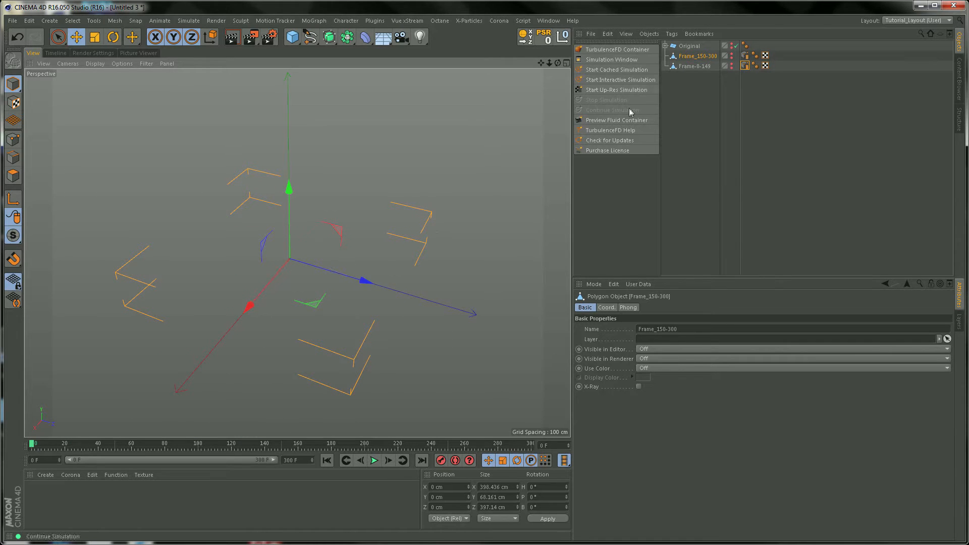
left_click(732, 58)
left_click(732, 54)
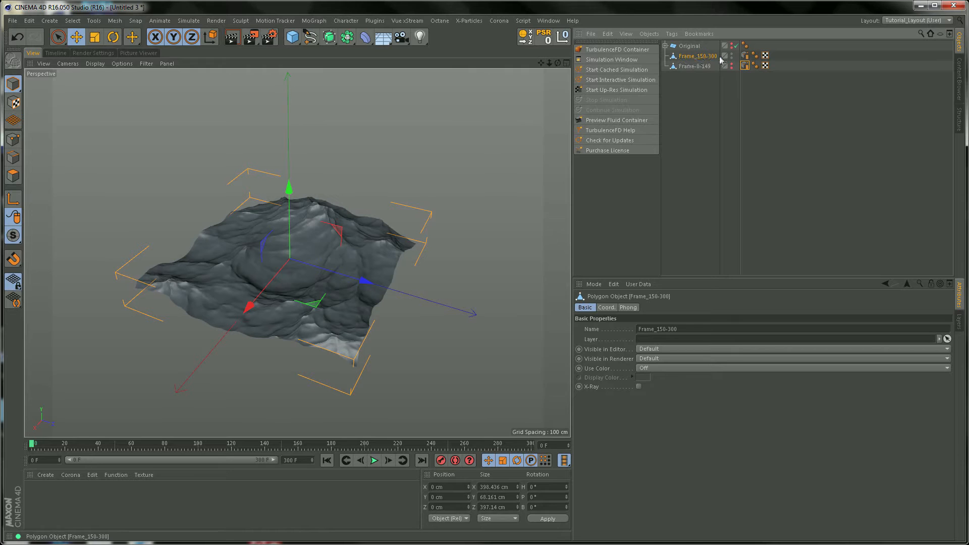
Add Frame_150-300 to the Timeline and select its entry there.
left_click(745, 55)
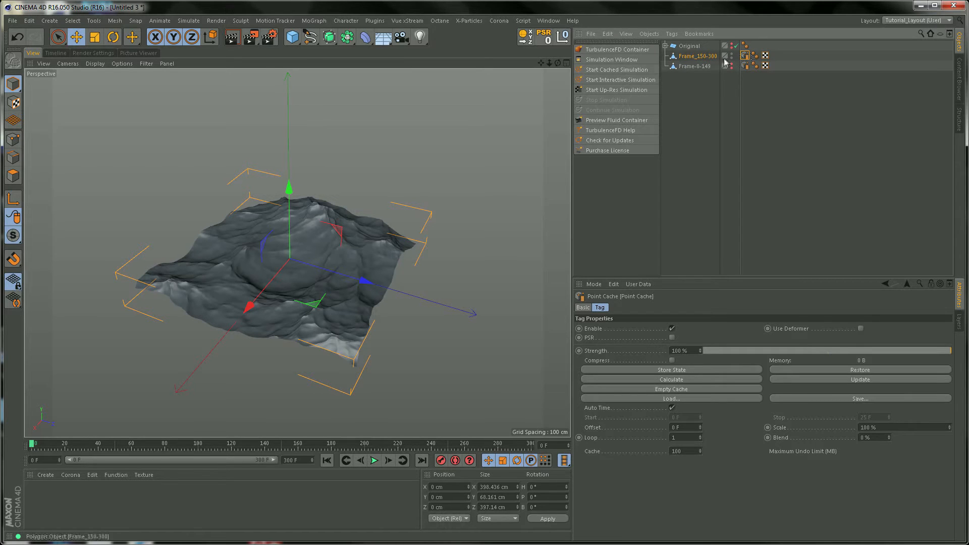
left_click(60, 53)
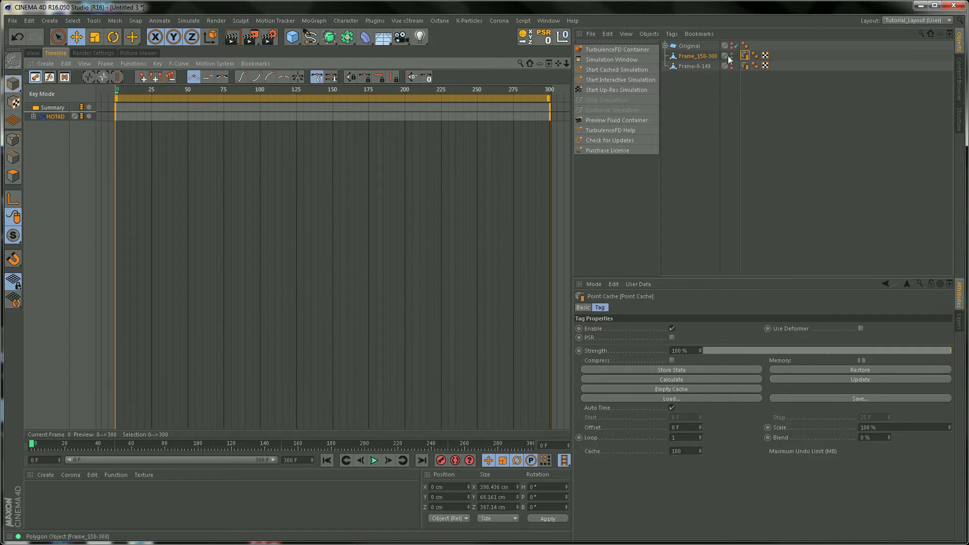
left_click(688, 57)
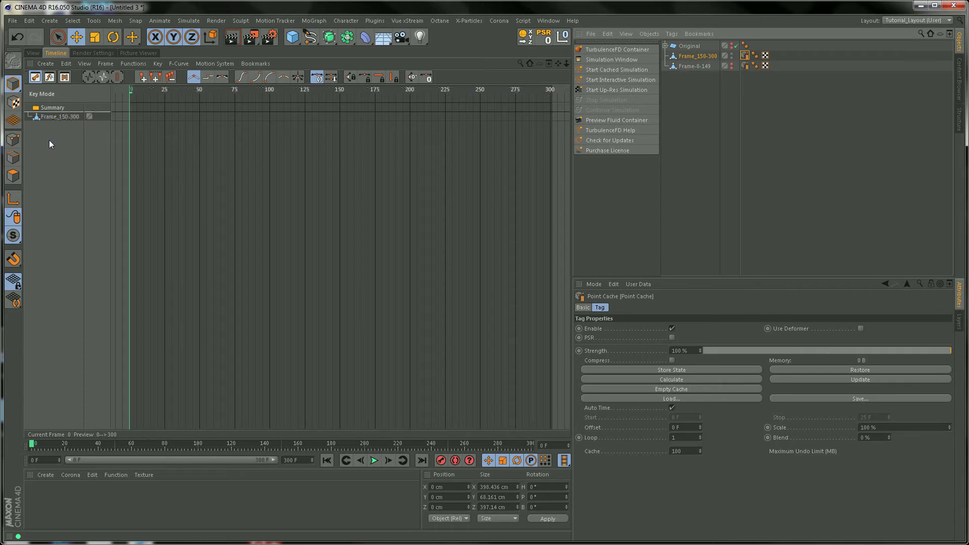
left_click(56, 117)
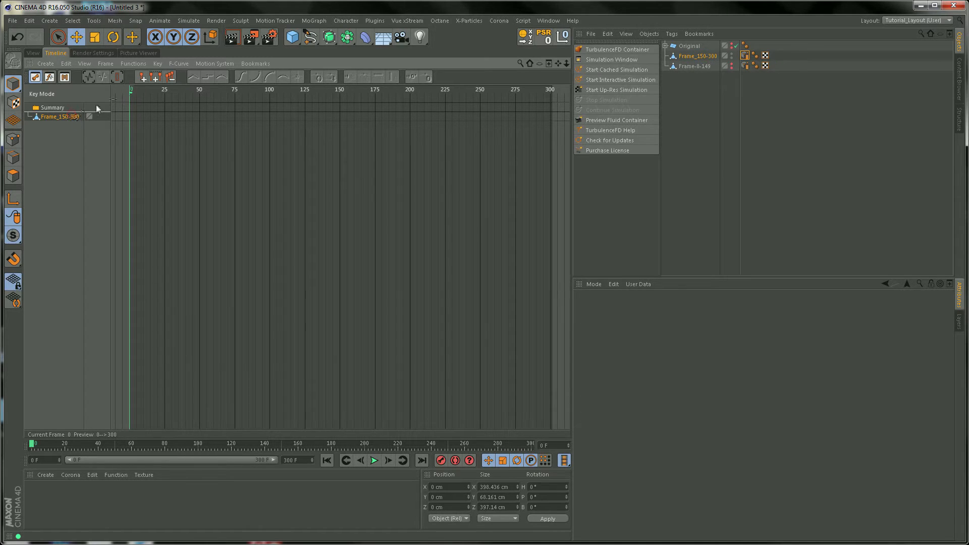
Bake Frame-150-300 to a copy over frames 0 to 150 with PLA included, dismissing the Windows color scheme message permanently.
left_click(136, 65)
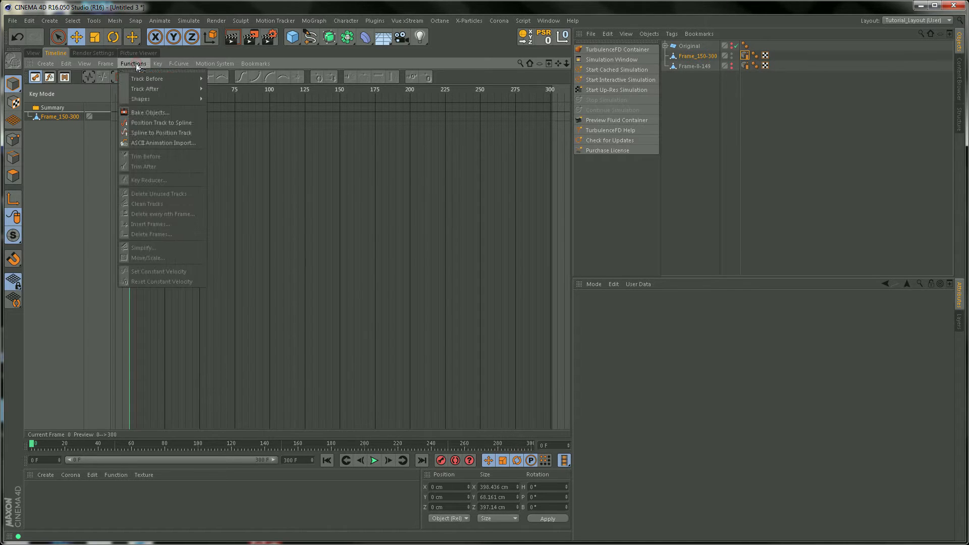
left_click(150, 112)
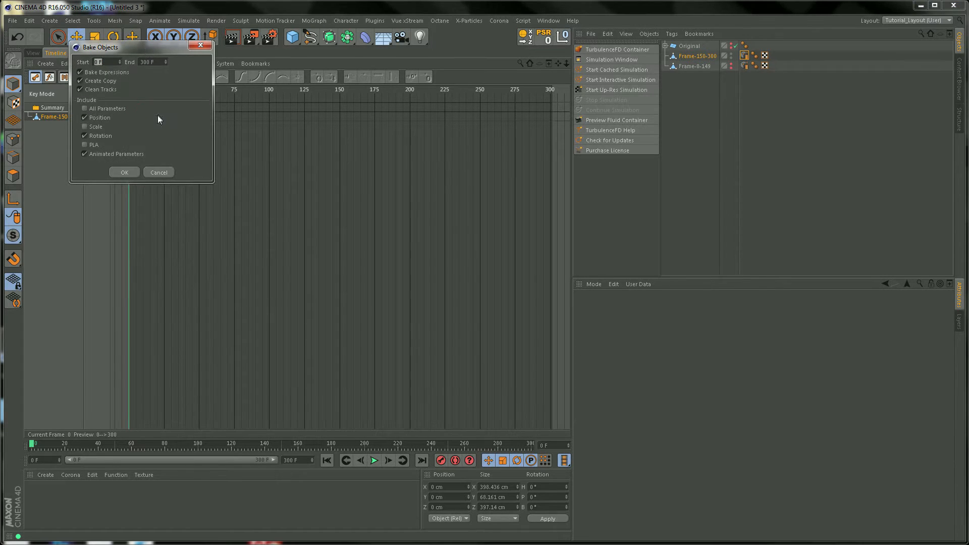
left_click(152, 62)
type("150")
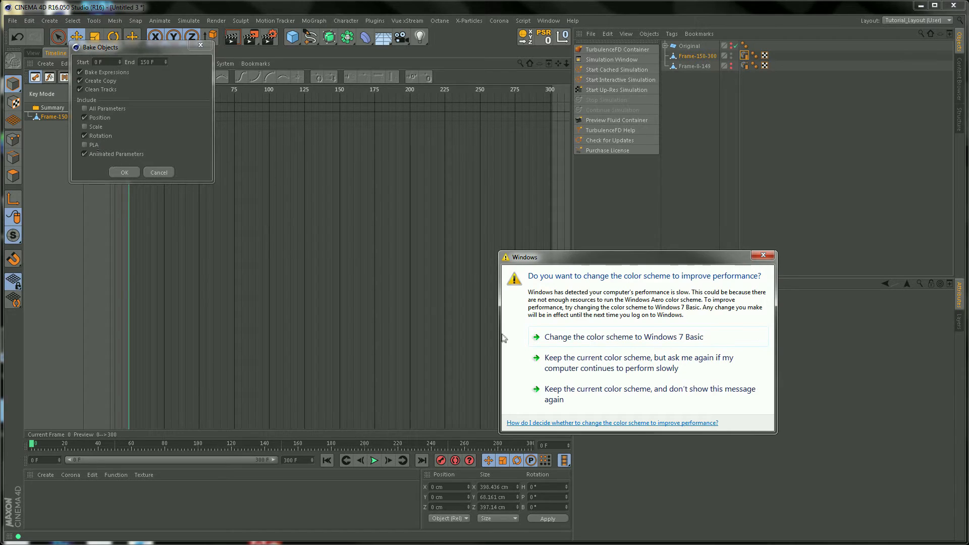
left_click(551, 391)
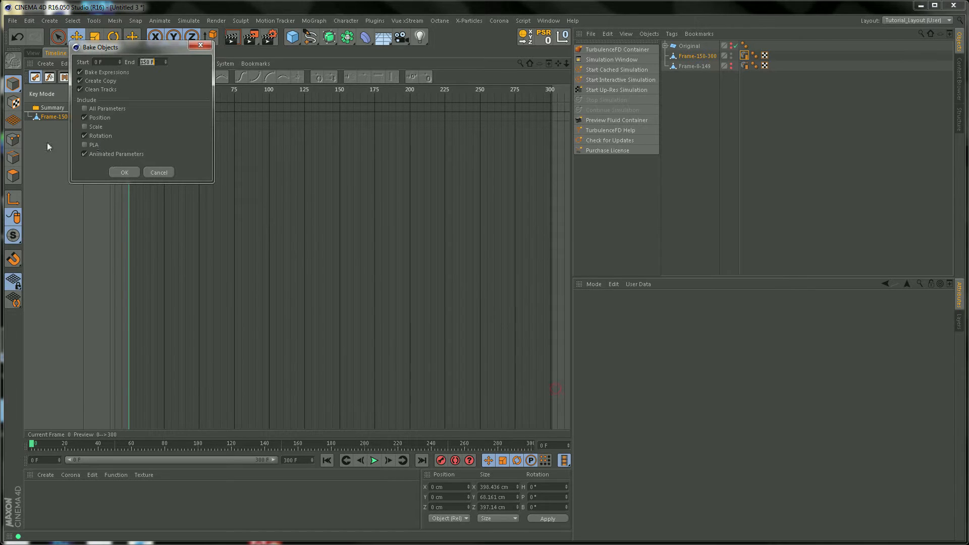
left_click(85, 145)
left_click(126, 172)
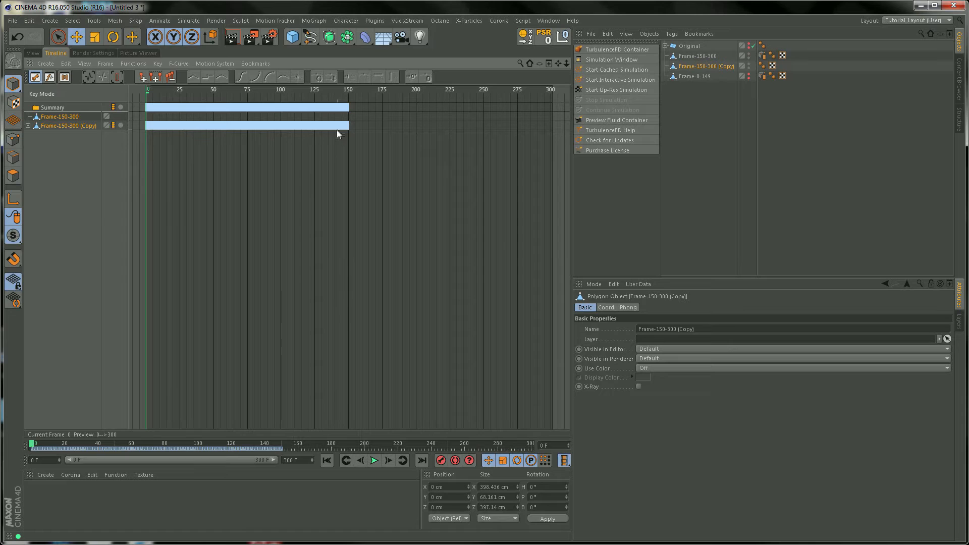
Hide the source Frame-150-300 in the 3D view and scrub the animation to check the baked copy's motion.
left_click(33, 53)
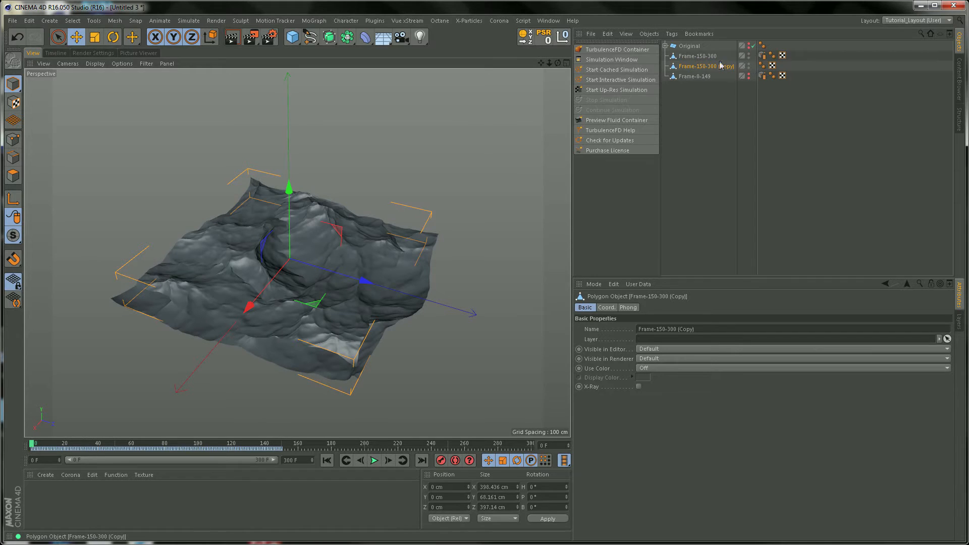
left_click(750, 55)
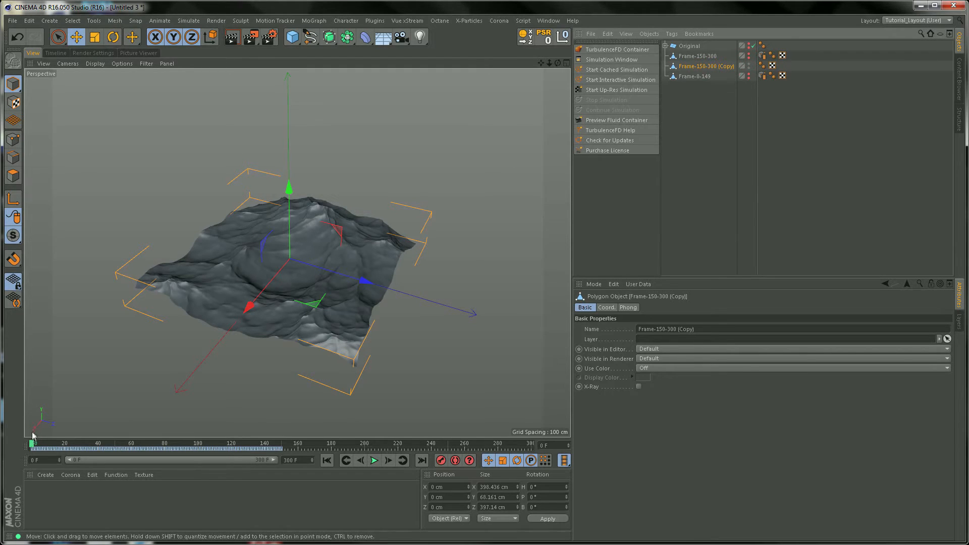
mouse_move(32, 445)
left_mouse_down()
mouse_move(402, 448)
mouse_move(31, 449)
left_mouse_up()
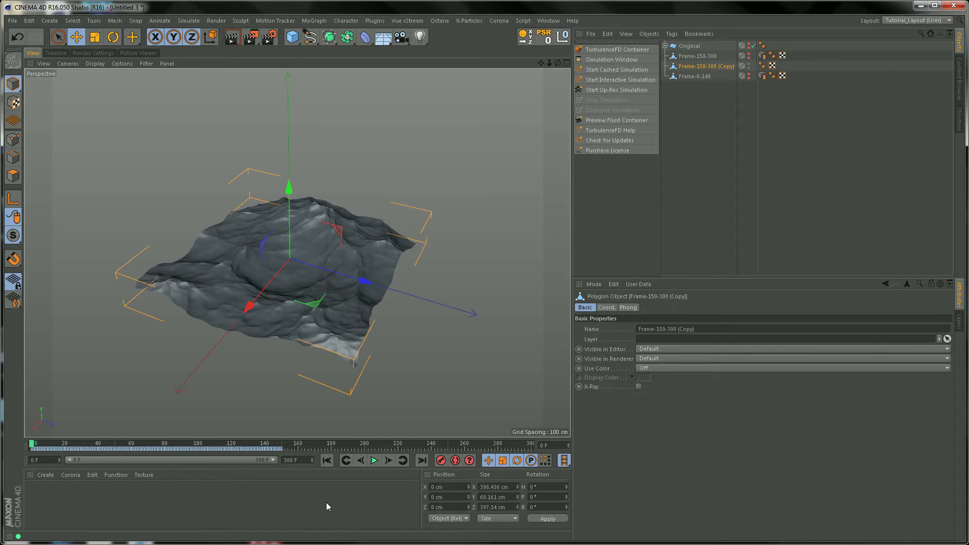
Hide Frame-150-300 (Copy) in the editor and renderer, make Frame-0-149 visible and select it.
double_click(749, 64)
double_click(749, 68)
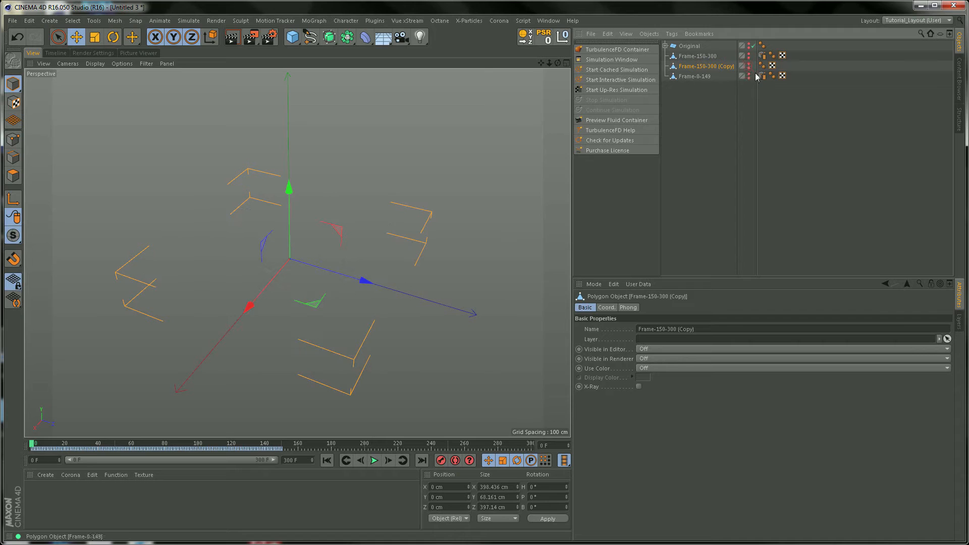
left_click(750, 75)
left_click(704, 77)
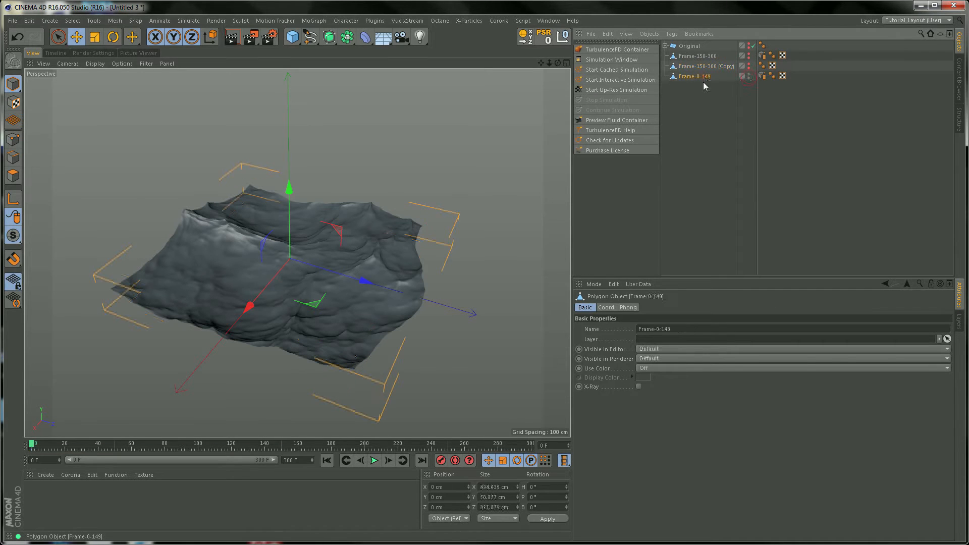
Add Frame-0-149 to the Timeline and select its entry there.
left_click(55, 53)
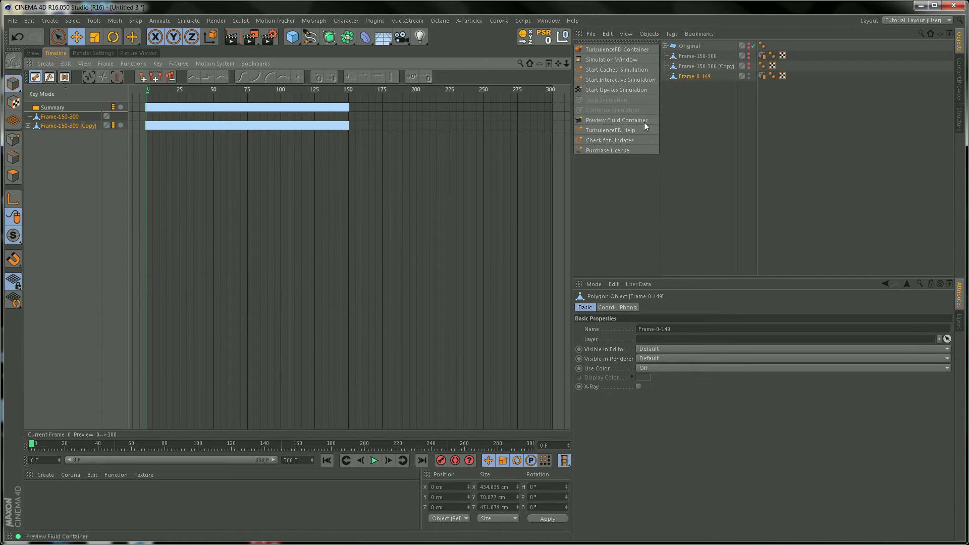
left_click_drag(695, 77, 52, 150)
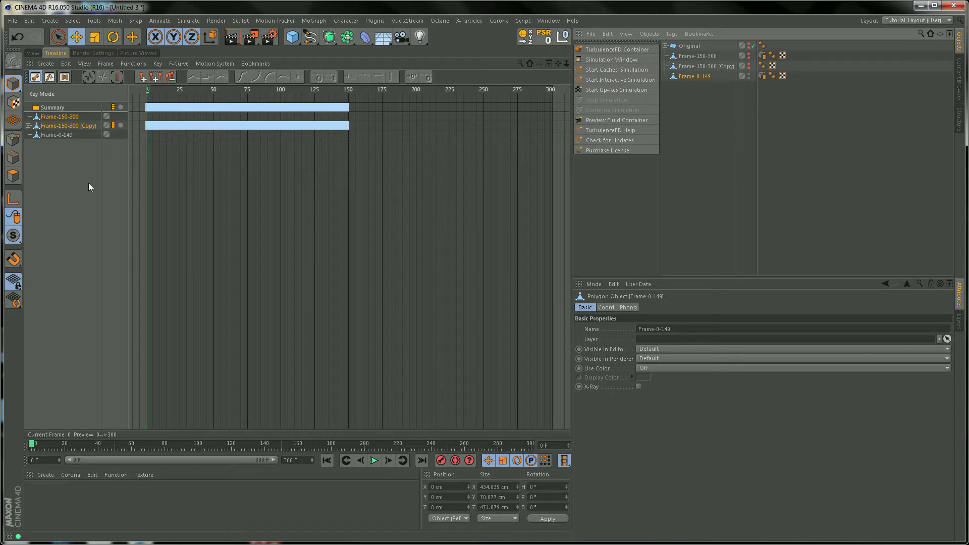
left_click(57, 134)
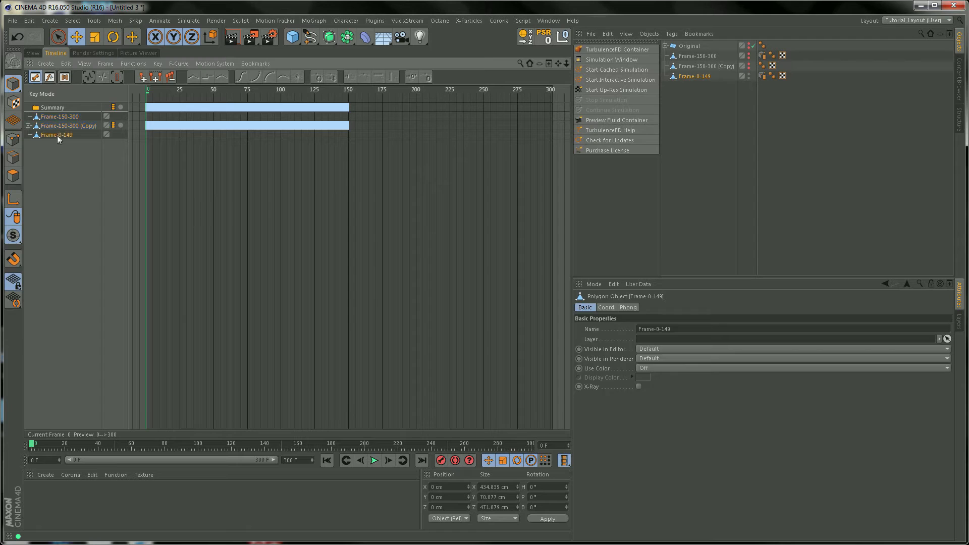
Bake Frame-0-149 to a copy over frames 0 to 149 with PLA included.
left_click(134, 64)
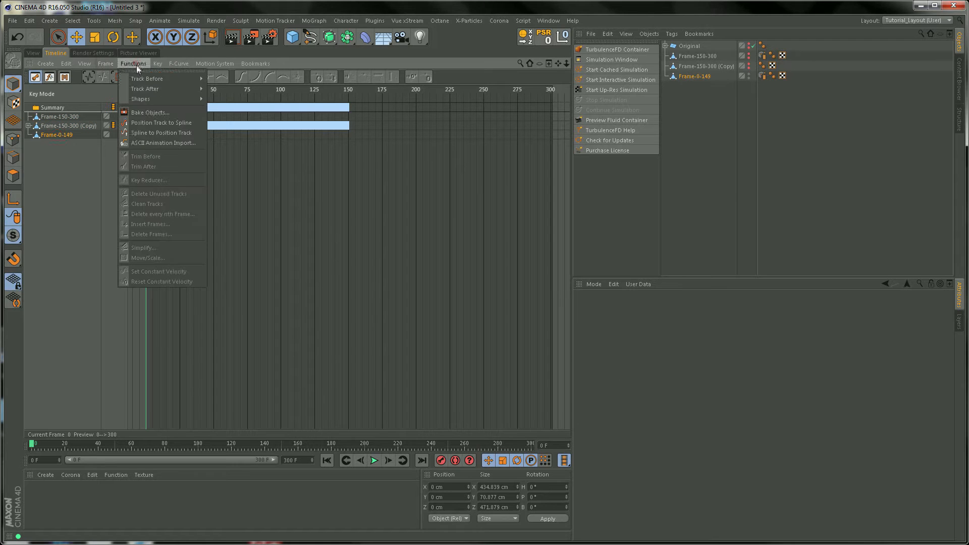
left_click(152, 113)
key("Tab")
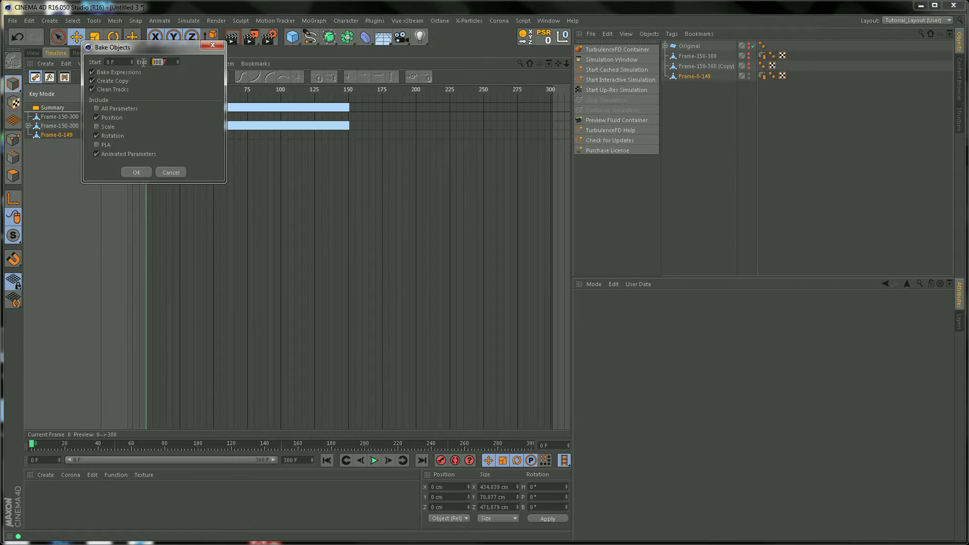
type("149")
left_click(102, 146)
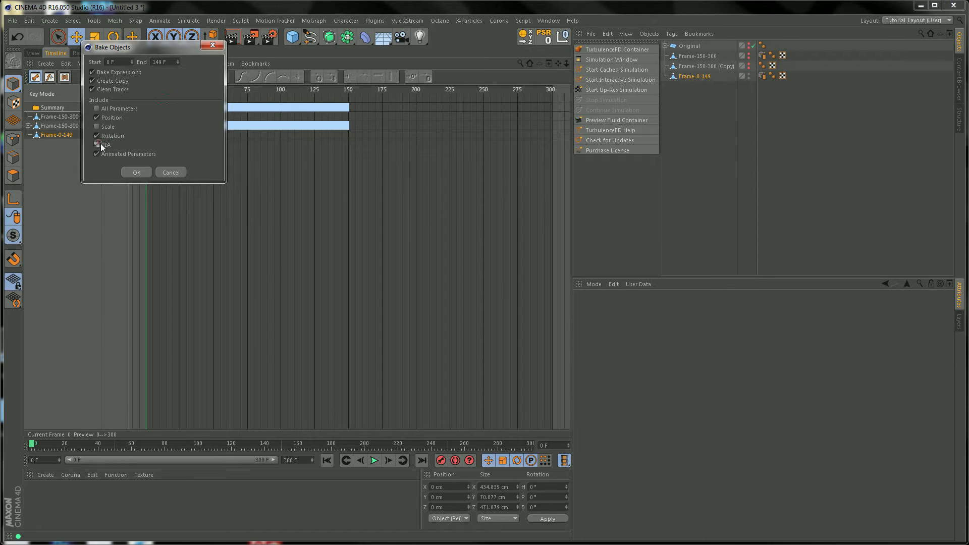
left_click(136, 172)
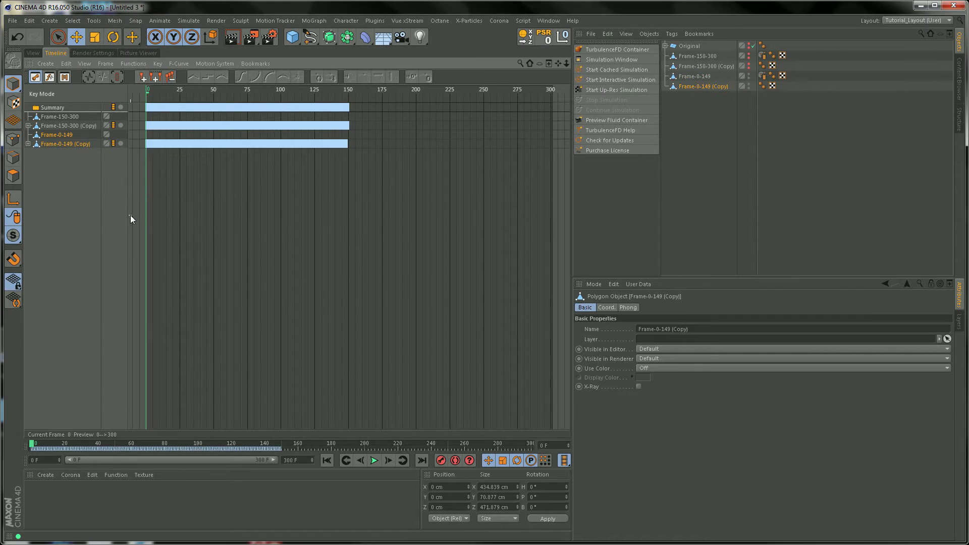
Hide the source Frame-0-149 in the 3D view and scrub the first frames to check the motion of its baked copy.
left_click(33, 53)
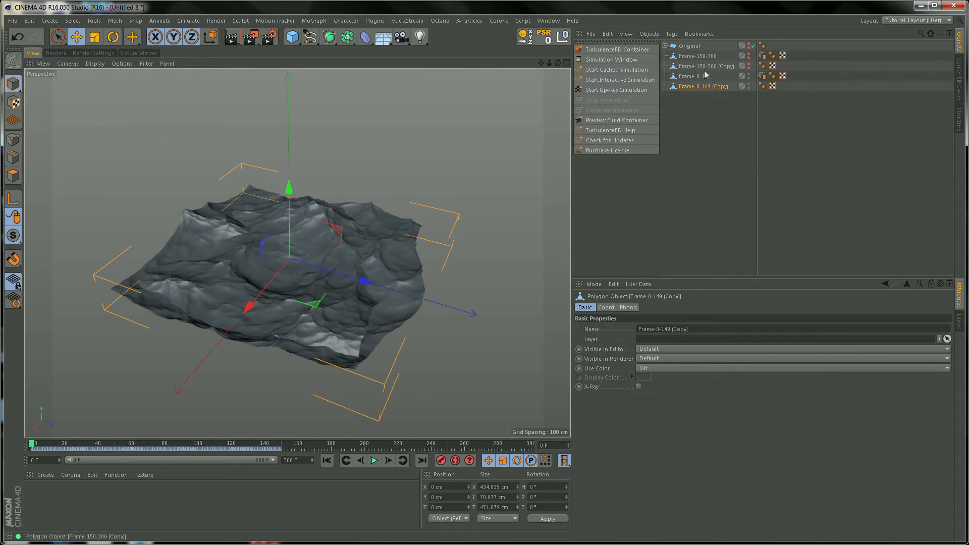
left_click(750, 75)
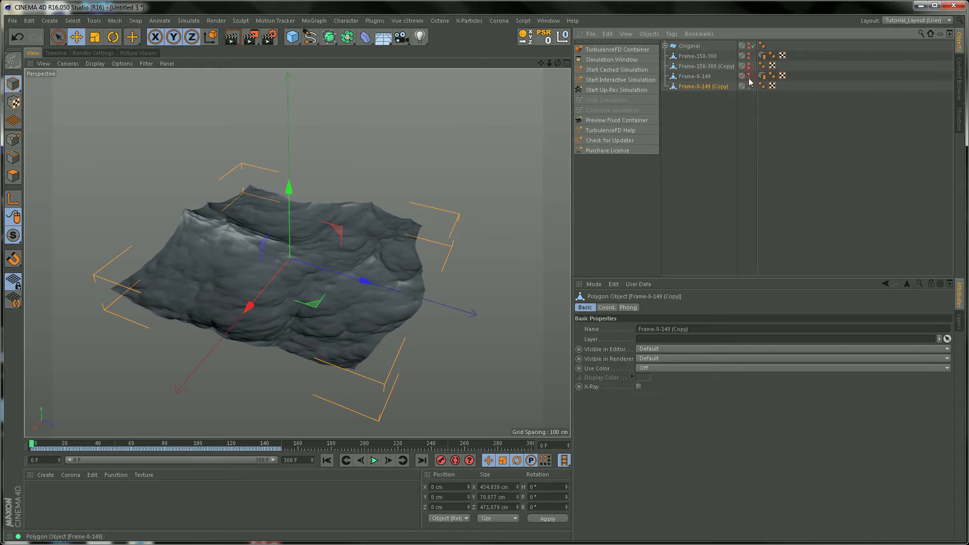
left_click(37, 445)
mouse_move(42, 445)
left_mouse_down()
mouse_move(299, 449)
mouse_move(29, 448)
left_mouse_up()
Keep Frame-0-149 hidden, make Frame-150-300 (Copy) visible and place it below Frame-0-149 (Copy) in the object list.
left_click(704, 76)
left_click(750, 74)
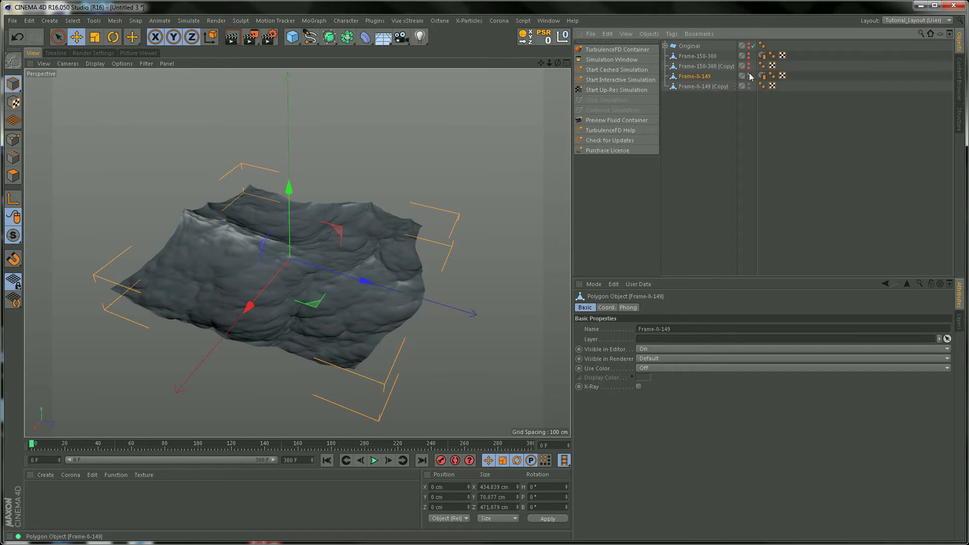
left_click(749, 78)
left_click(751, 68)
left_click_drag(714, 70, 706, 100)
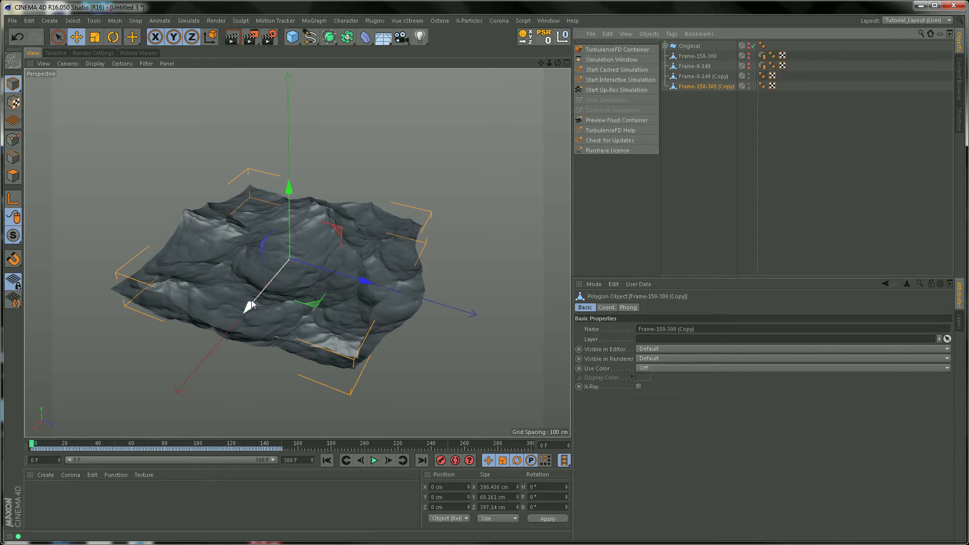
Move Frame-150-300 (Copy) to about -445 cm in X, scrub to compare both baked copies, and undo the move.
left_click_drag(249, 304, 342, 190)
left_click_drag(361, 261, 195, 364, "alt")
mouse_move(32, 444)
left_mouse_down()
mouse_move(244, 453)
mouse_move(21, 449)
left_mouse_up()
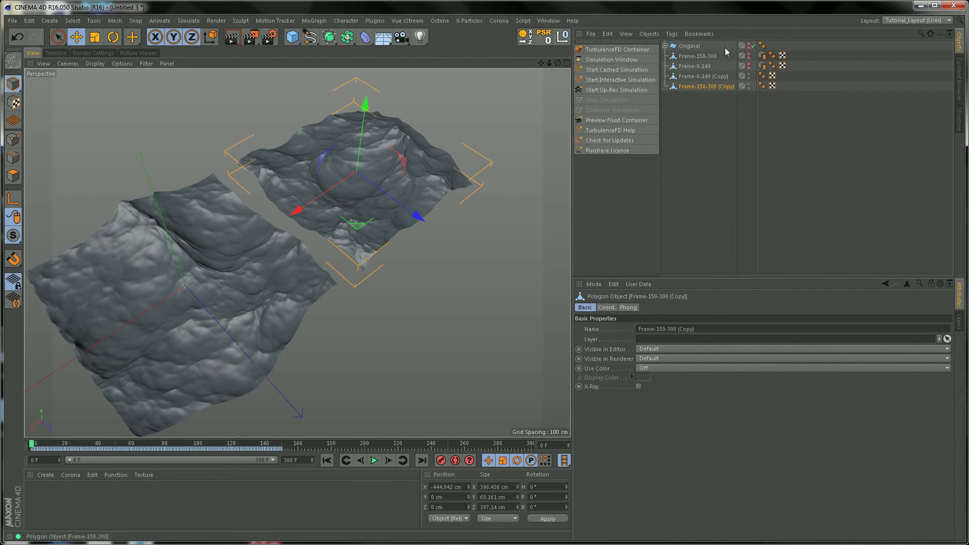
mouse_move(32, 446)
left_mouse_down()
mouse_move(284, 467)
mouse_move(20, 454)
left_mouse_up()
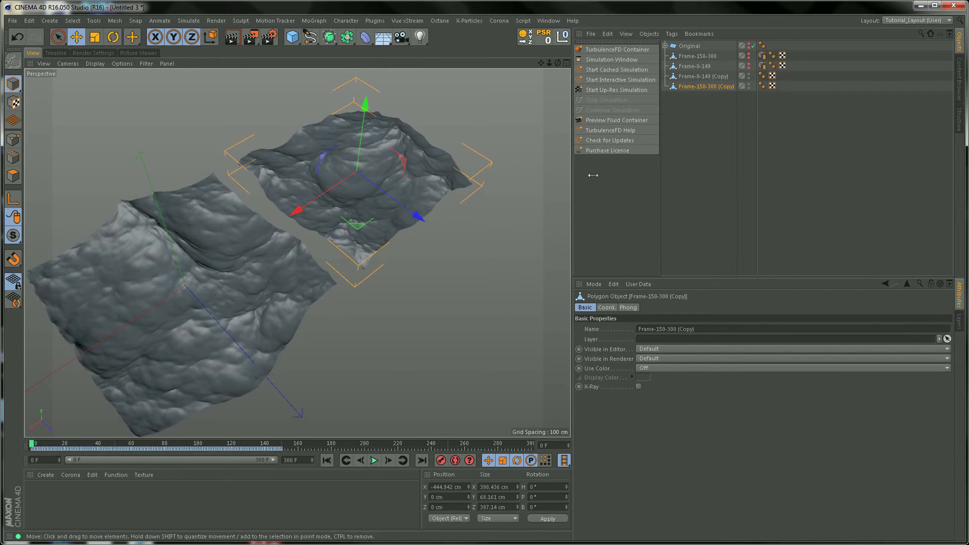
left_click_drag(275, 268, 508, 229, "alt")
key("ctrl+z")
left_click_drag(323, 282, 422, 253, "alt")
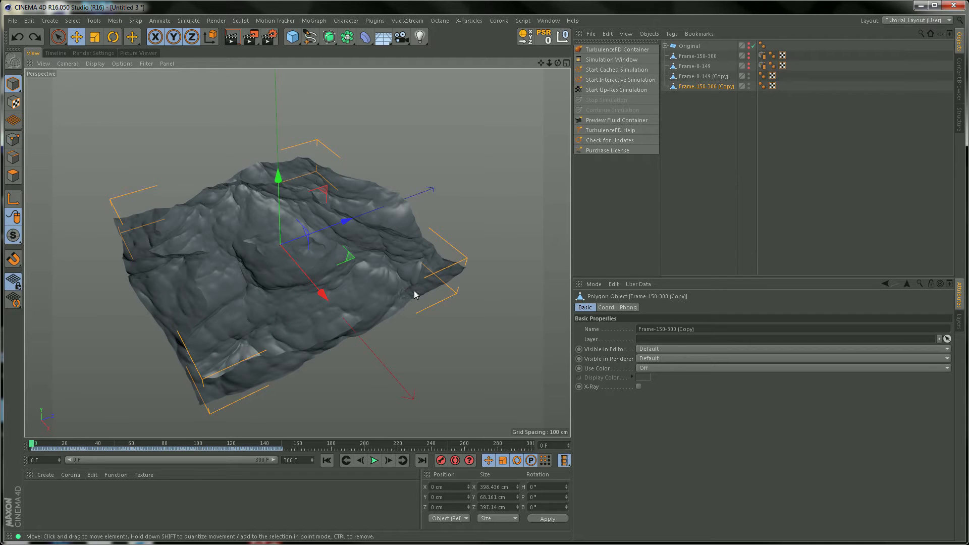
Add a motion clip for Frame-150-300 (Copy) covering frames 0 to 150 with PLA included.
left_click(697, 76)
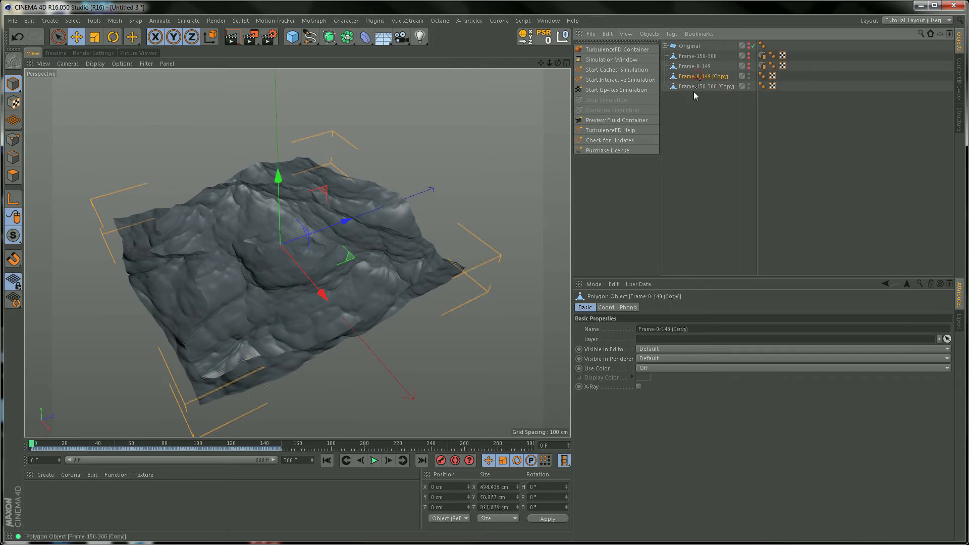
left_click(707, 87)
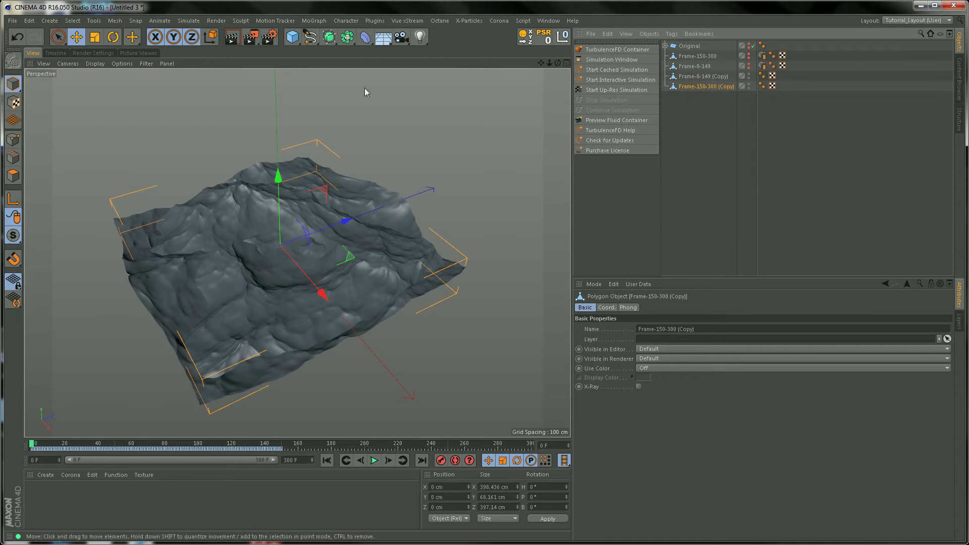
left_click(159, 20)
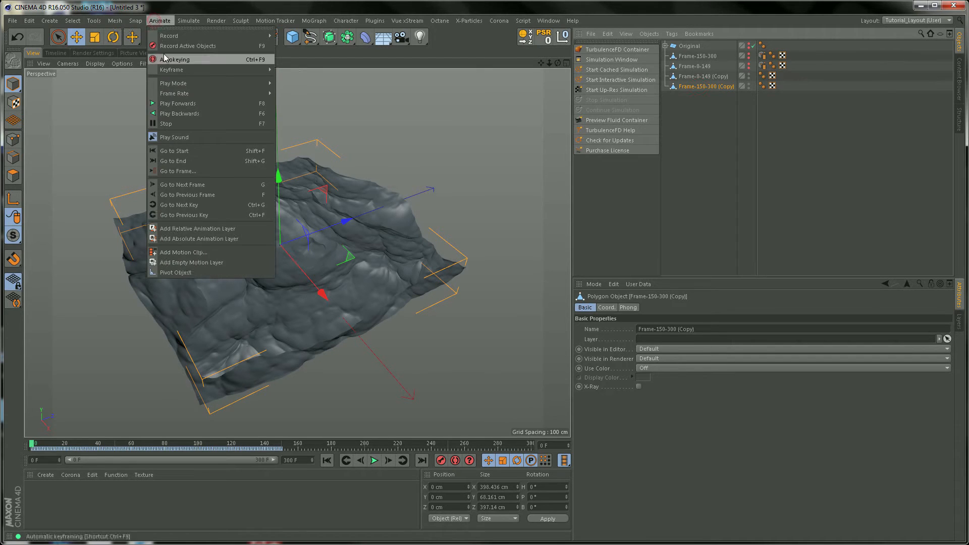
left_click(183, 252)
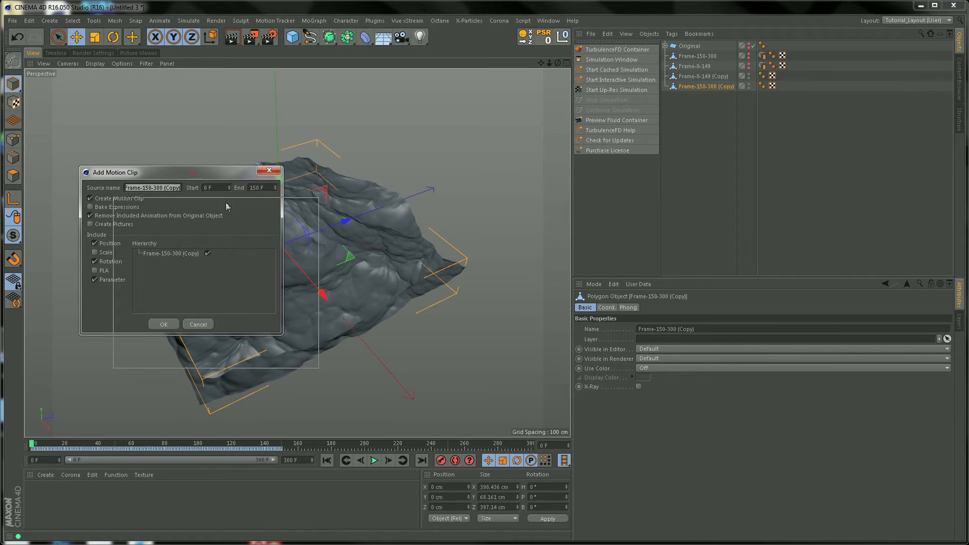
left_click_drag(197, 181, 396, 256)
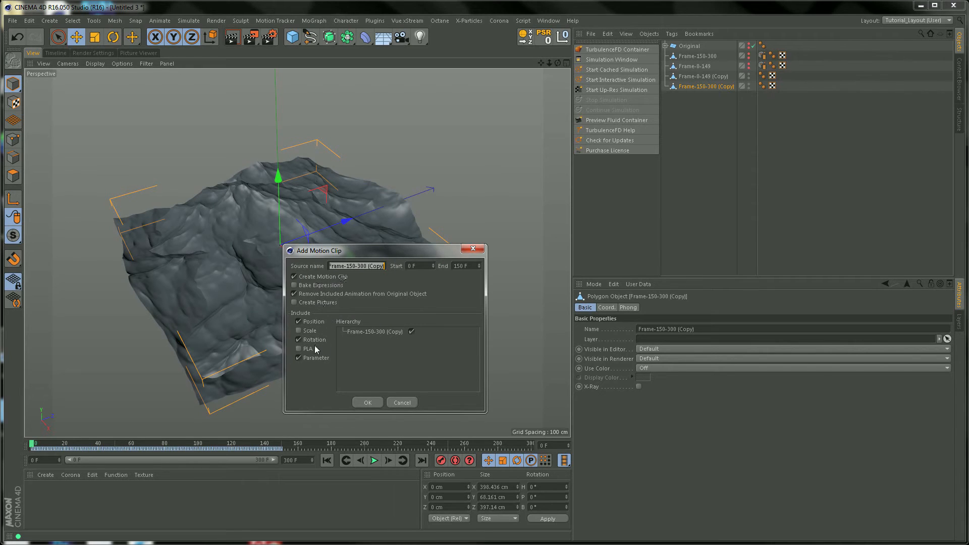
left_click(299, 349)
left_click(367, 403)
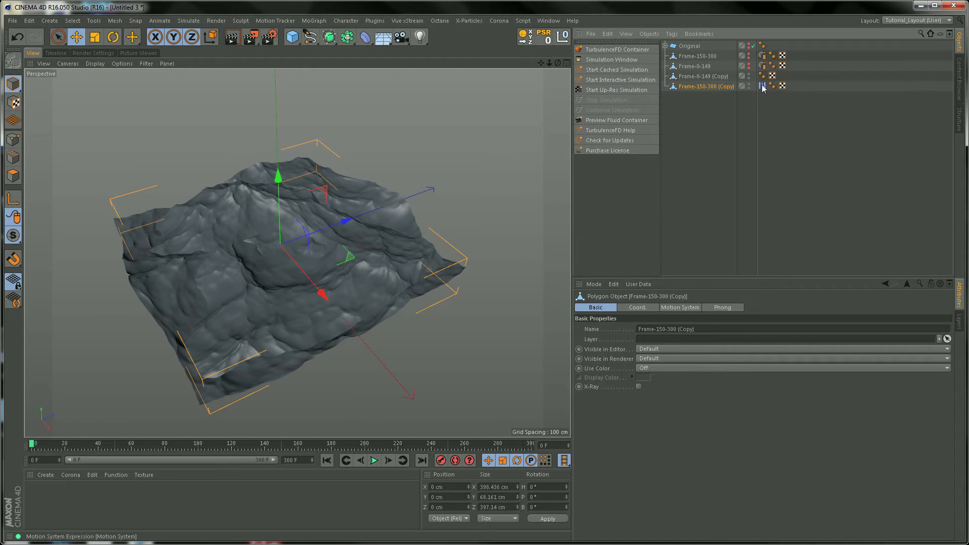
Hide Frame-0-149 (Copy) in the editor and renderer, scrub through the motion clip's animation and return to the first frame.
left_click(749, 75)
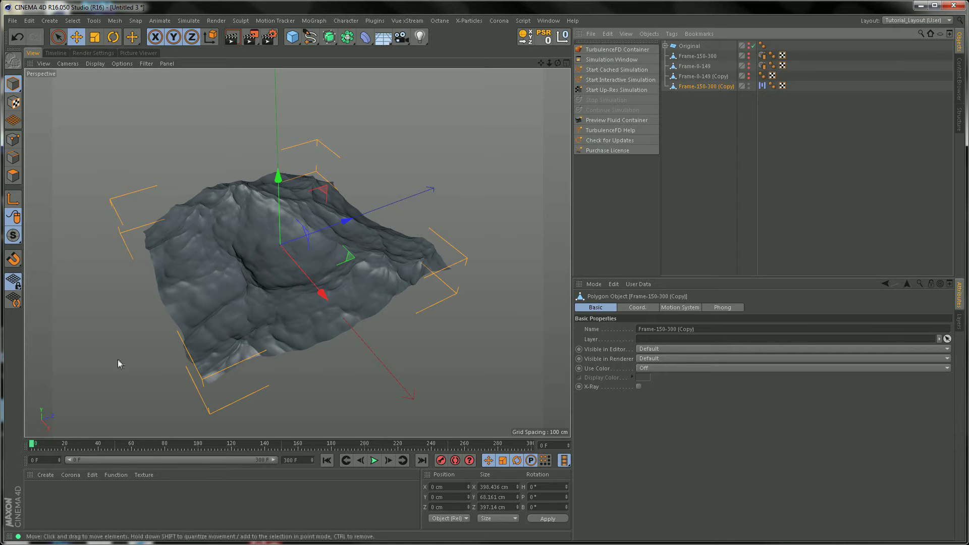
mouse_move(33, 446)
left_mouse_down()
mouse_move(347, 448)
mouse_move(334, 456)
left_mouse_up()
left_click(326, 460)
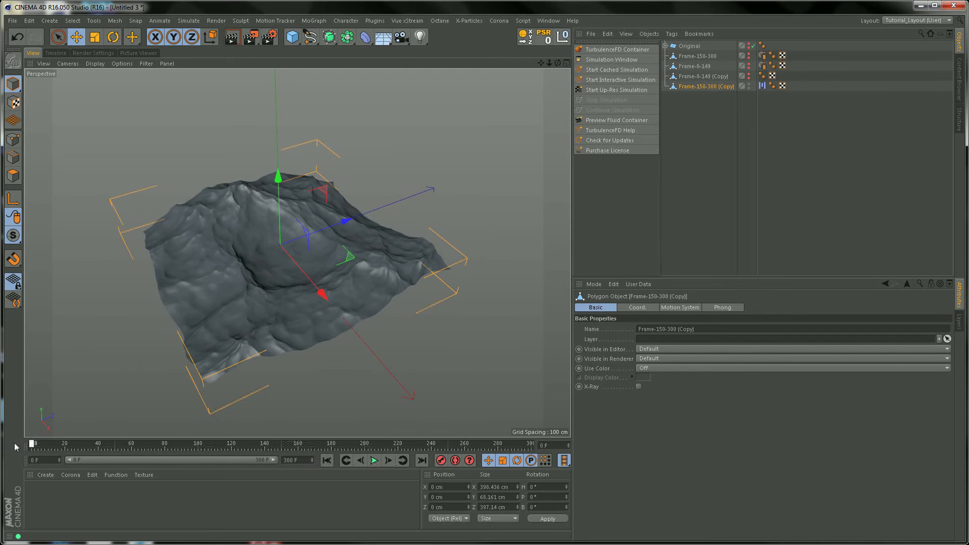
left_click(326, 459)
Examine the new motion clip in the Timeline, comparing Key Mode with Motion Mode and scrubbing to frame 29.
left_click(57, 53)
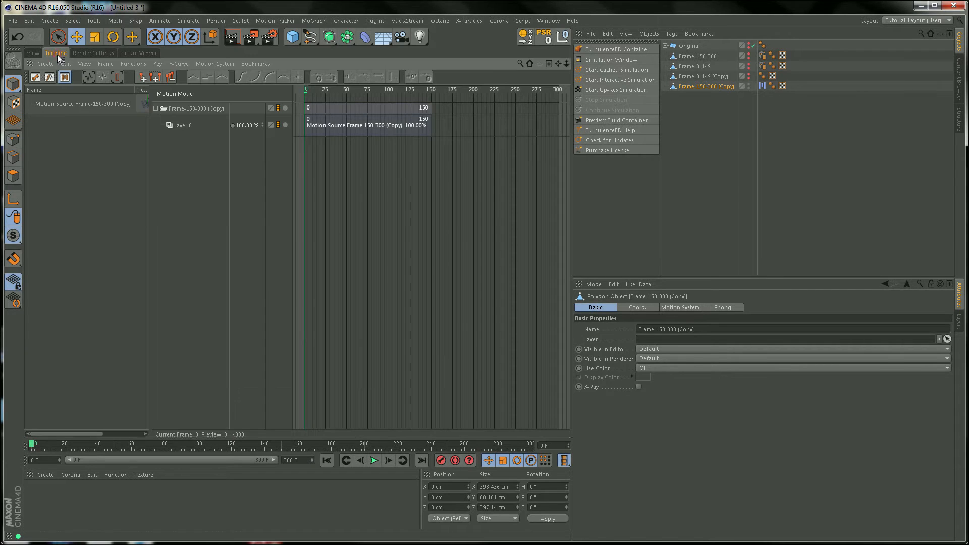
left_click(36, 78)
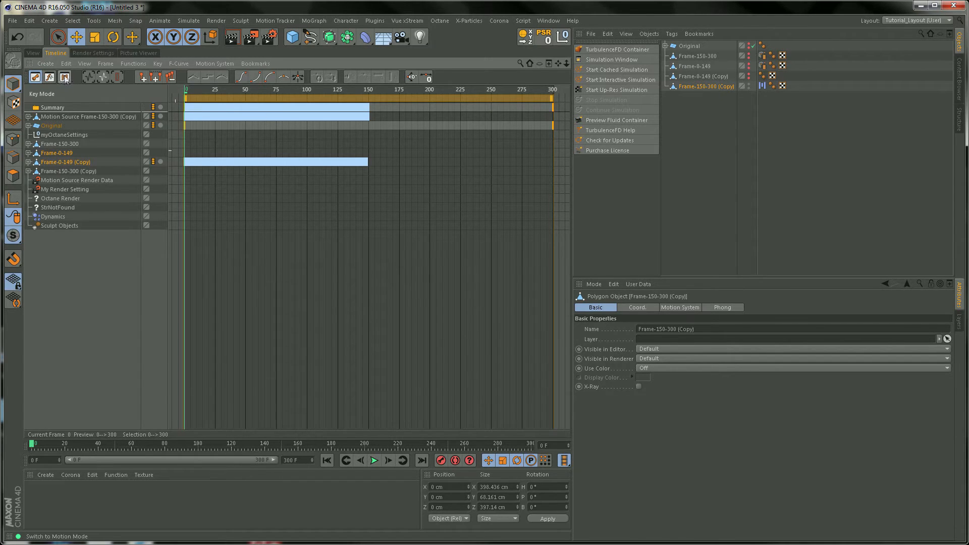
left_click(65, 77)
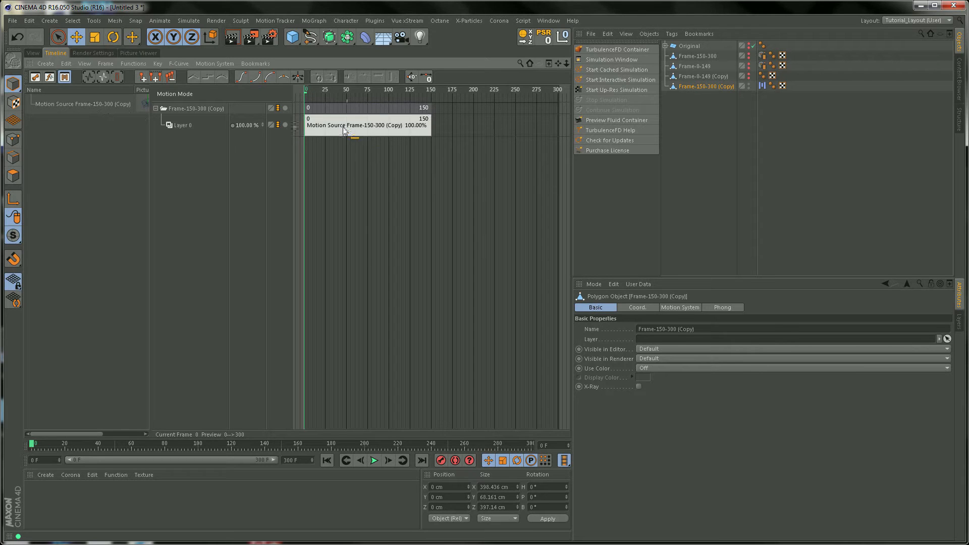
mouse_move(313, 92)
left_mouse_down()
mouse_move(427, 96)
mouse_move(321, 96)
mouse_move(329, 96)
left_mouse_up()
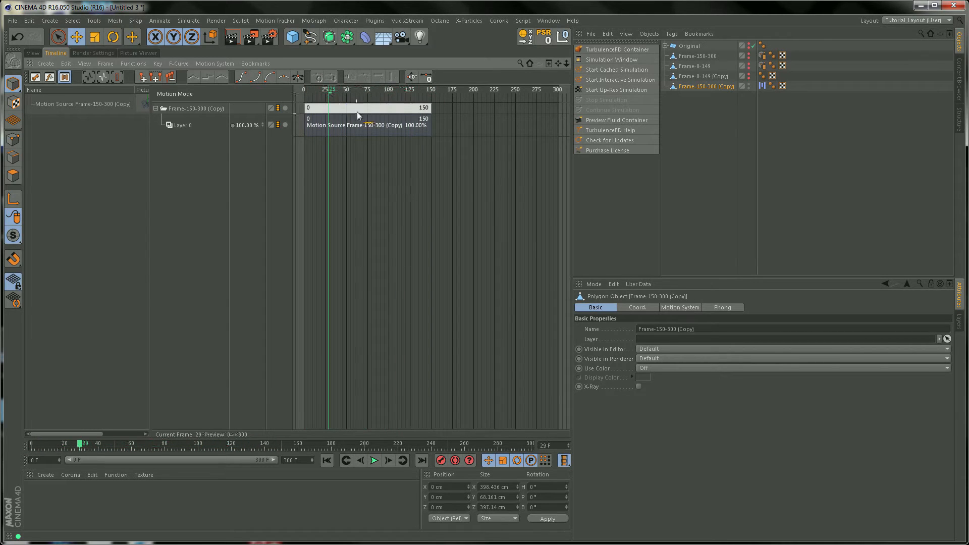
Stretch the Frame-150-300 (Copy) motion clip to end at frame 269 and scrub the 3D view to check the slower motion.
left_click_drag(431, 107, 531, 121)
left_click(435, 132)
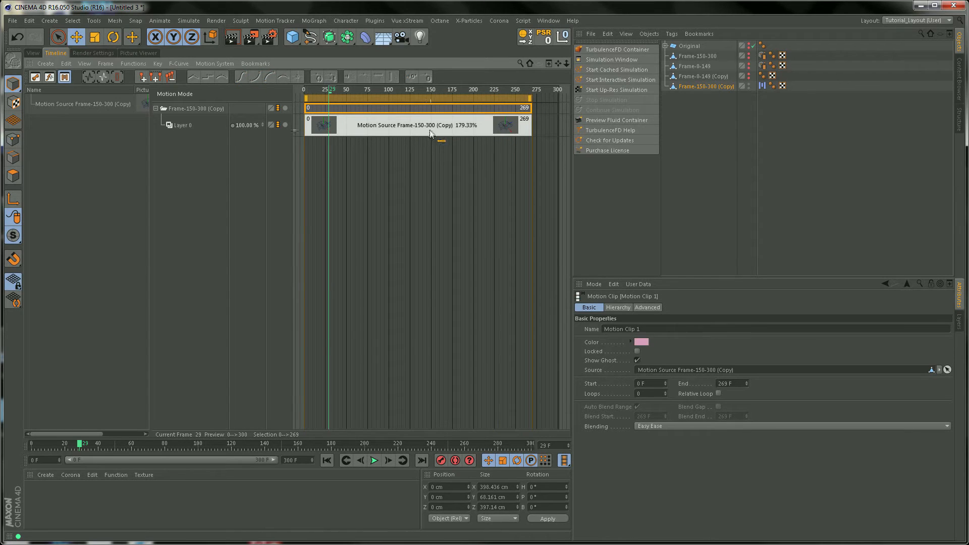
left_click(473, 130)
left_click(32, 53)
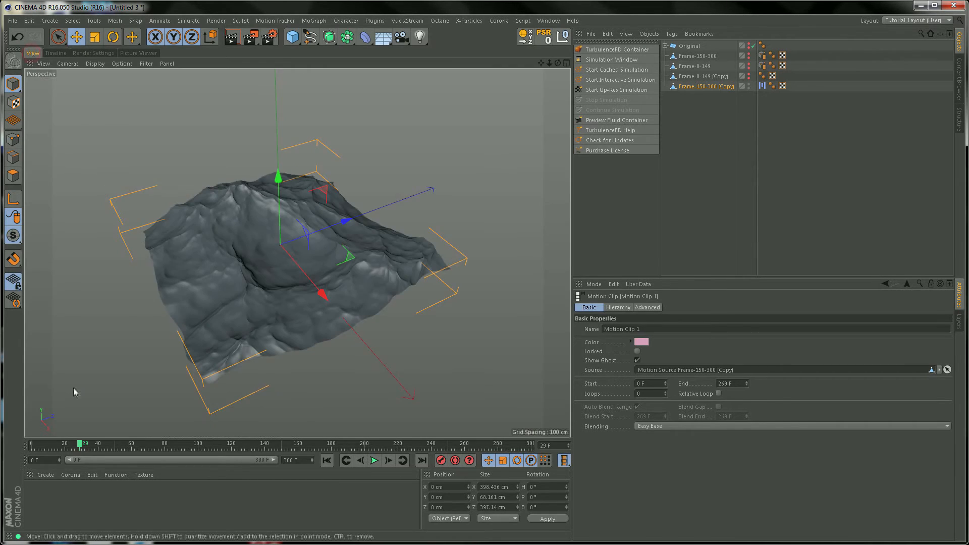
mouse_move(30, 444)
left_mouse_down()
mouse_move(498, 473)
mouse_move(195, 451)
mouse_move(454, 443)
mouse_move(30, 443)
left_mouse_up()
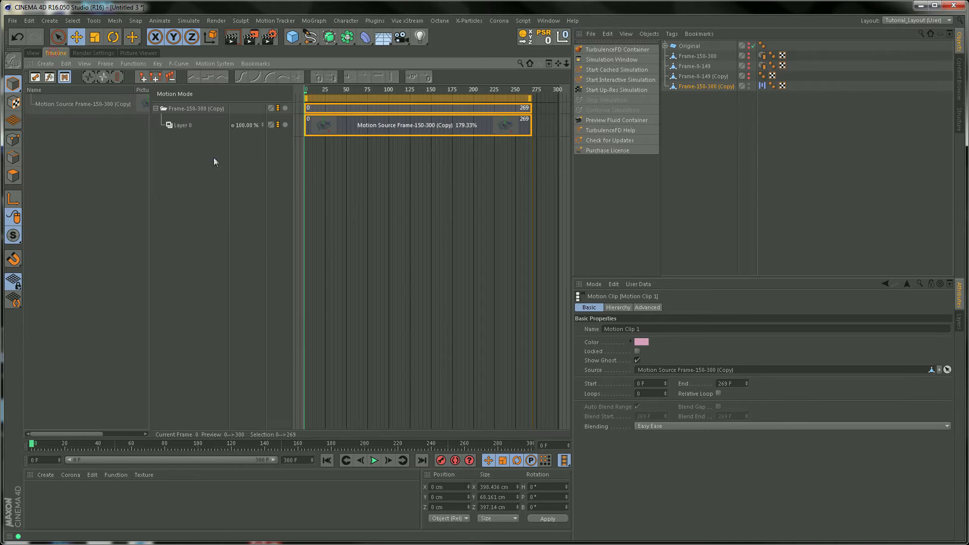
Shorten the motion clip to end at frame 53, check the faster motion in the 3D view, and restore its end to frame 150.
left_click(56, 53)
left_click_drag(533, 103, 361, 109)
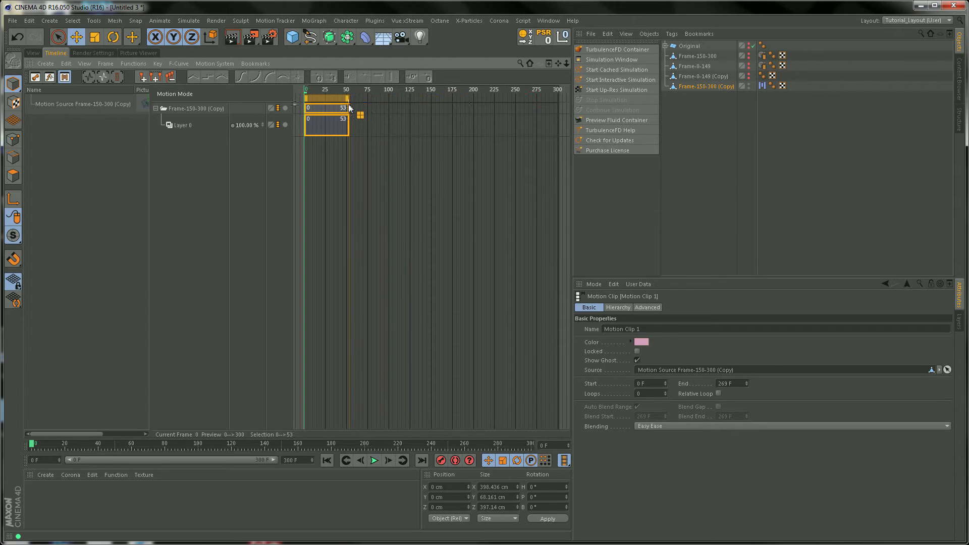
left_click(33, 53)
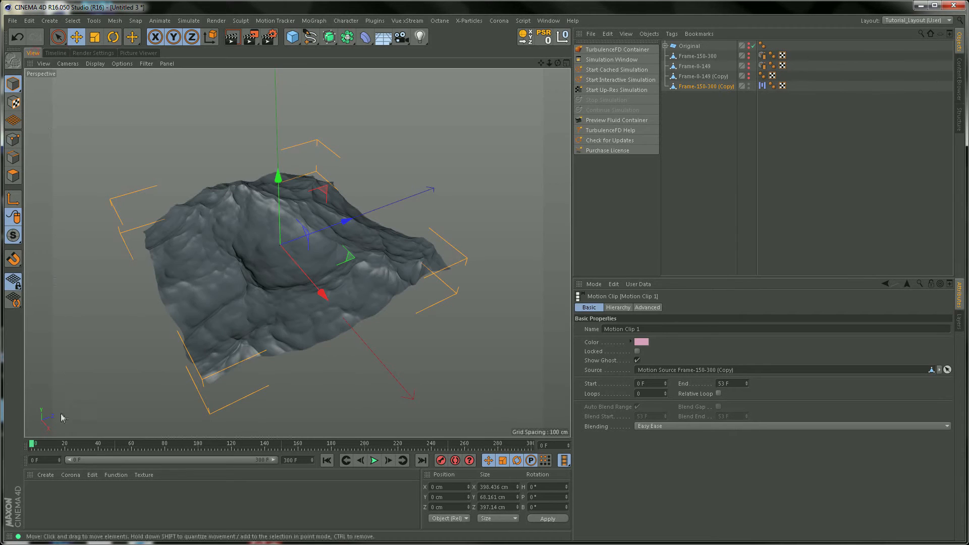
mouse_move(32, 445)
left_mouse_down()
mouse_move(132, 445)
mouse_move(111, 459)
mouse_move(18, 456)
mouse_move(135, 453)
mouse_move(30, 450)
mouse_move(108, 451)
mouse_move(40, 450)
left_mouse_up()
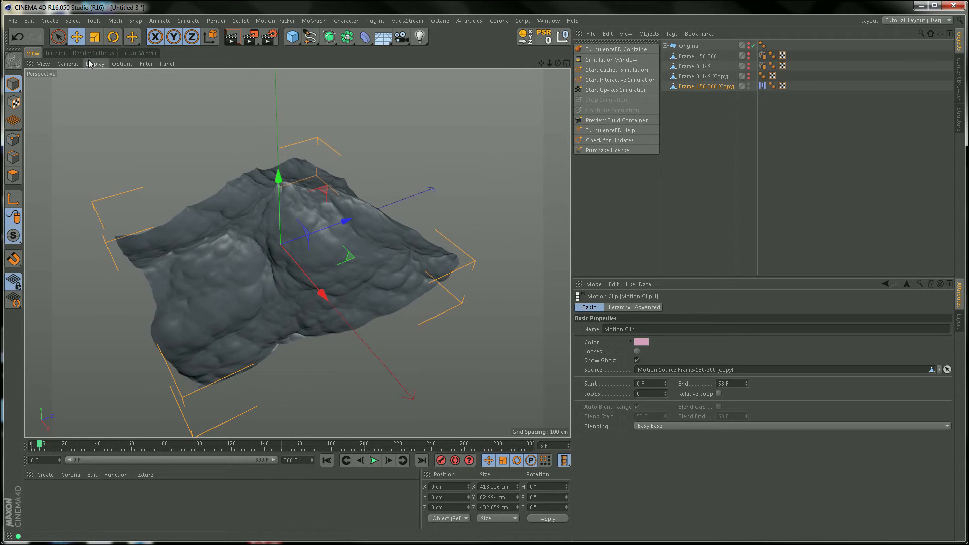
left_click(56, 53)
left_click_drag(349, 108, 430, 102)
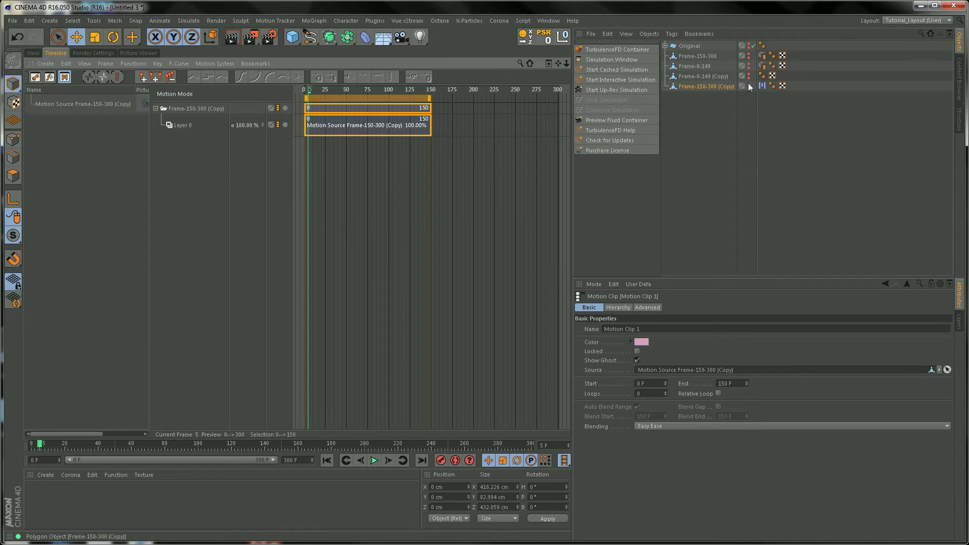
Unhide Frame-0-149 (Copy) in the editor and renderer and add a motion clip to it with PLA included.
left_click(32, 53)
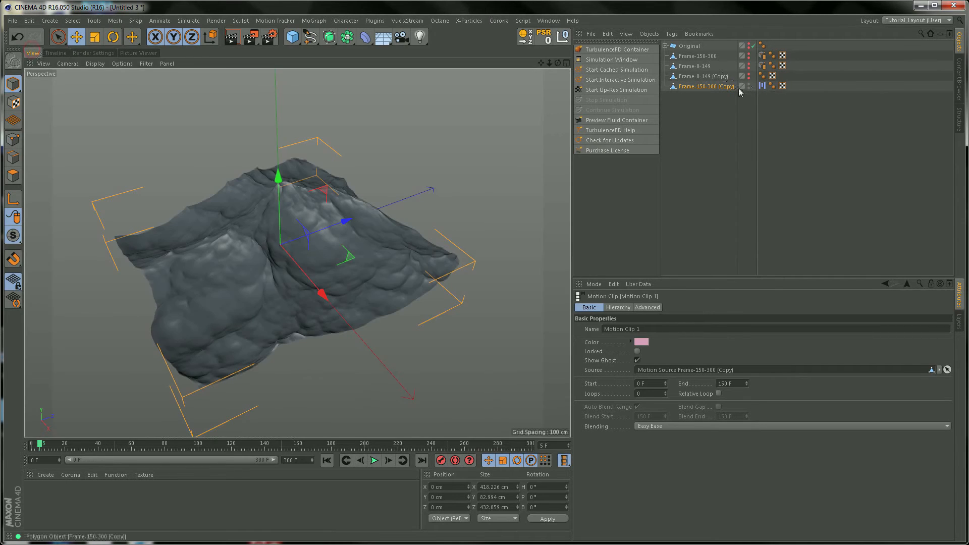
left_click(706, 77)
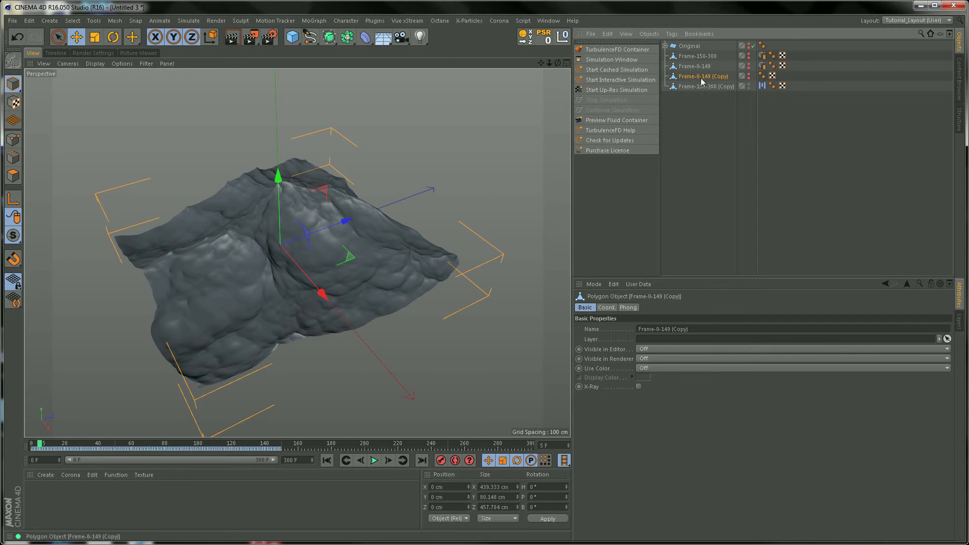
left_click(749, 77, "ctrl")
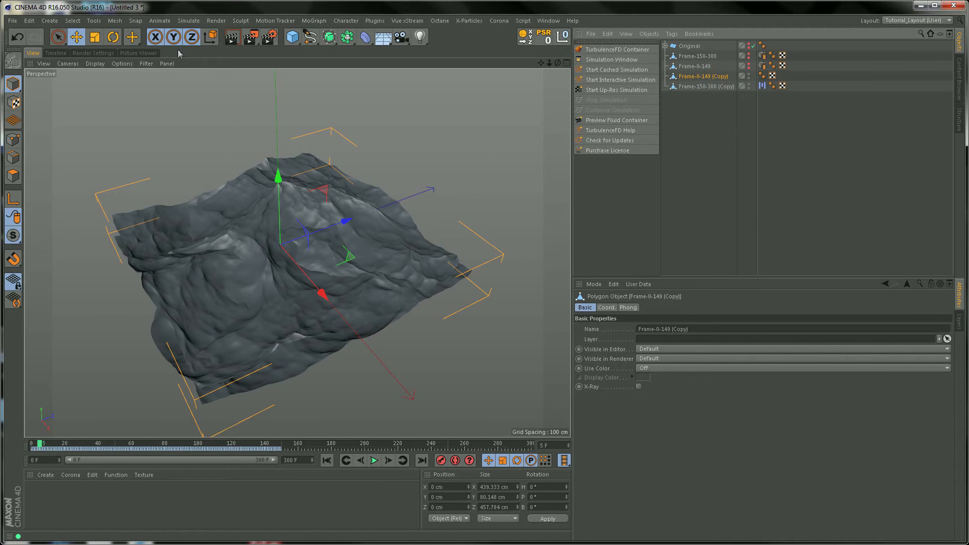
left_click(160, 20)
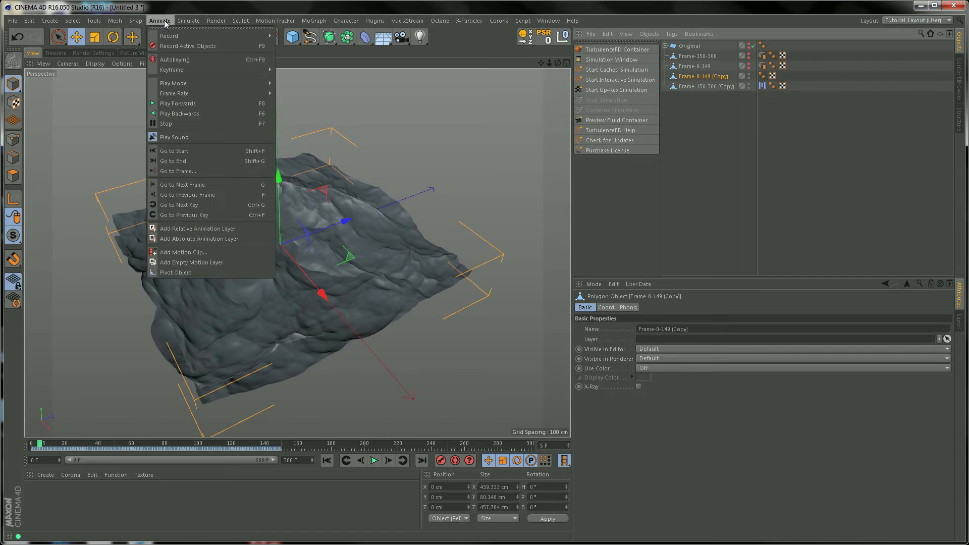
left_click(182, 253)
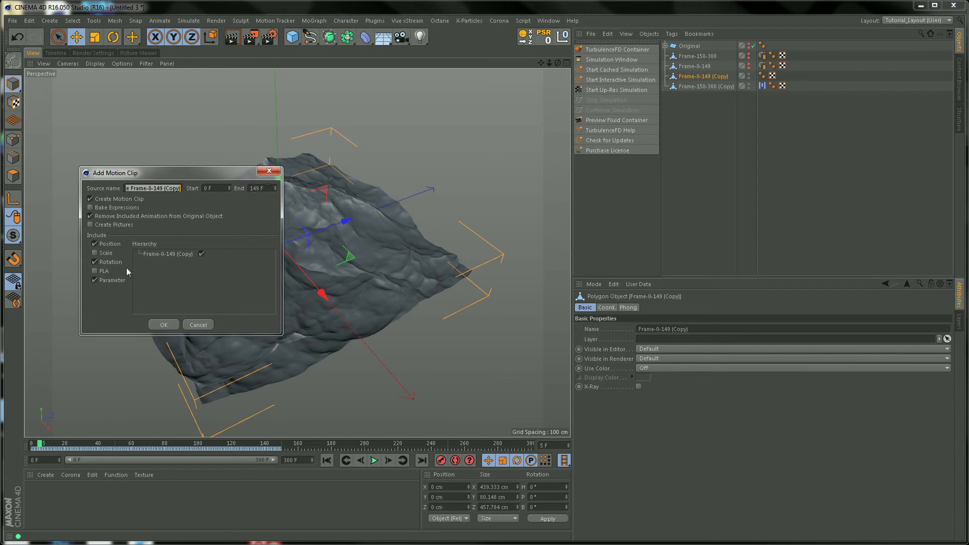
left_click(95, 271)
left_click(164, 325)
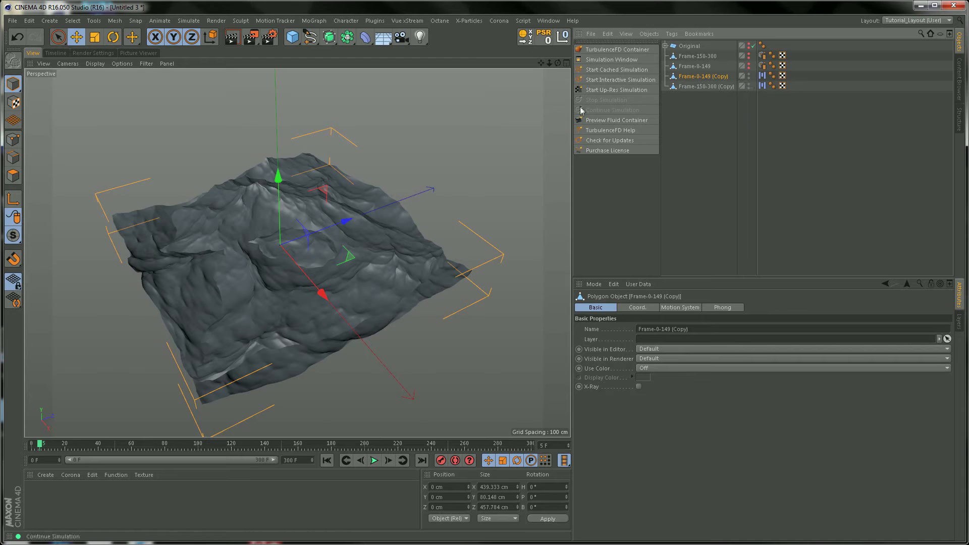
Check the Frame-0-149 (Copy) motion clip in the Timeline and 3D view, then restore the preview start and current frame to 0.
left_click(55, 53)
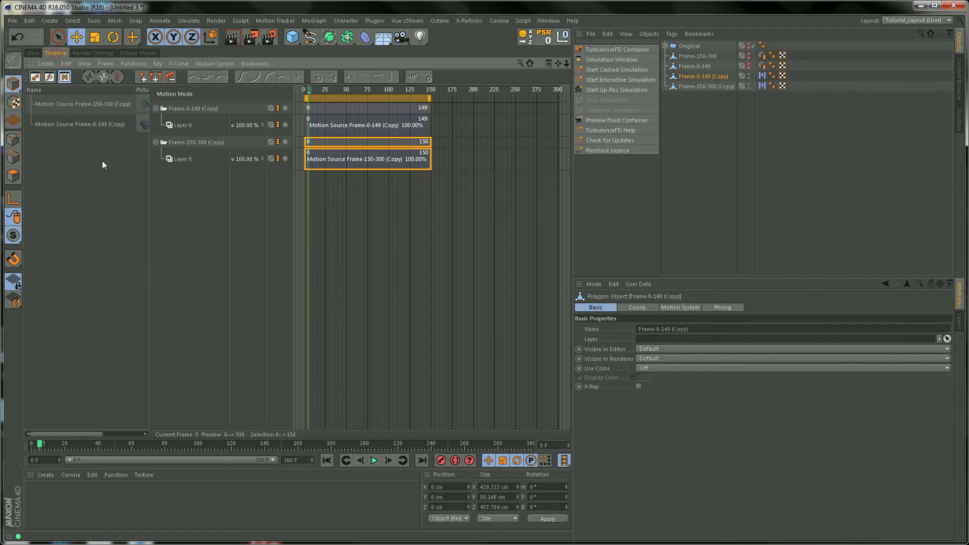
left_click(87, 126)
mouse_move(311, 90)
left_mouse_down()
mouse_move(384, 91)
mouse_move(308, 94)
left_mouse_up()
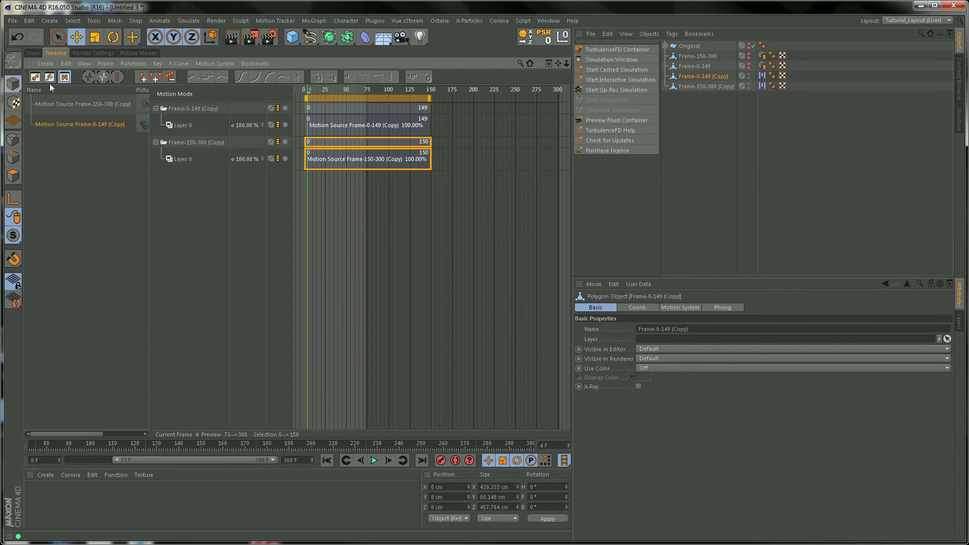
left_click(32, 53)
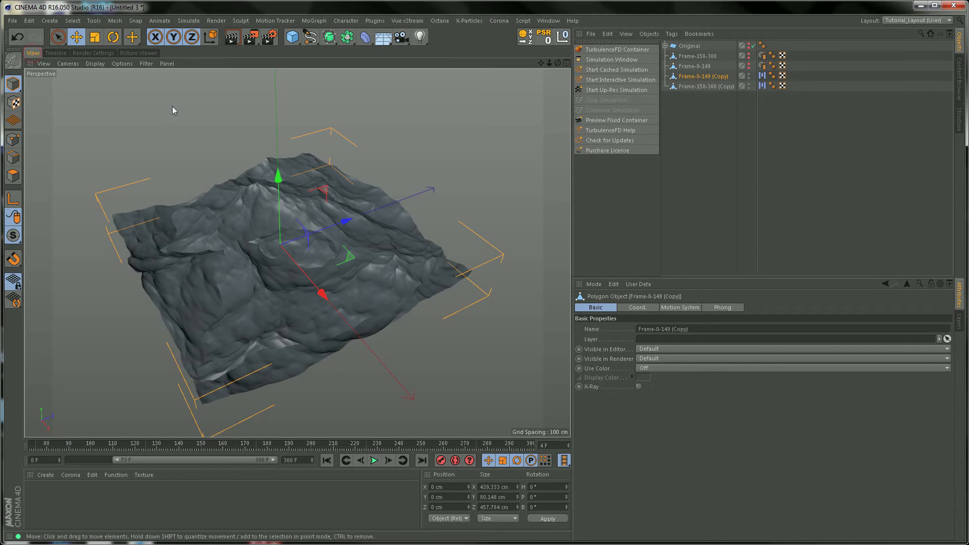
left_click_drag(40, 449, 48, 448)
left_click_drag(115, 459, 31, 445)
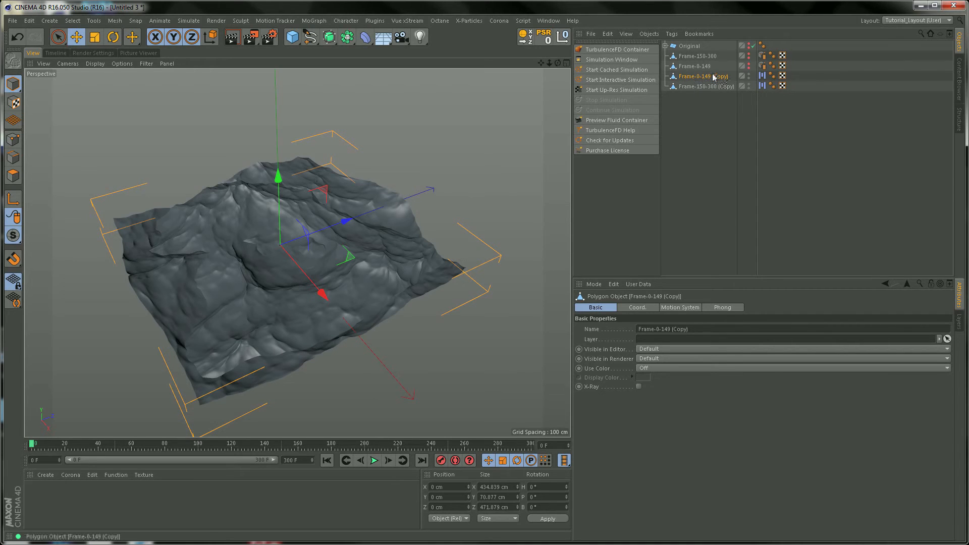
Hide Frame-0-149 (Copy) in the editor and renderer, select Frame-150-300 (Copy) and scrub its animation to frame 25.
left_click(749, 74)
left_click(750, 74)
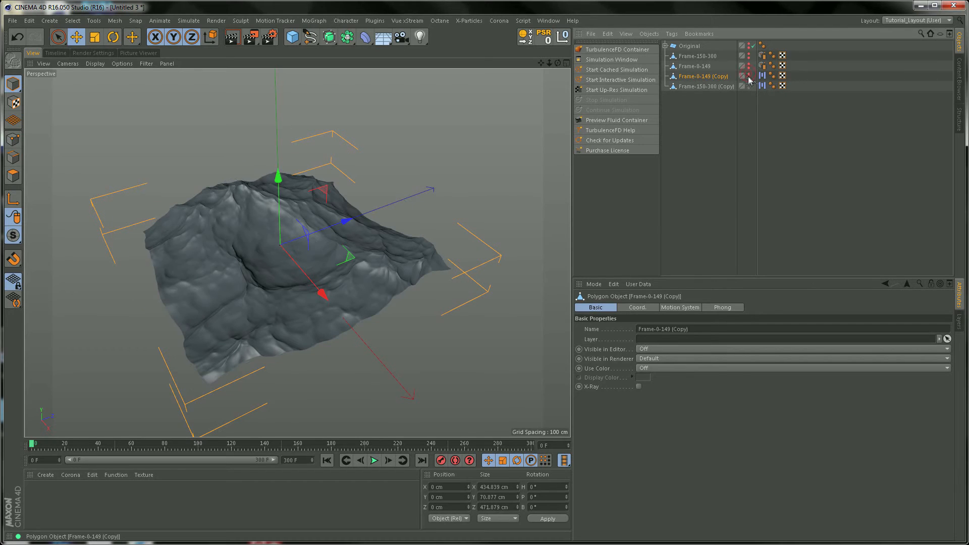
left_click(750, 79)
left_click(702, 87)
left_click_drag(32, 439, 74, 446)
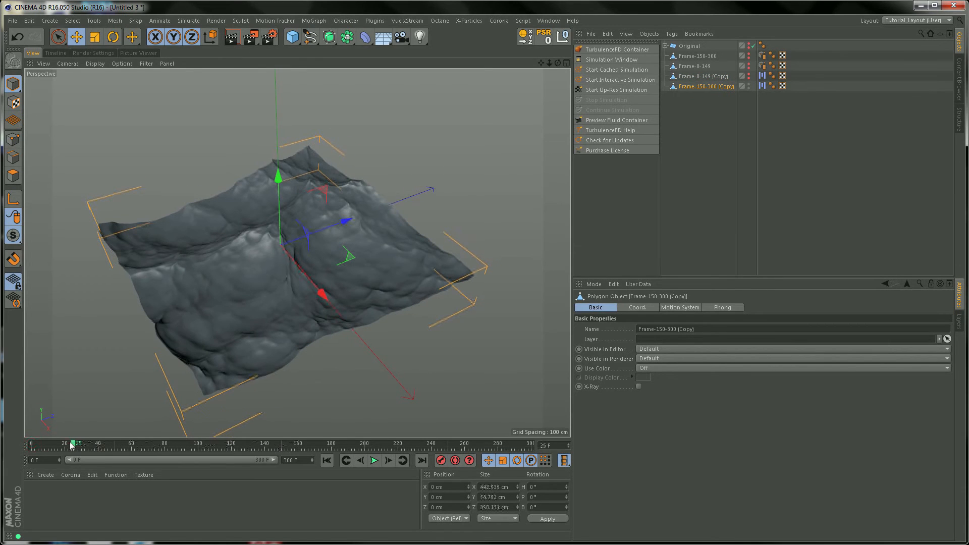
Delete the motion layer and clip of Frame-0-149 (Copy) from the Timeline, keeping its motion source, and move to frame 71.
left_click(55, 53)
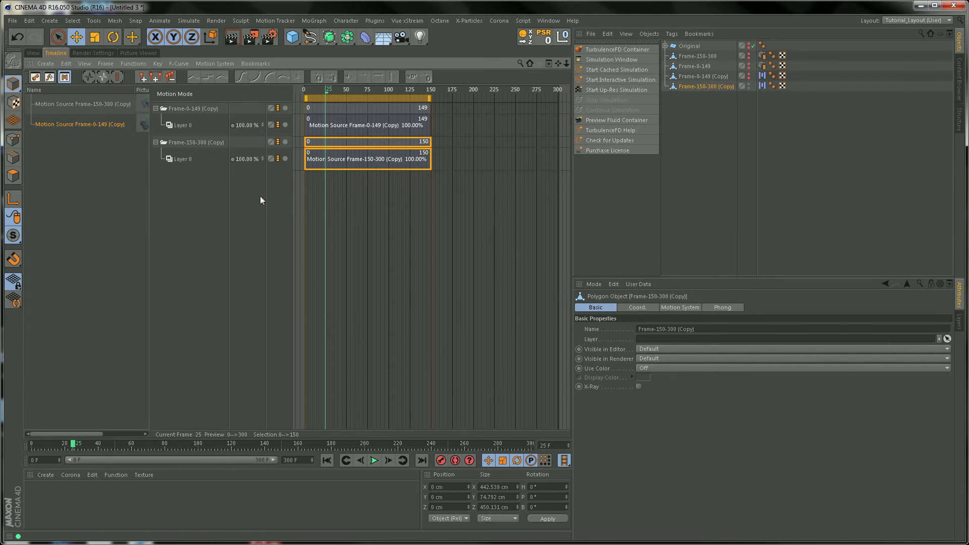
left_click(197, 110)
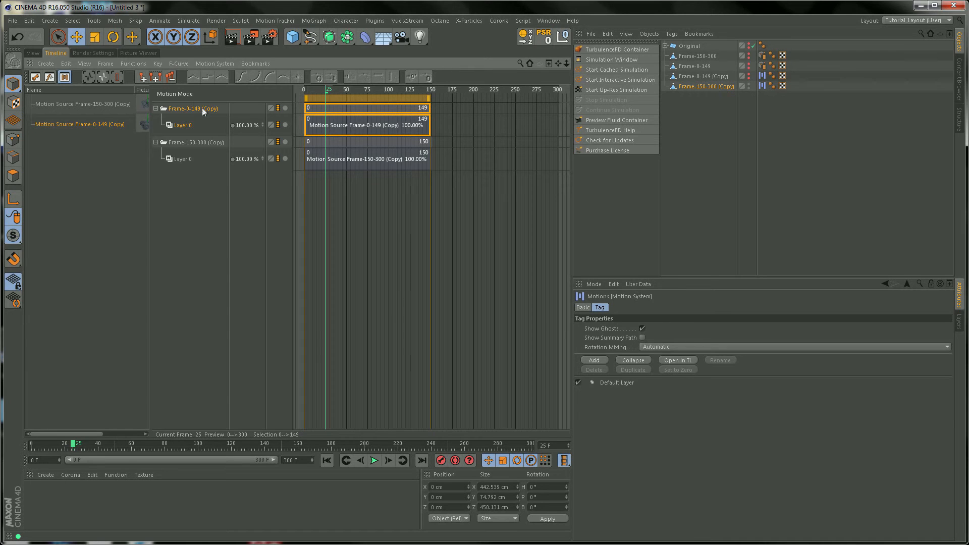
key("Delete")
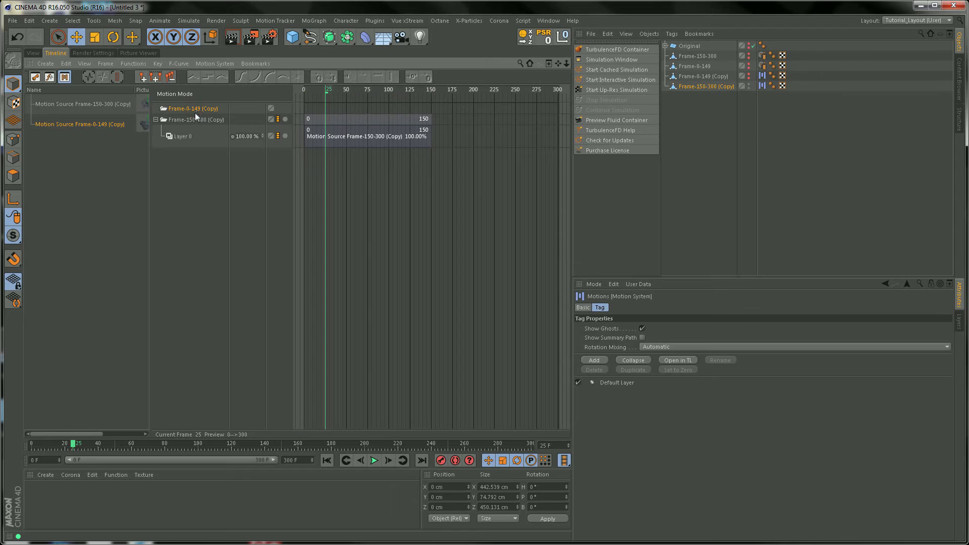
left_click(196, 170)
left_click_drag(328, 94, 364, 94)
left_click(353, 141)
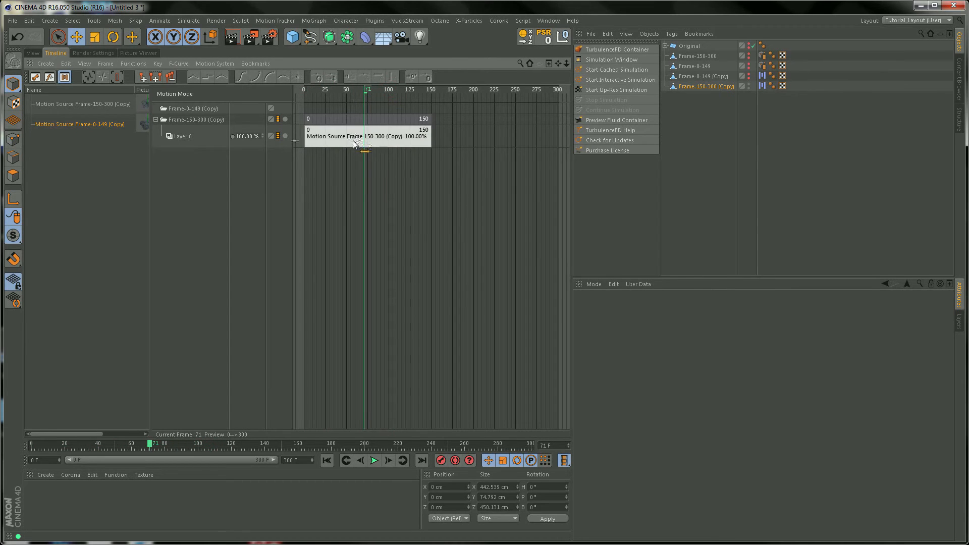
left_click(347, 199)
Extend the project to 350 frames and place the Frame-0-149 (Copy) motion source on Frame-150-300 (Copy)'s Layer 0 at frames 151 to 300.
double_click(302, 460)
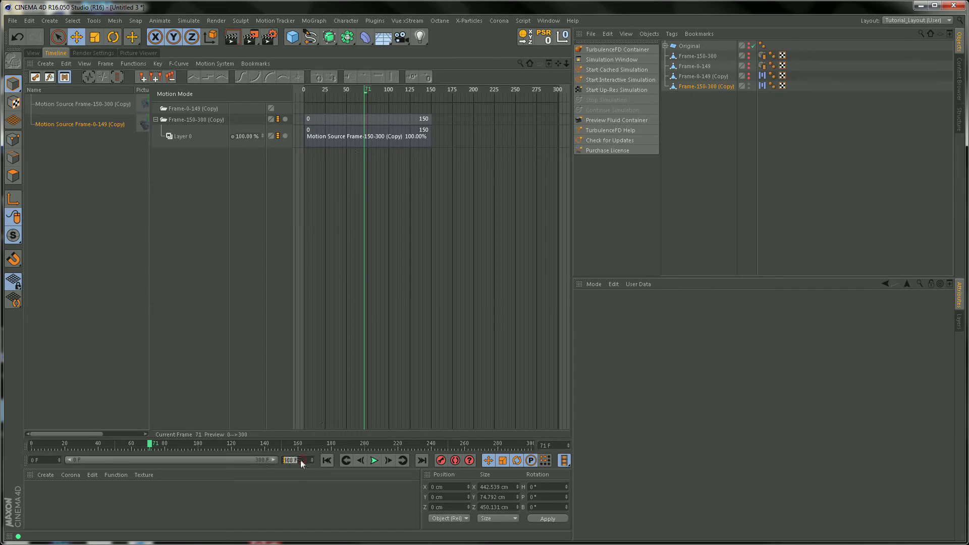
type("350")
key("Return")
left_click_drag(248, 462, 290, 467)
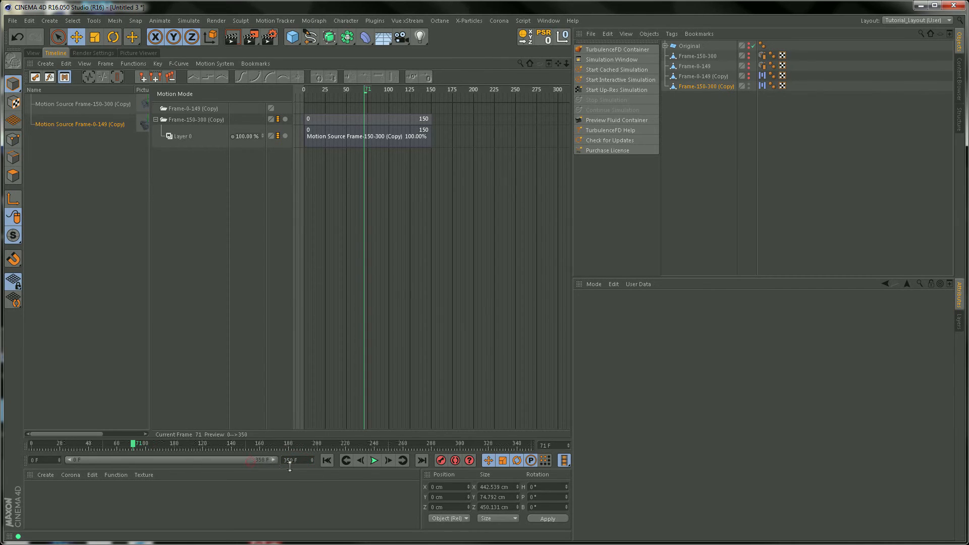
left_click(71, 126)
left_click_drag(143, 134, 470, 126)
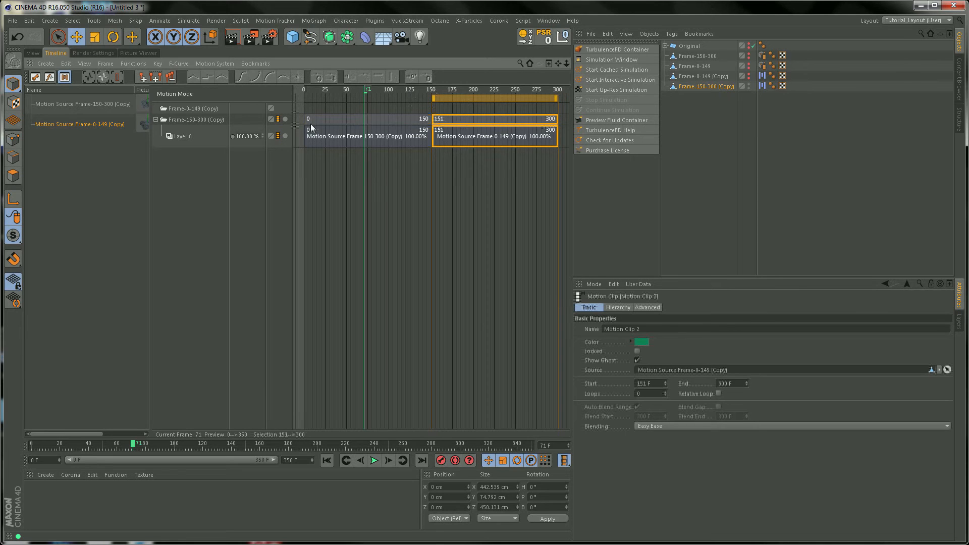
Scrub through the two consecutive motion clips in the 3D view, comparing the first frame with the end of the animation.
left_click_drag(356, 98, 398, 95)
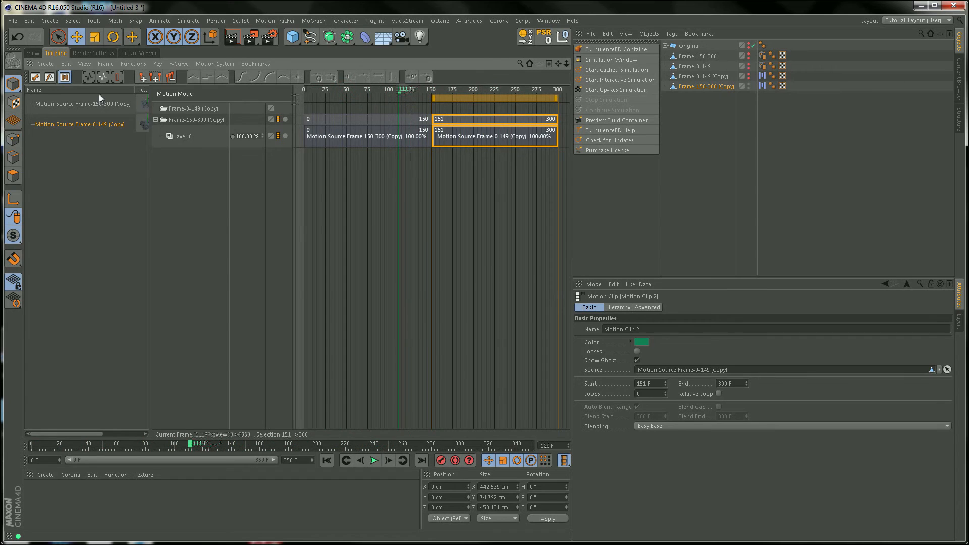
left_click(34, 53)
left_click_drag(62, 442, 214, 450)
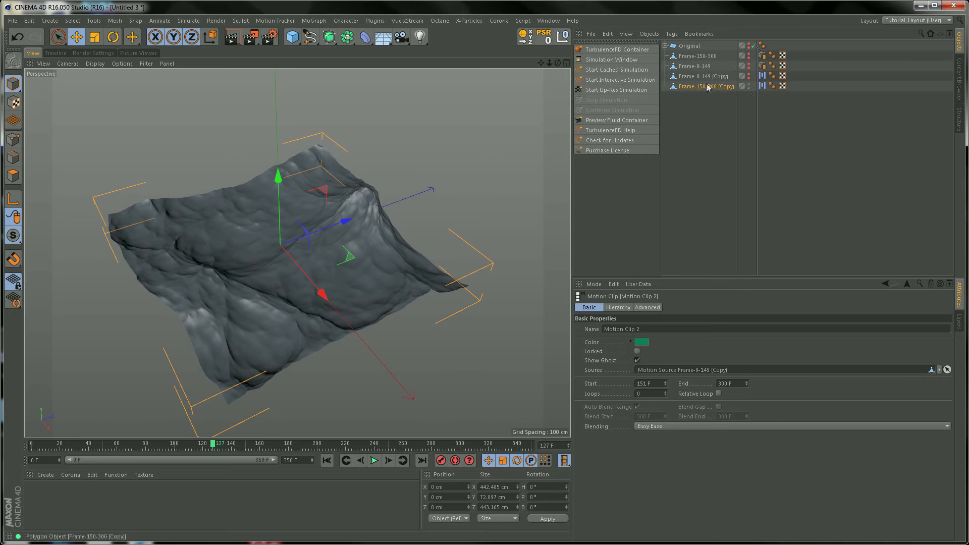
left_click_drag(99, 448, 12, 451)
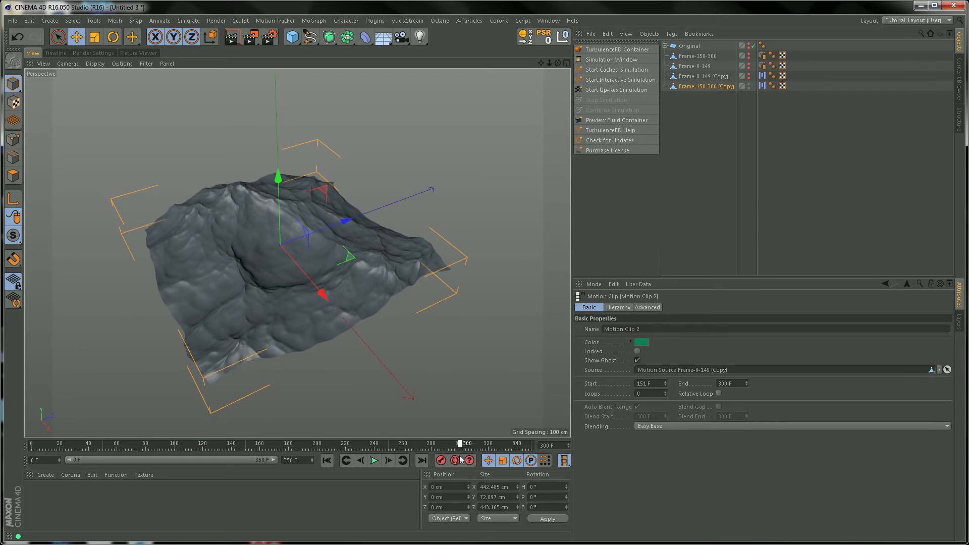
key("f")
key("shift+f")
mouse_move(313, 445)
left_mouse_down()
mouse_move(443, 448)
mouse_move(466, 460)
mouse_move(444, 459)
left_mouse_up()
Set the project end to frame 300 and scrub the 3D view to check the transition between the two clips.
left_click(56, 53)
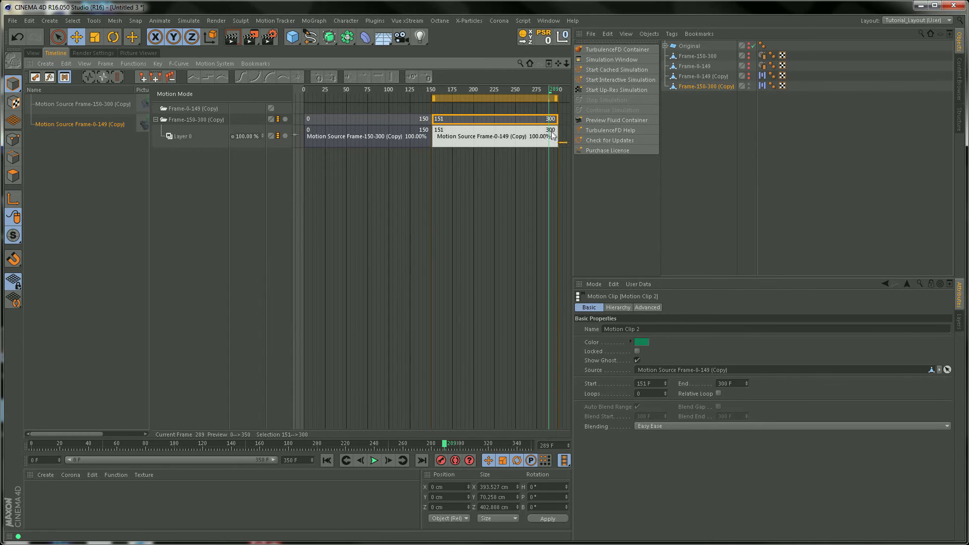
double_click(302, 460)
type("300")
key("Return")
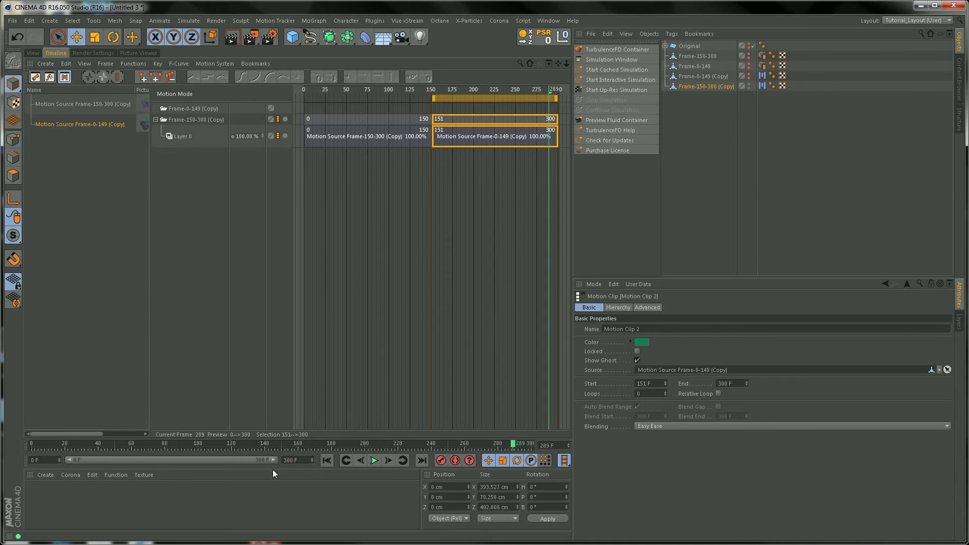
left_click(32, 53)
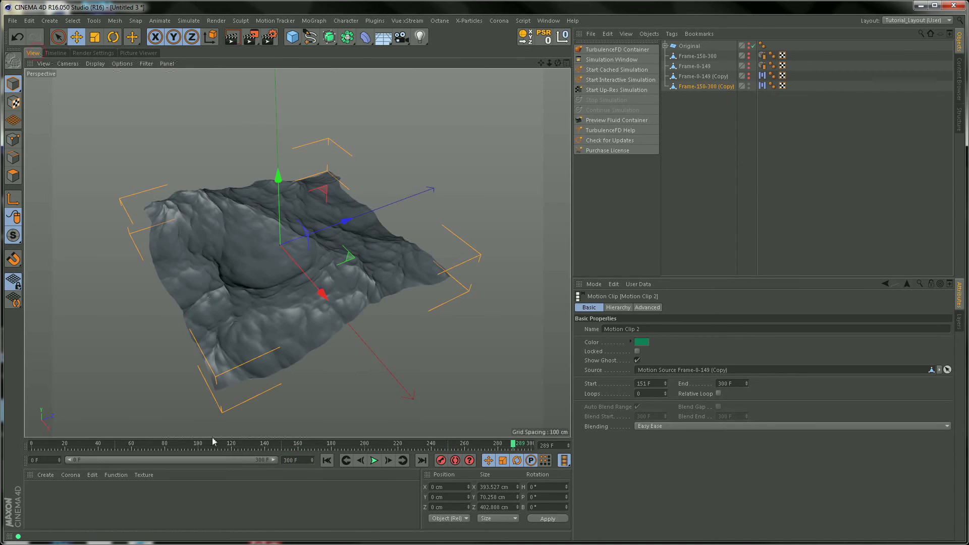
left_click_drag(214, 447, 438, 460)
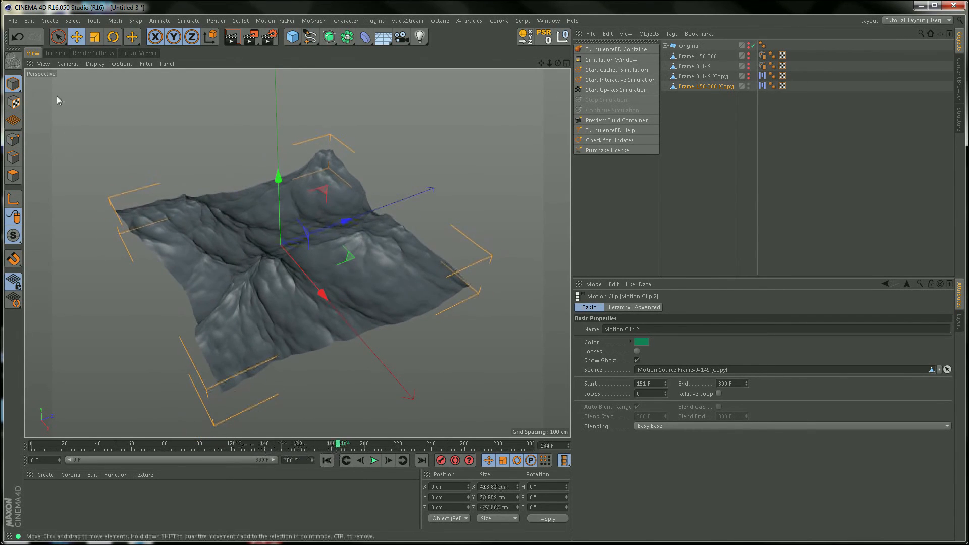
Move the second motion clip to frames 89 to 238 so it overlaps the first, and scrub the blend in the 3D view.
left_click(57, 53)
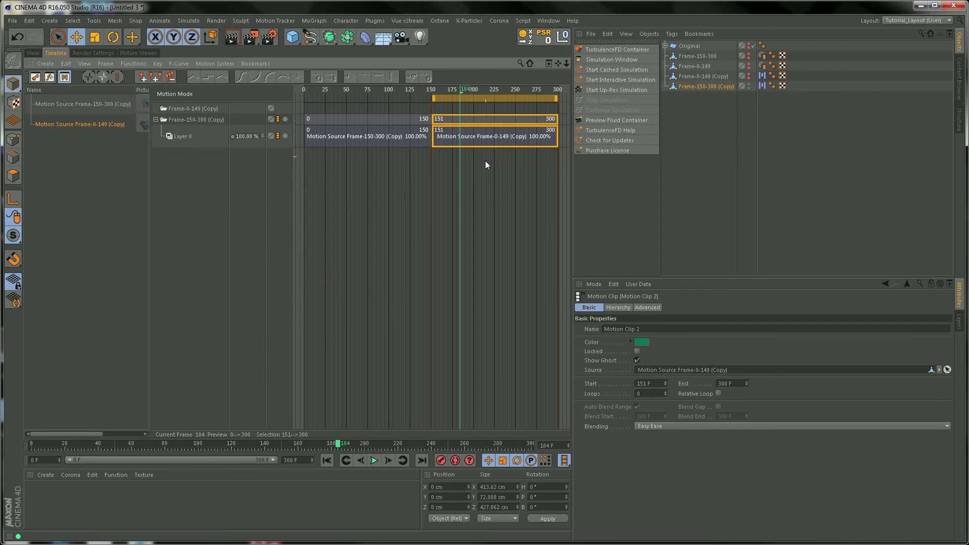
left_click_drag(501, 98, 448, 99)
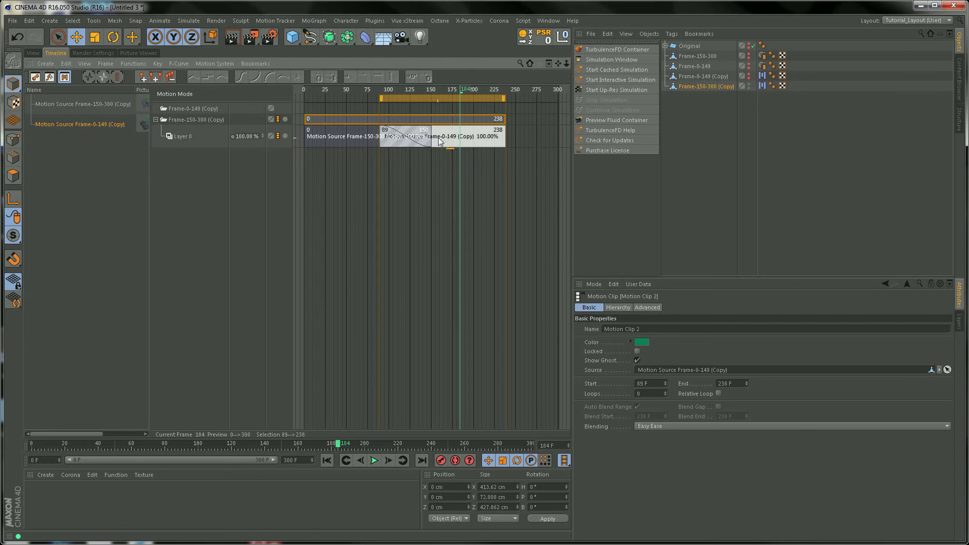
left_click(33, 53)
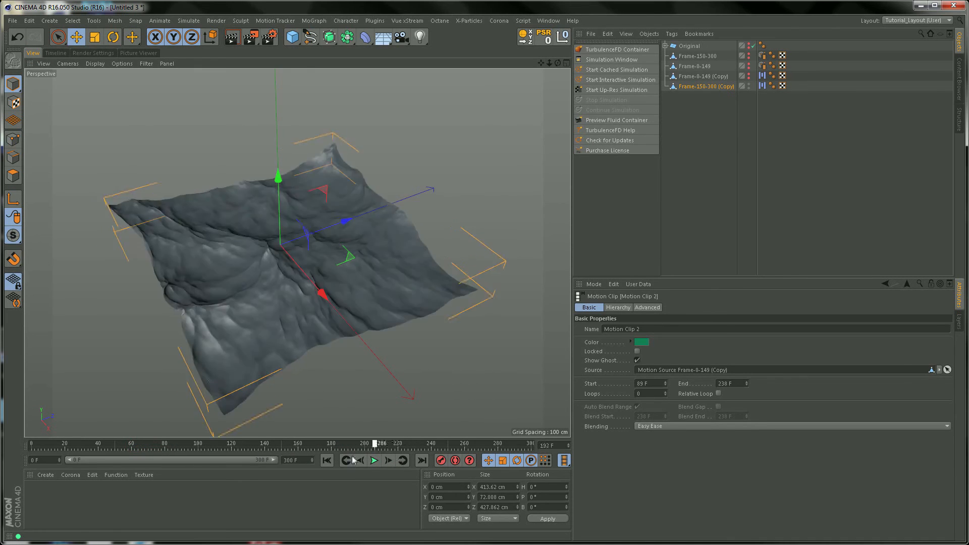
mouse_move(157, 443)
left_mouse_down()
mouse_move(110, 445)
mouse_move(157, 445)
left_mouse_up()
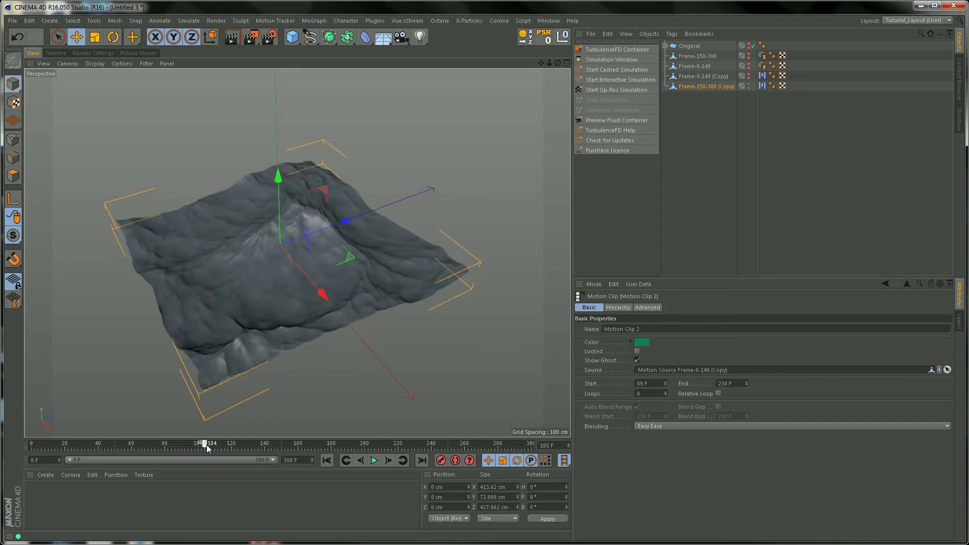
left_click_drag(243, 449, 384, 460)
left_click(374, 460)
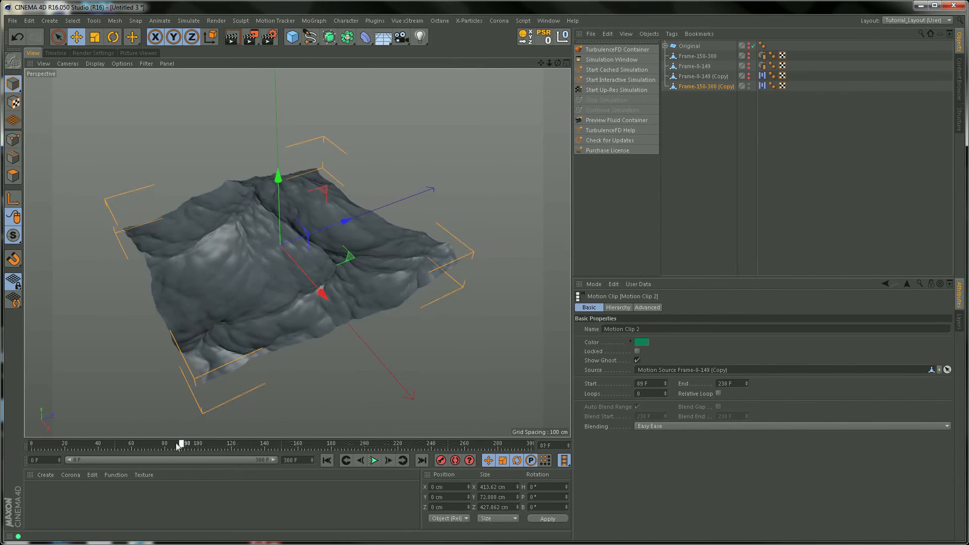
left_click(62, 446)
left_click_drag(63, 446, 200, 453)
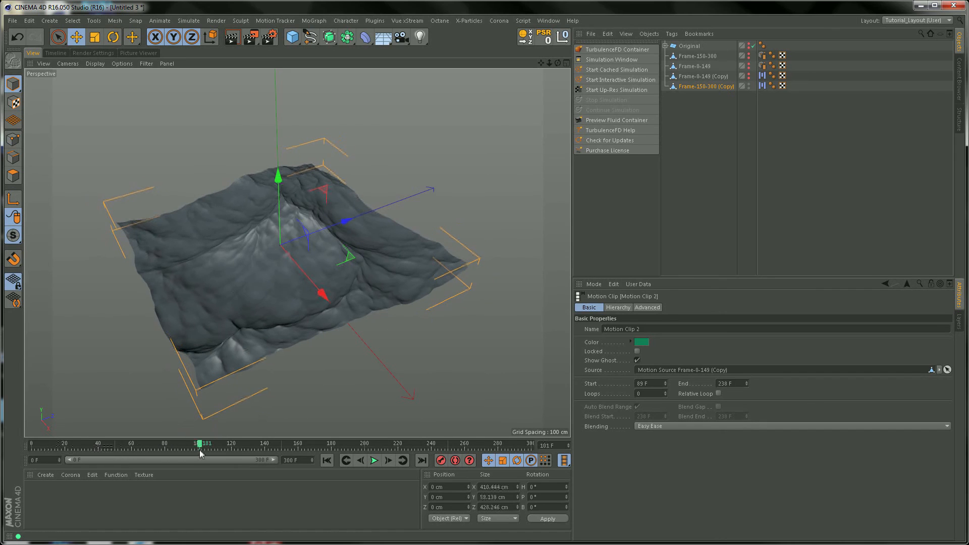
Set the project end to frame 238 to match the end of the second motion clip.
left_click(55, 53)
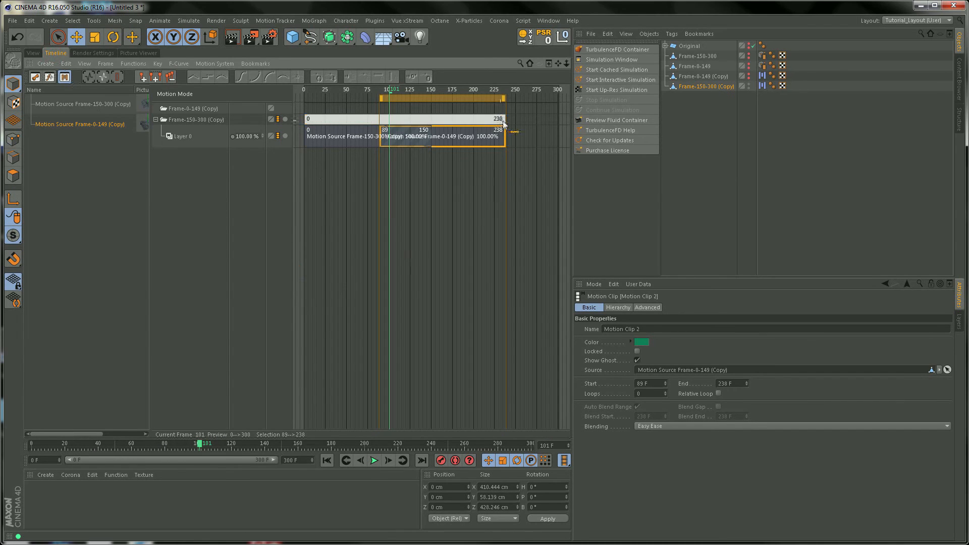
left_click(307, 460)
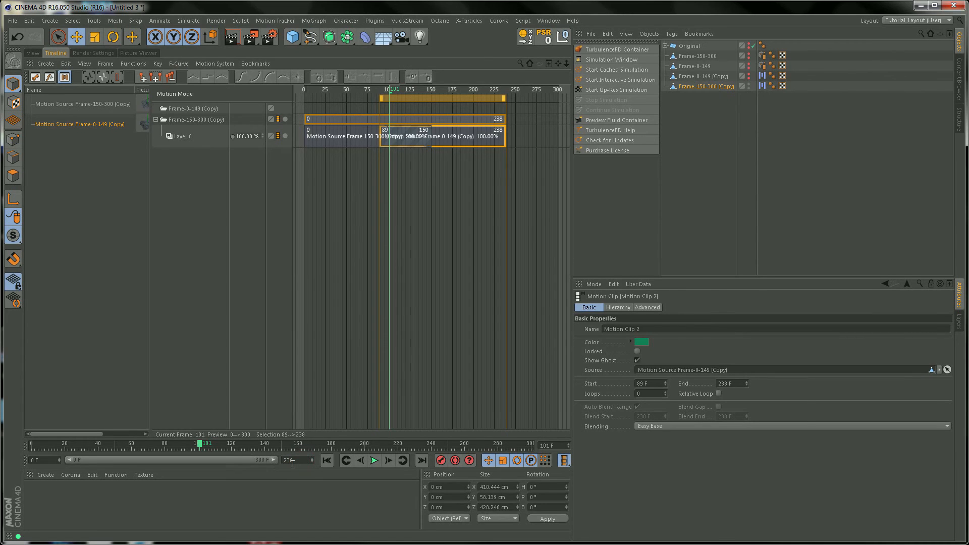
key("Return")
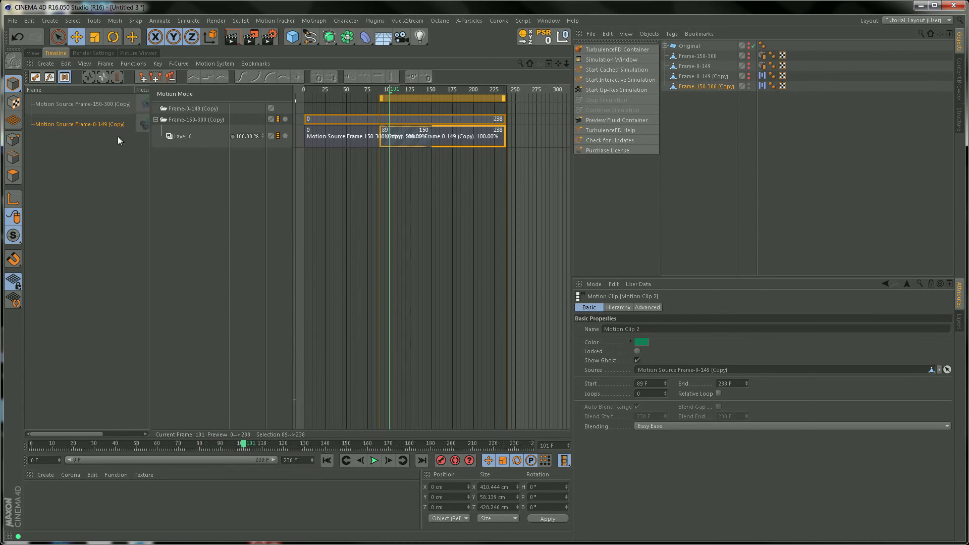
Play the overlapping-clip animation in the 3D view and check the loop from another angle.
left_click(33, 52)
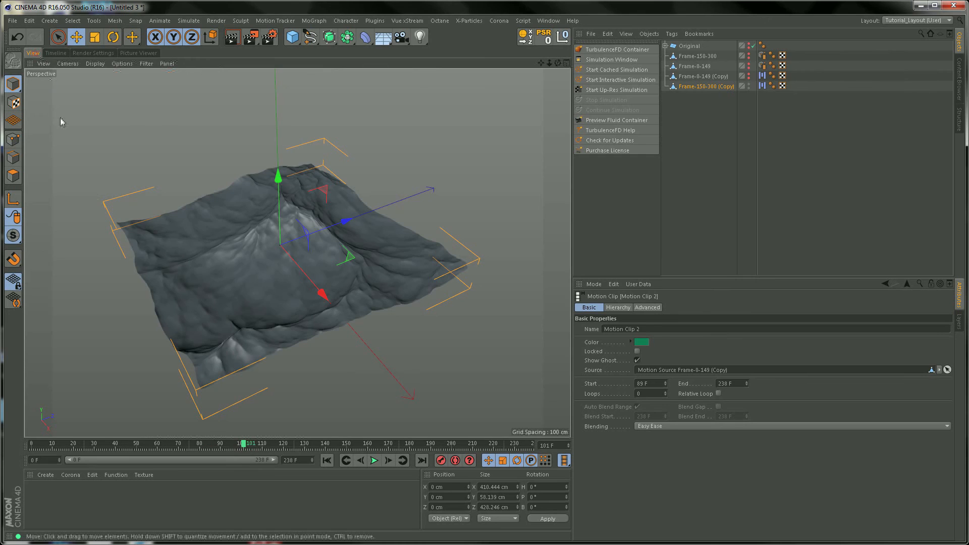
left_click(377, 462)
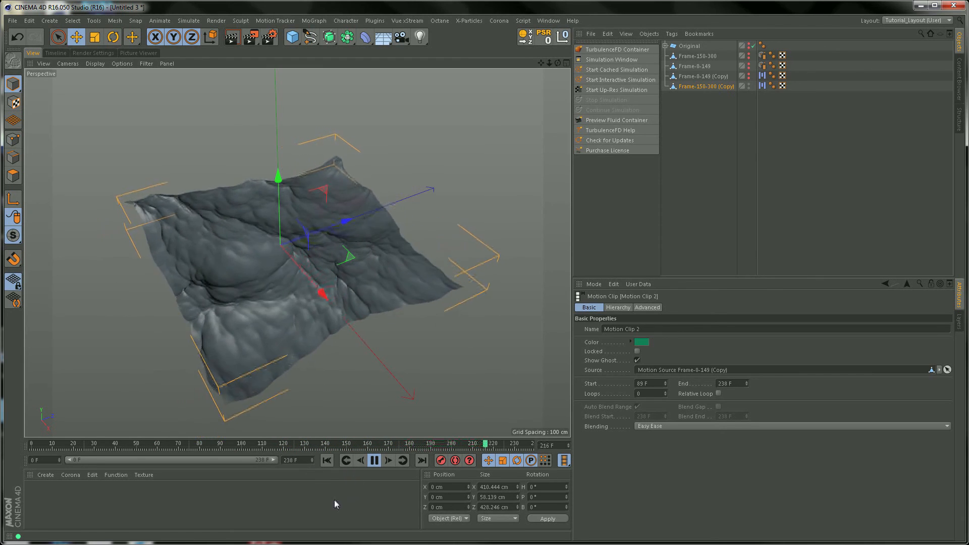
left_click_drag(340, 300, 292, 241, "alt")
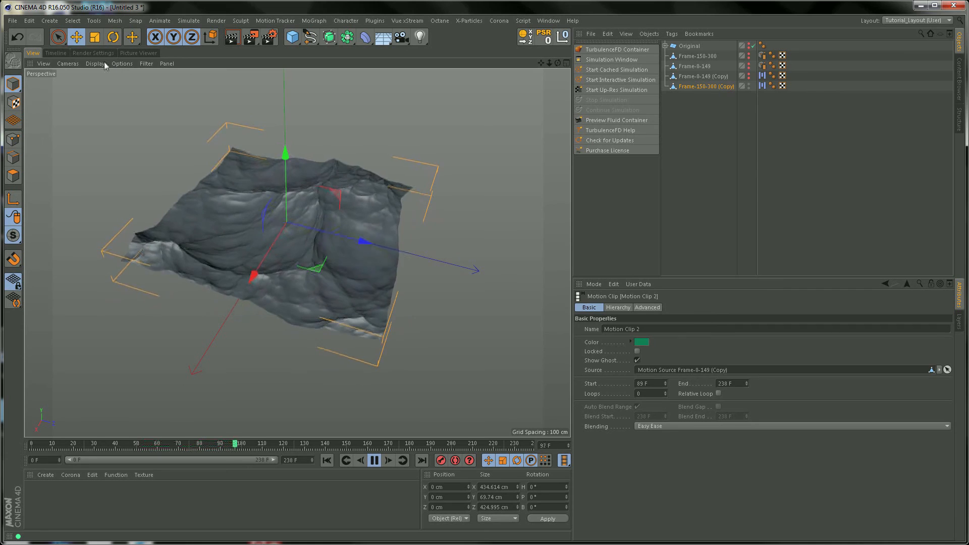
Try the second motion clip at frames 134 to 283 for a shorter overlap, and replay the transition in the 3D view.
left_click(64, 54)
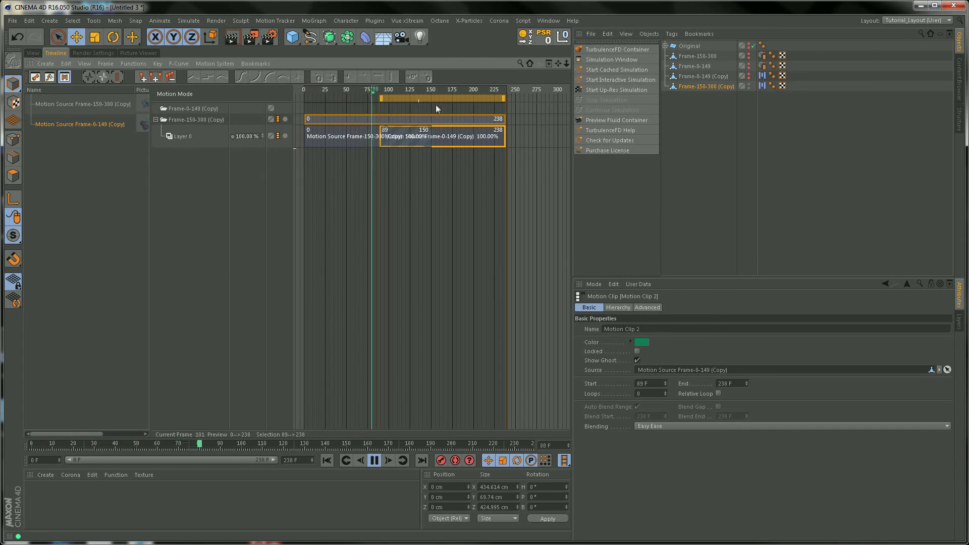
left_click_drag(434, 98, 472, 101)
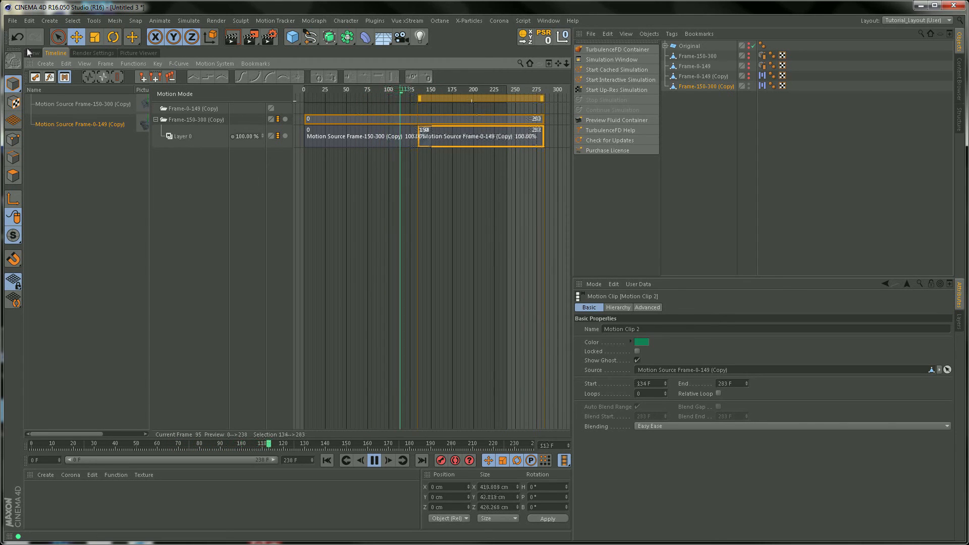
left_click(31, 53)
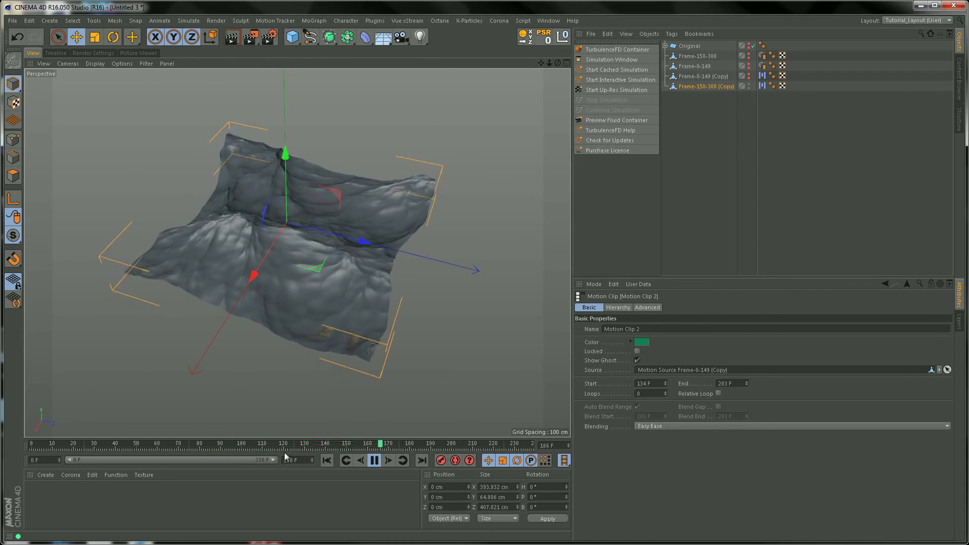
left_click(282, 444)
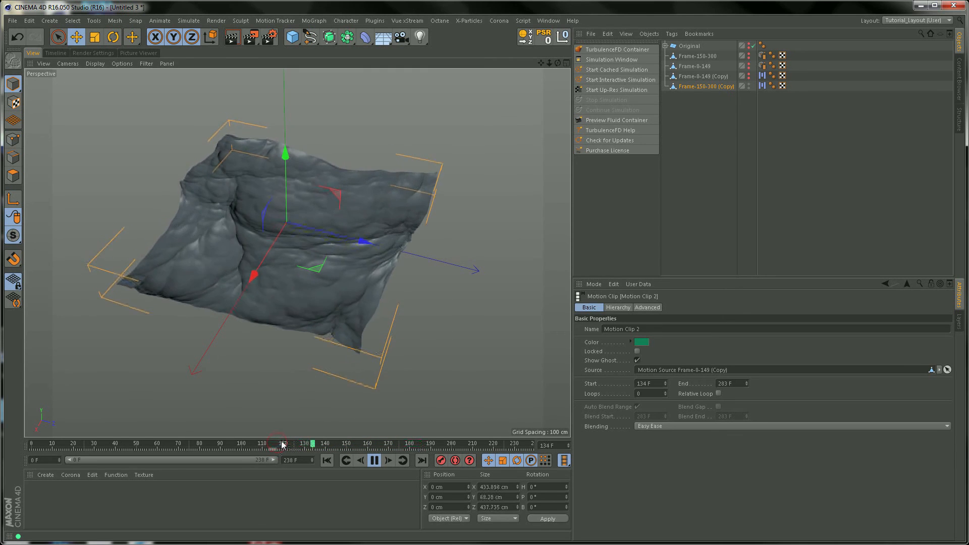
left_click(263, 444)
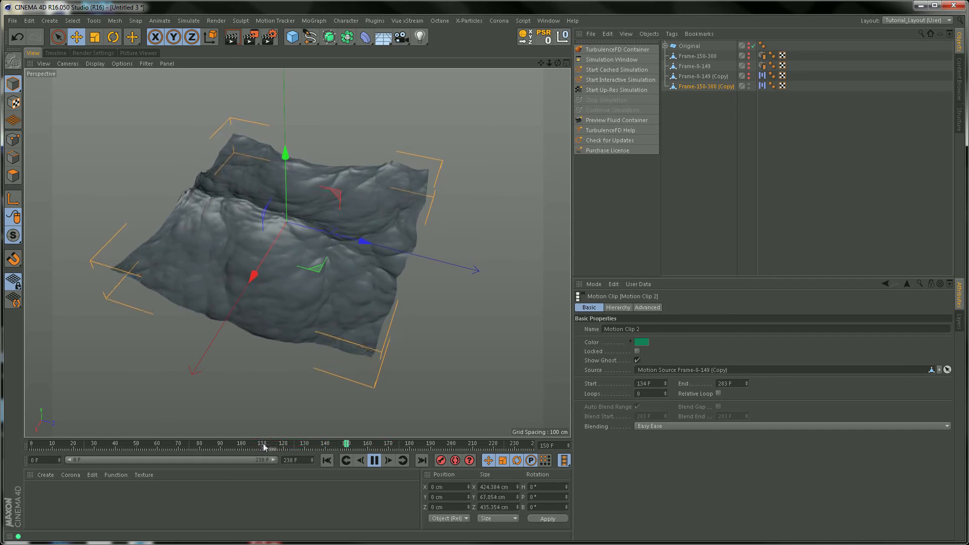
left_click(260, 444)
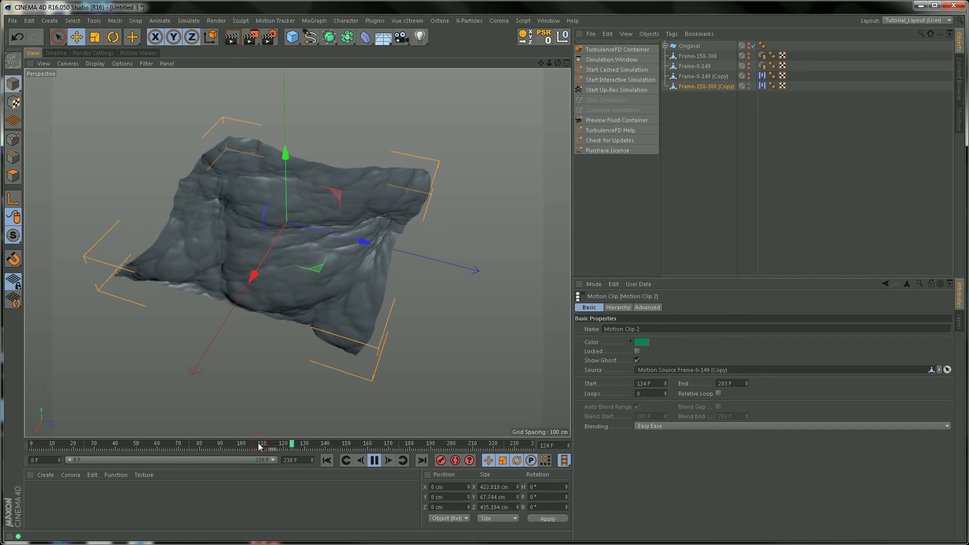
Try the second motion clip at frames 83 to 232 for a longer overlap, and preview it in the 3D view.
left_click(56, 54)
left_click_drag(436, 140, 392, 139)
left_click(362, 91)
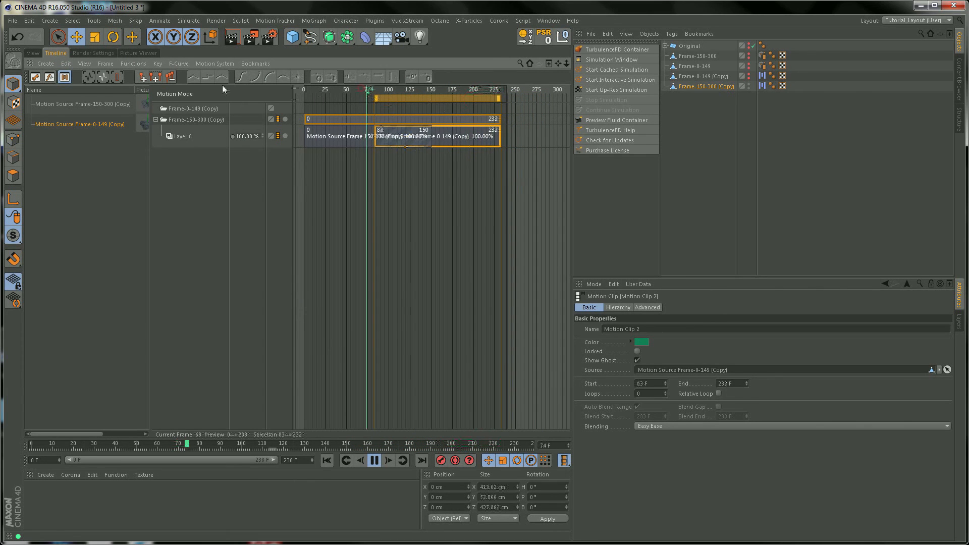
left_click(32, 53)
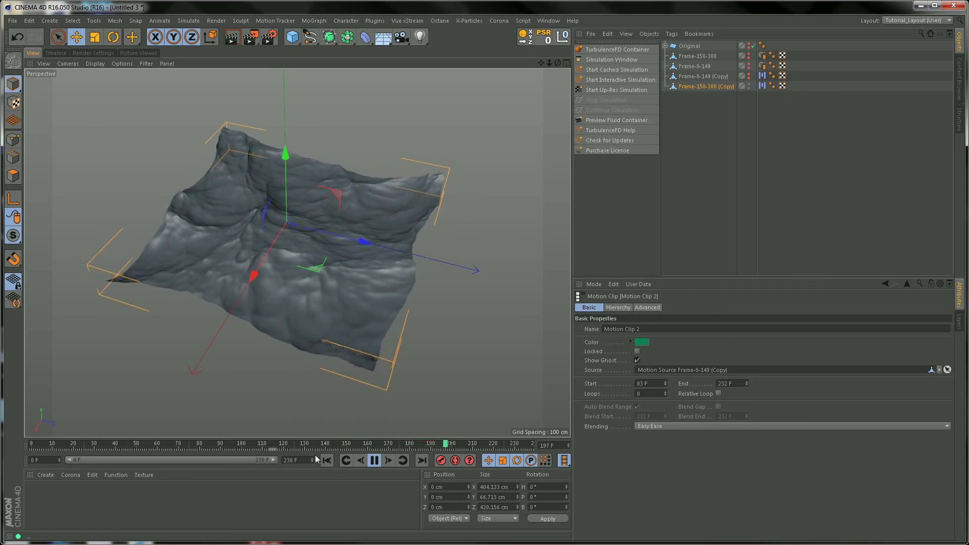
Move the second motion clip to frames 52 to 201 and set the project end to frame 201.
left_click(56, 53)
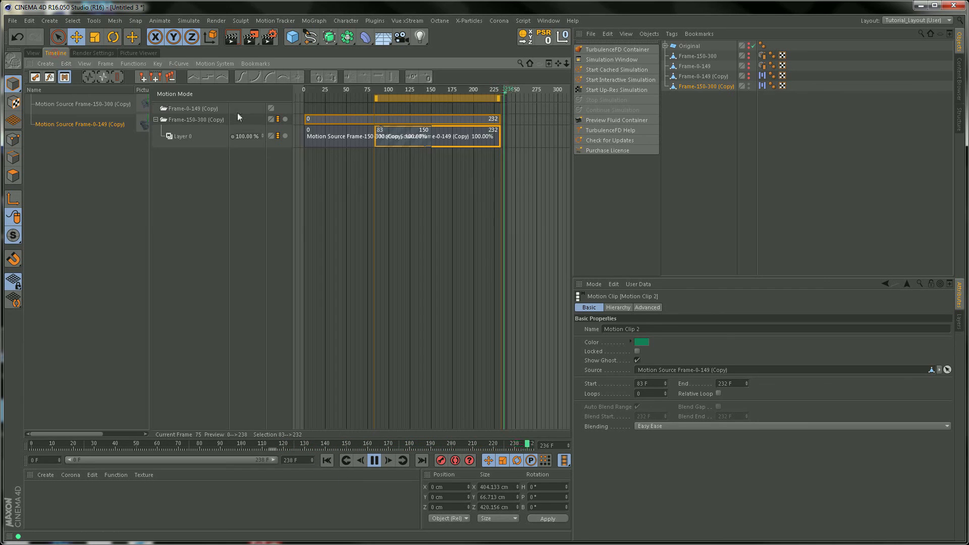
left_click_drag(396, 96, 370, 96)
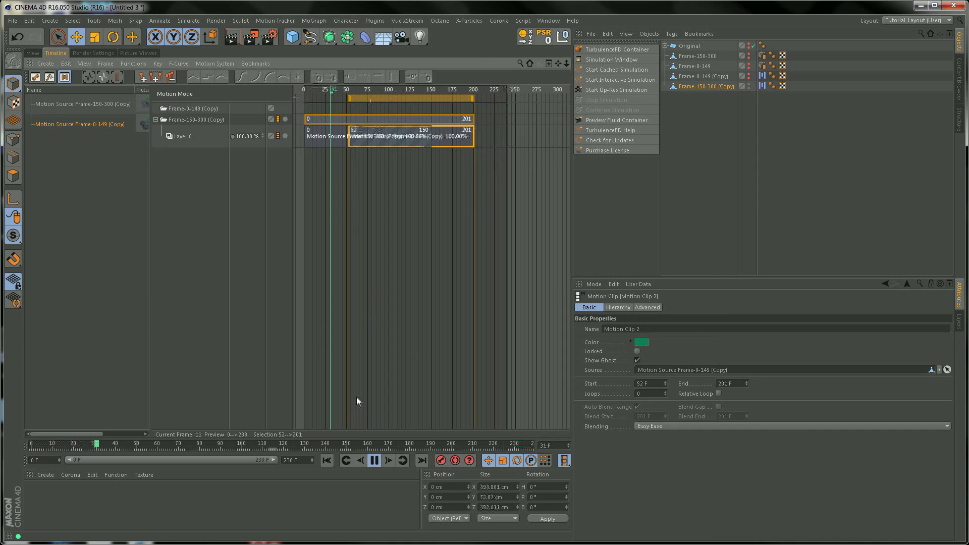
left_click_drag(307, 460, 262, 462)
type("20")
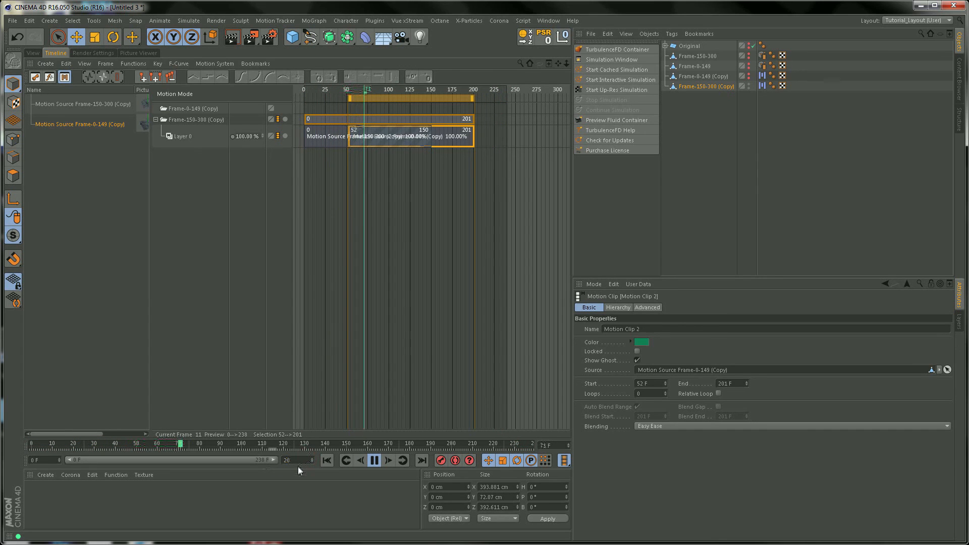
type("1")
key("Return")
Watch the blended loop in the 3D view, stop playback, and scrub through the overlap to inspect the transition.
left_click(33, 52)
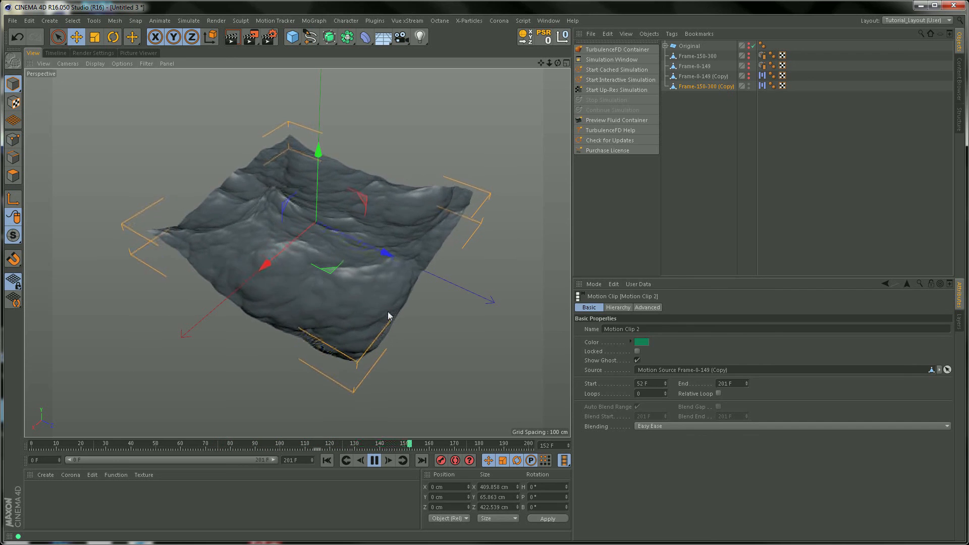
left_click(374, 460)
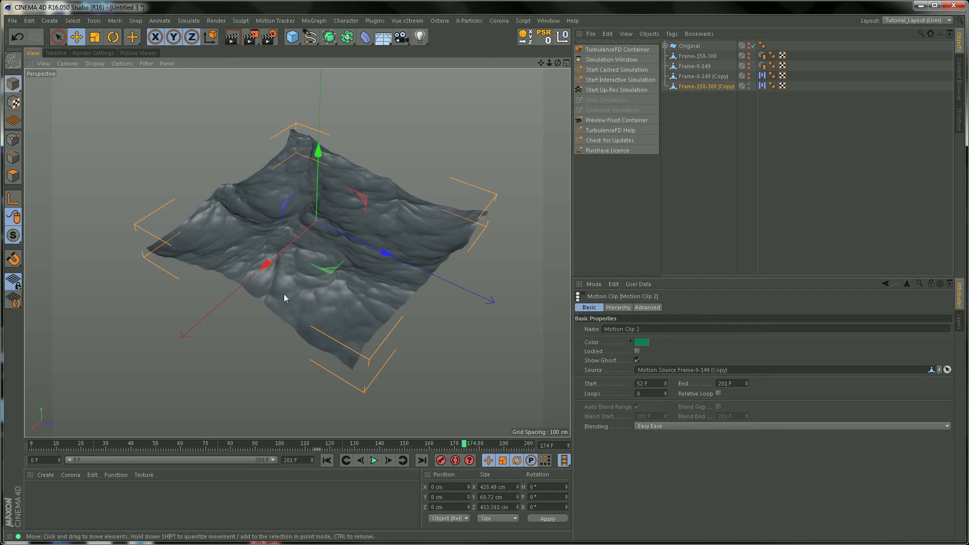
left_click_drag(131, 444, 432, 446)
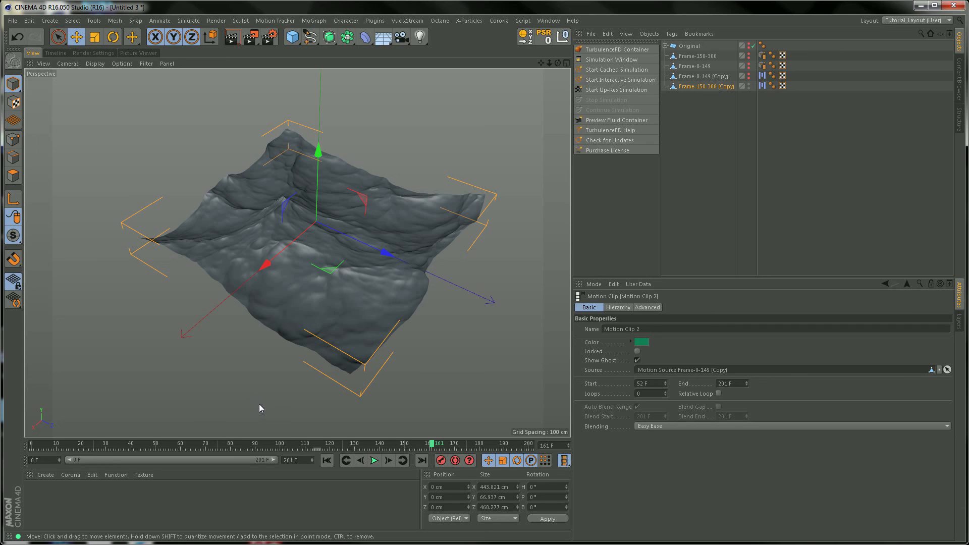
left_click_drag(185, 446, 452, 457)
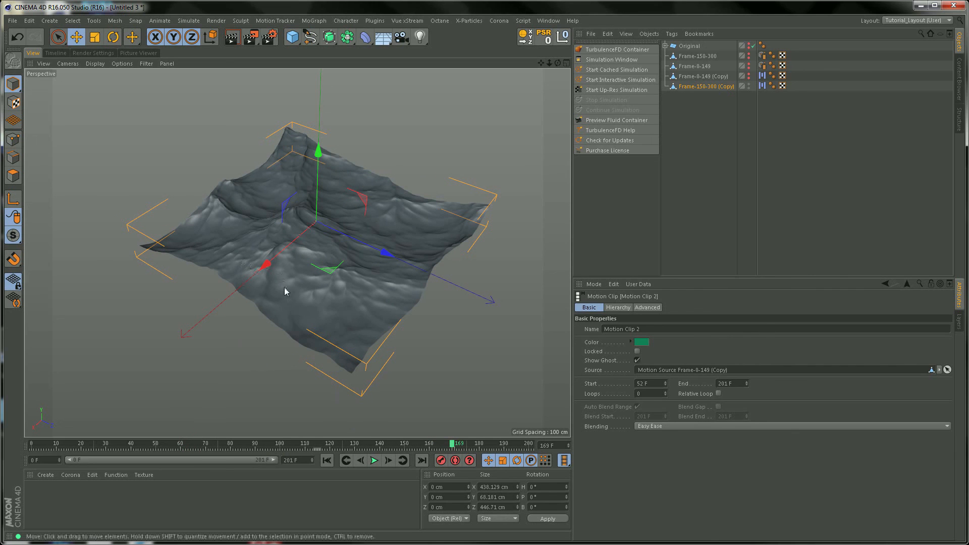